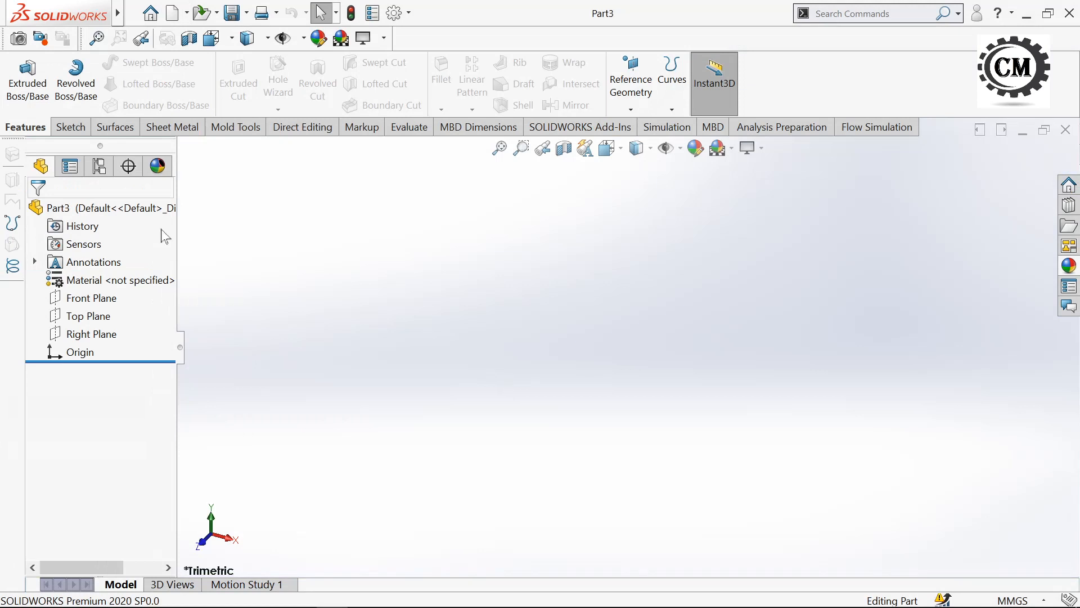
- Start a sketch on the Front Plane and draw two concentric circles centred on the origin, about 74 mm and 45 mm in diameter
{"action": "left_click", "coordinate": [70, 127]}
{"action": "left_click", "coordinate": [20, 70]}
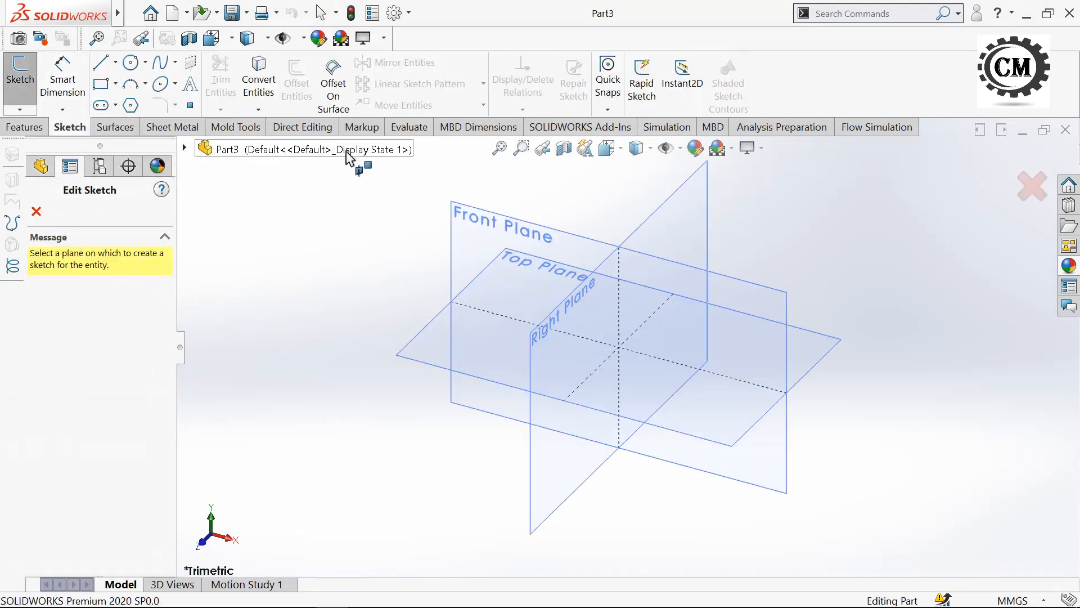
{"action": "left_click", "coordinate": [461, 218]}
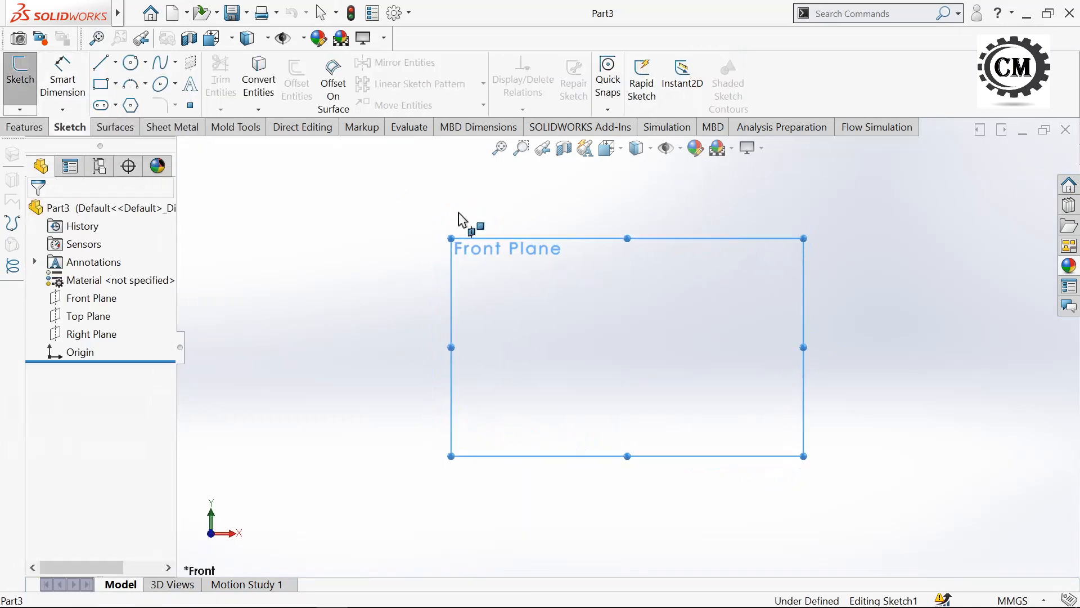
{"action": "left_click", "coordinate": [132, 62]}
{"action": "left_click", "coordinate": [628, 349]}
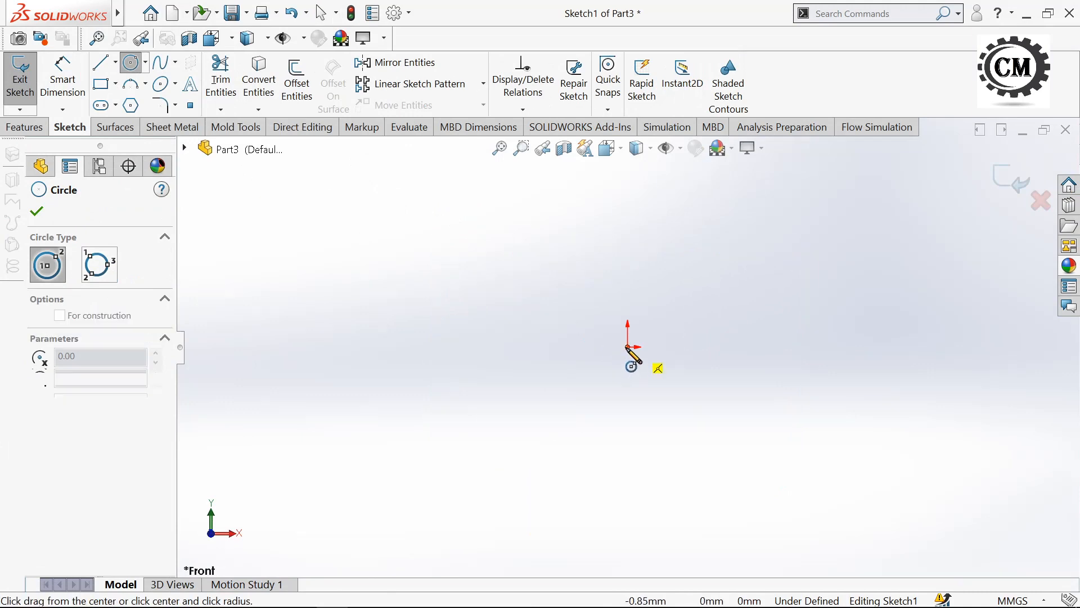
{"action": "left_click", "coordinate": [616, 434]}
{"action": "left_click", "coordinate": [627, 347]}
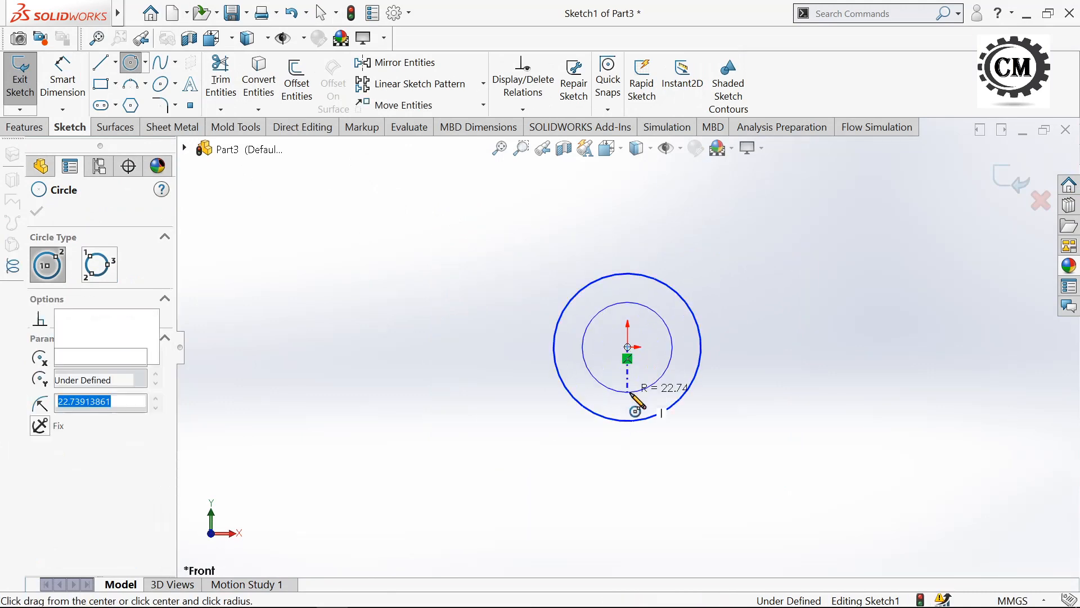
{"action": "left_click", "coordinate": [629, 392]}
- Draw two concentric circles about 132 mm to the right of the origin and level with it, with radii of about 30 mm and 13 mm
{"action": "left_click", "coordinate": [889, 348]}
{"action": "left_click", "coordinate": [917, 399]}
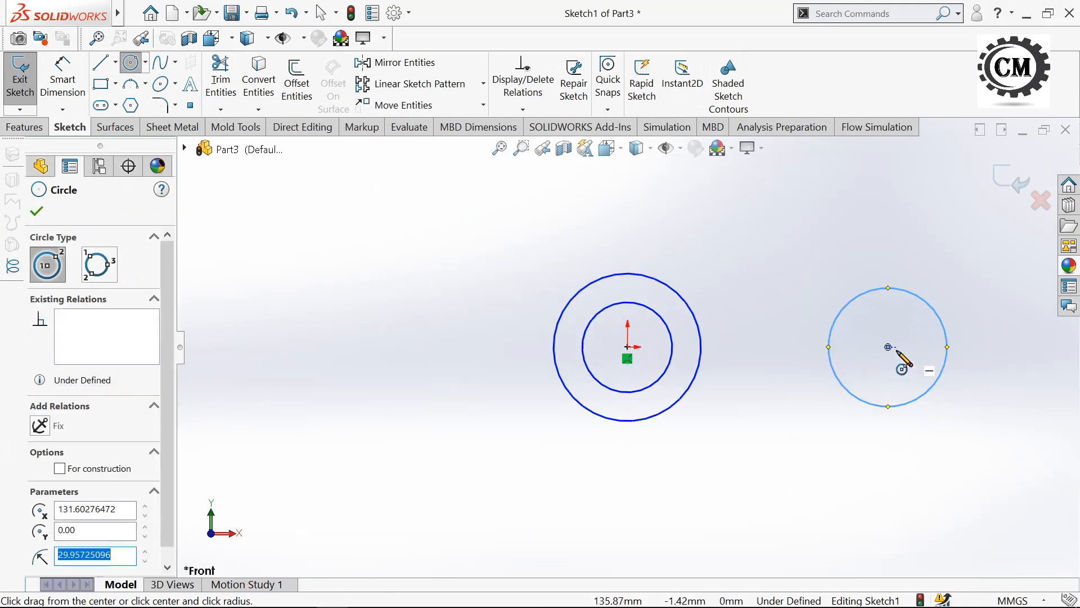
{"action": "left_click", "coordinate": [888, 347]}
{"action": "left_click", "coordinate": [907, 367]}
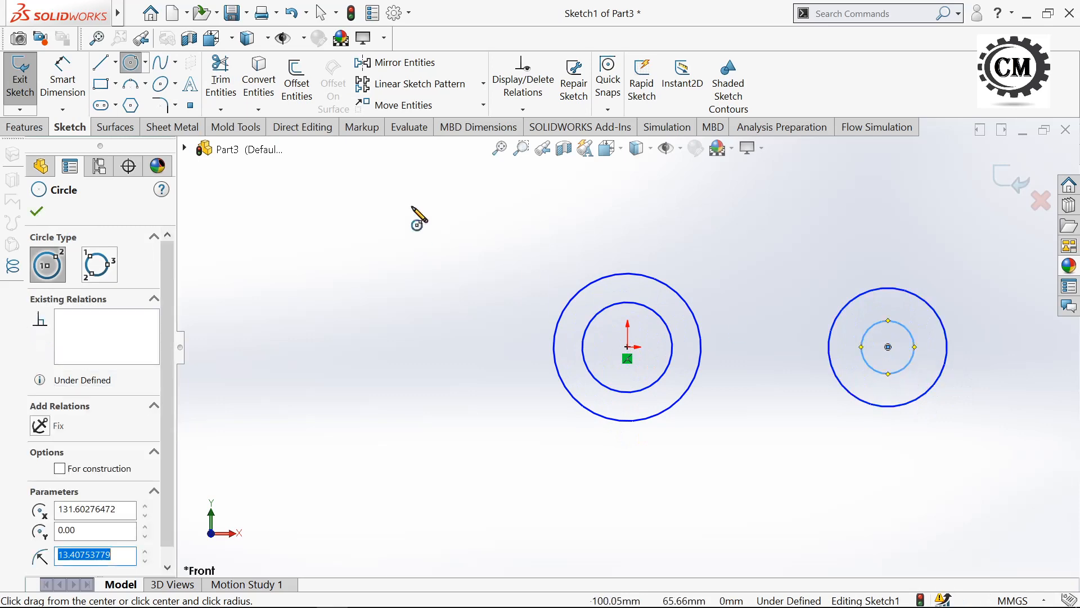
{"action": "left_click", "coordinate": [37, 212]}
- Dimension the two circles at the origin with diameters of 48 mm for the outer and 24 mm for the inner
{"action": "left_click", "coordinate": [60, 96]}
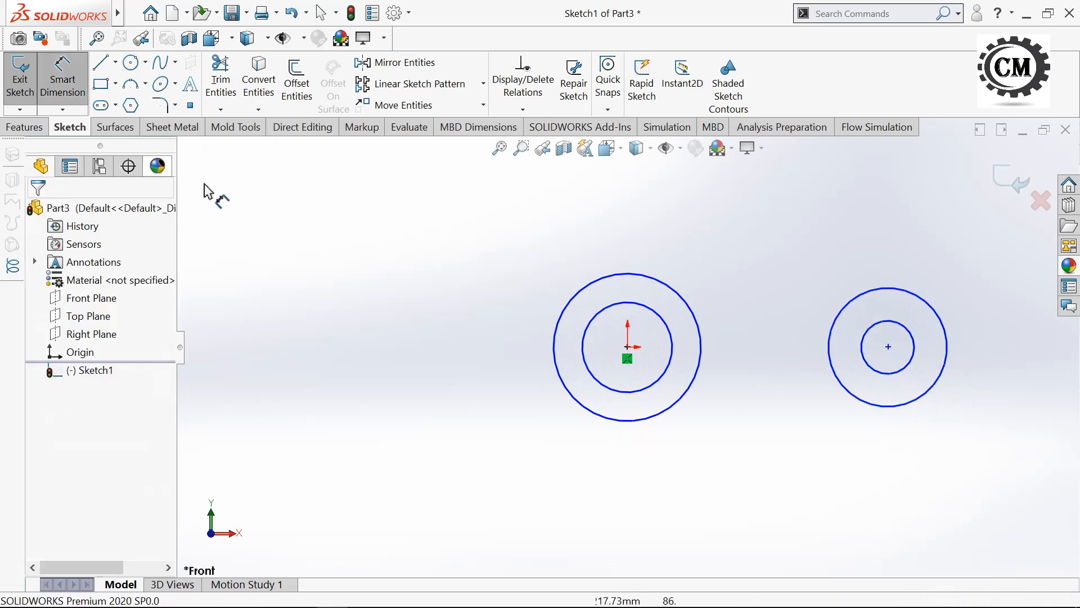
{"action": "left_click", "coordinate": [572, 297]}
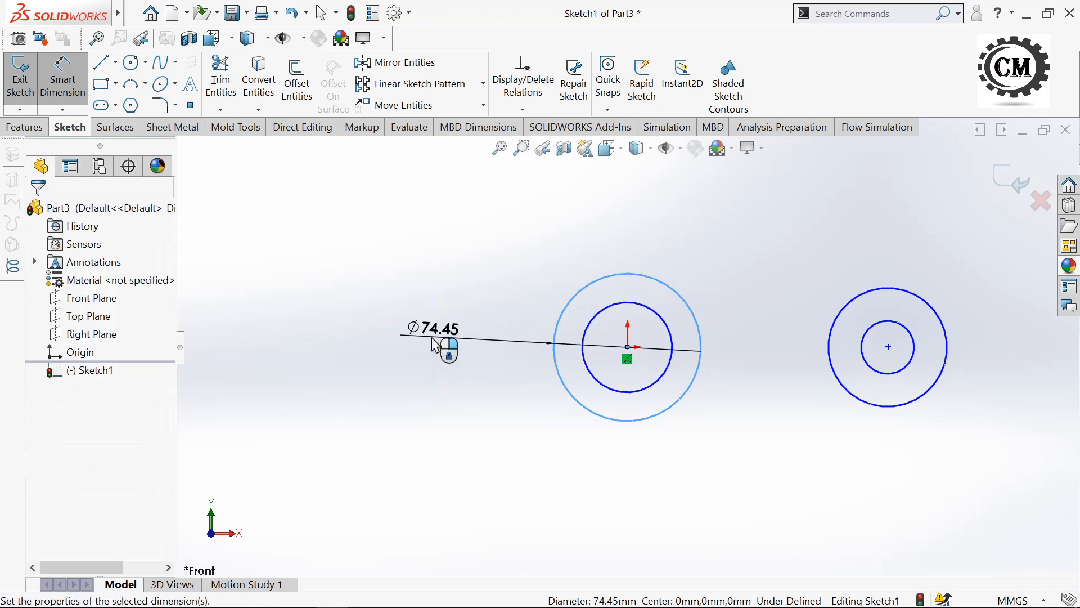
{"action": "left_click", "coordinate": [436, 345]}
{"action": "type", "text": "4"}
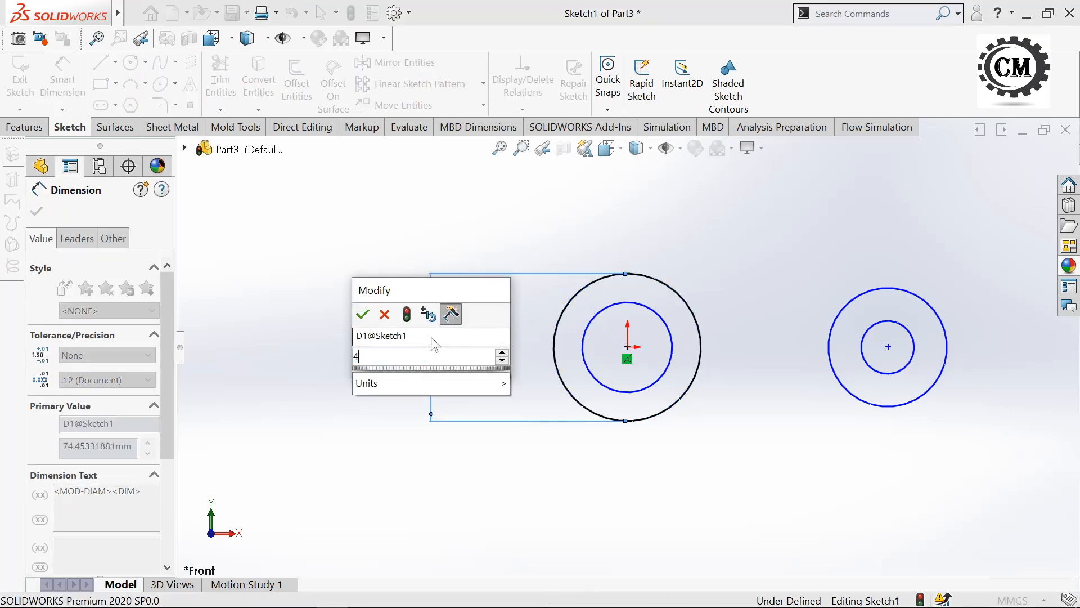
{"action": "type", "text": "8"}
{"action": "left_click", "coordinate": [370, 316]}
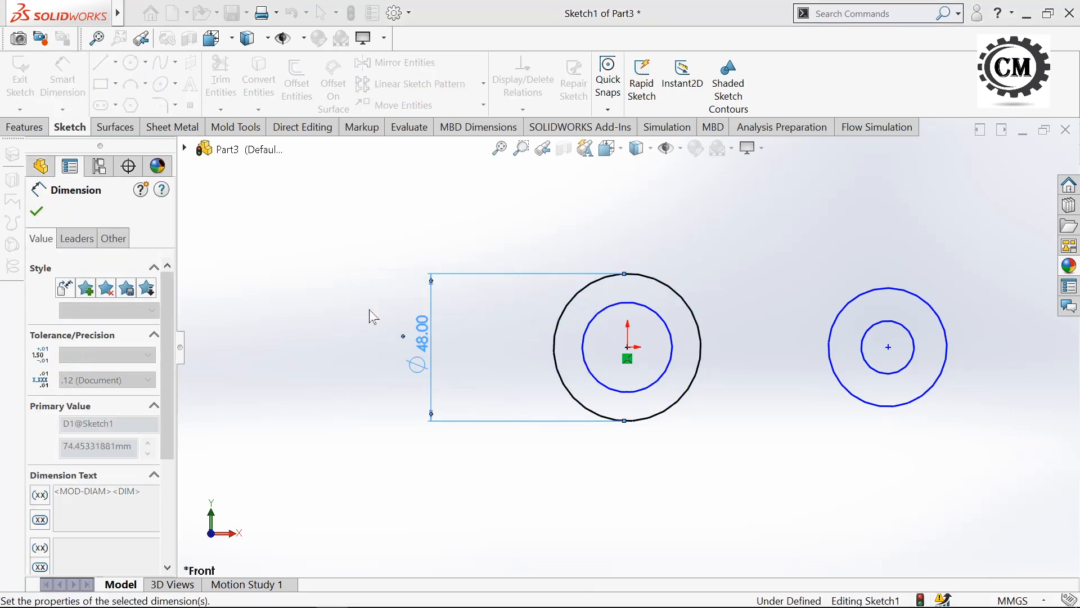
{"action": "left_click", "coordinate": [629, 427]}
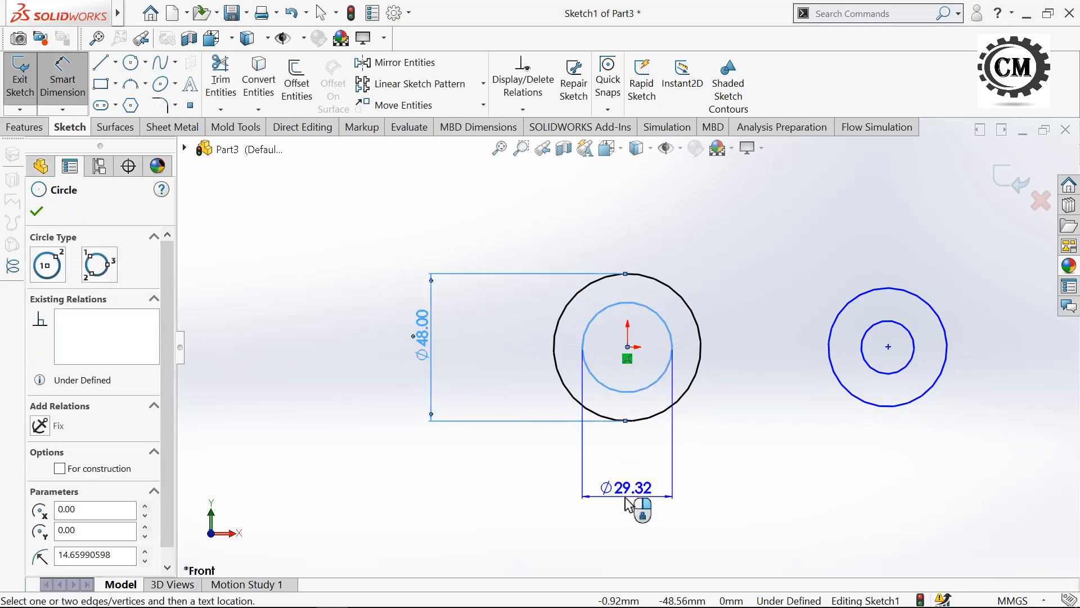
{"action": "left_click", "coordinate": [630, 496]}
{"action": "type", "text": "24"}
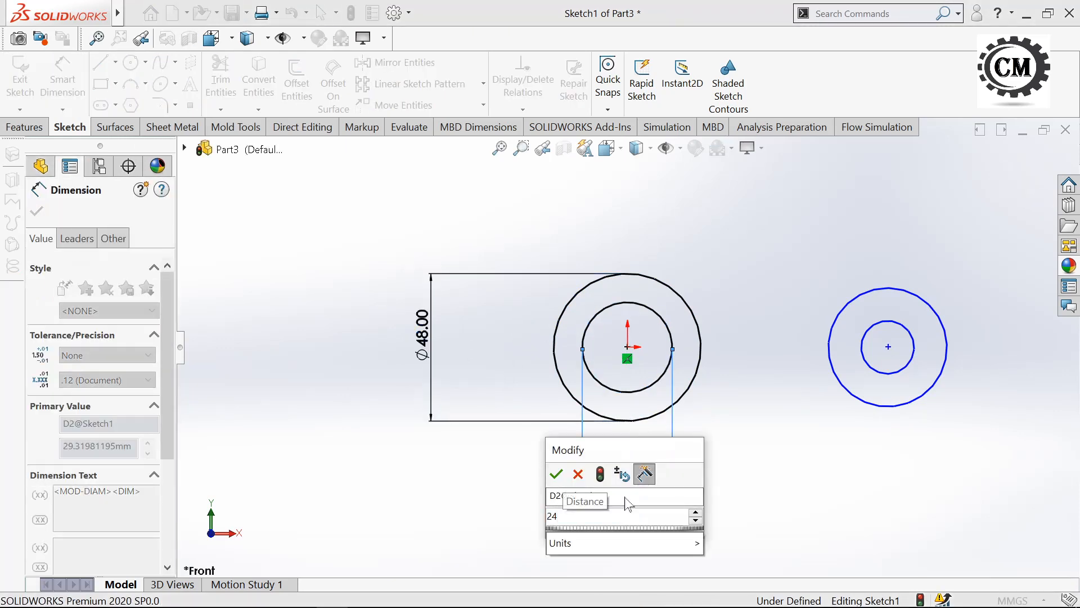
{"action": "left_click", "coordinate": [557, 474]}
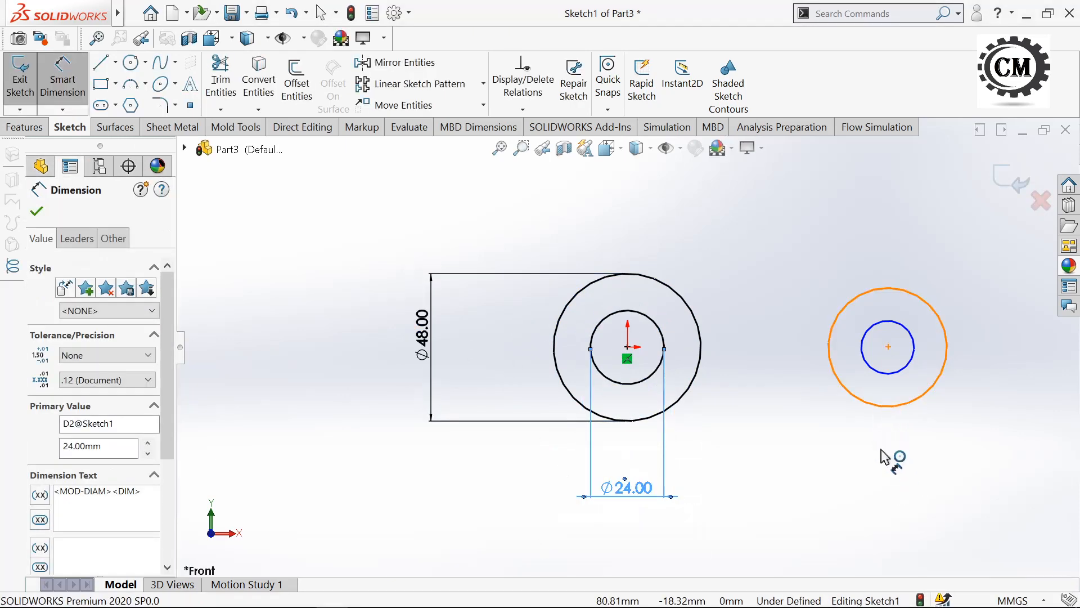
- Dimension the right-hand pair of circles with diameters of 32 mm for the outer and 16 mm for the inner
{"action": "left_click", "coordinate": [887, 406]}
{"action": "left_click", "coordinate": [887, 471]}
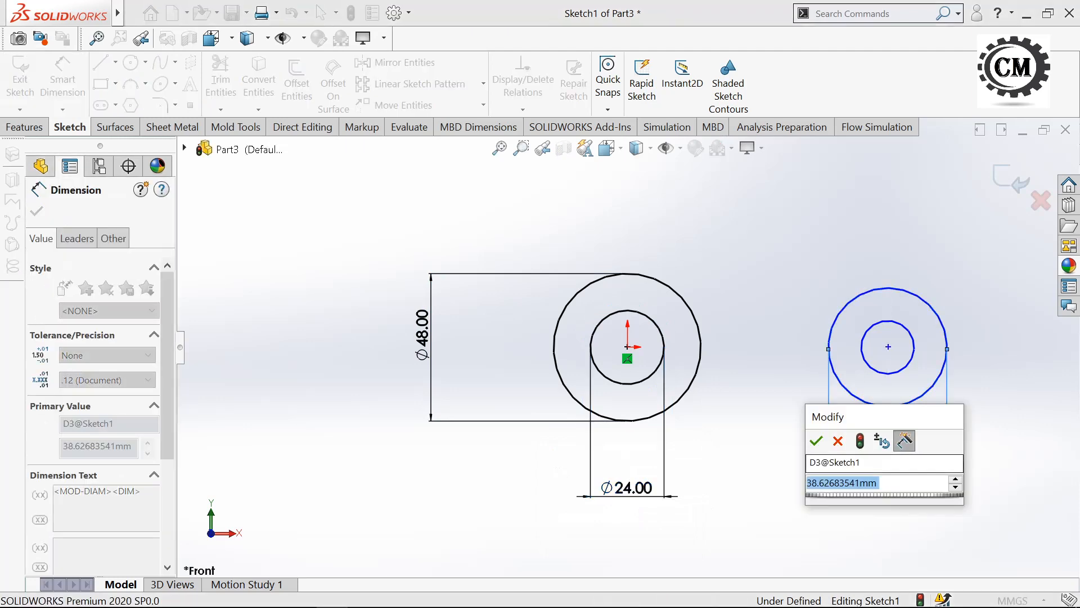
{"action": "type", "text": "32"}
{"action": "key", "text": "Return"}
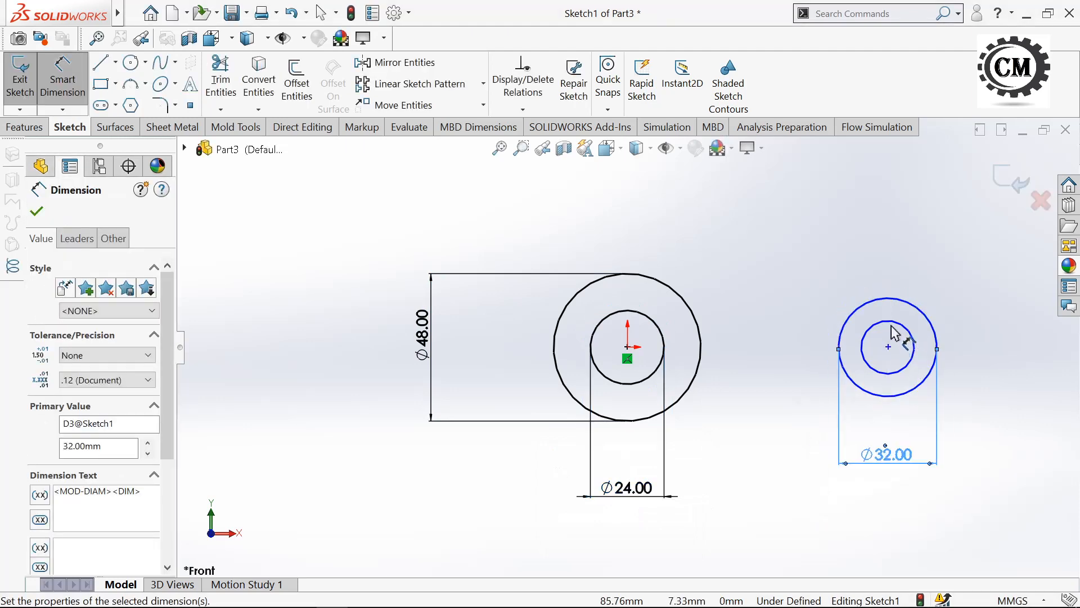
{"action": "left_click", "coordinate": [889, 325]}
{"action": "left_click", "coordinate": [888, 268]}
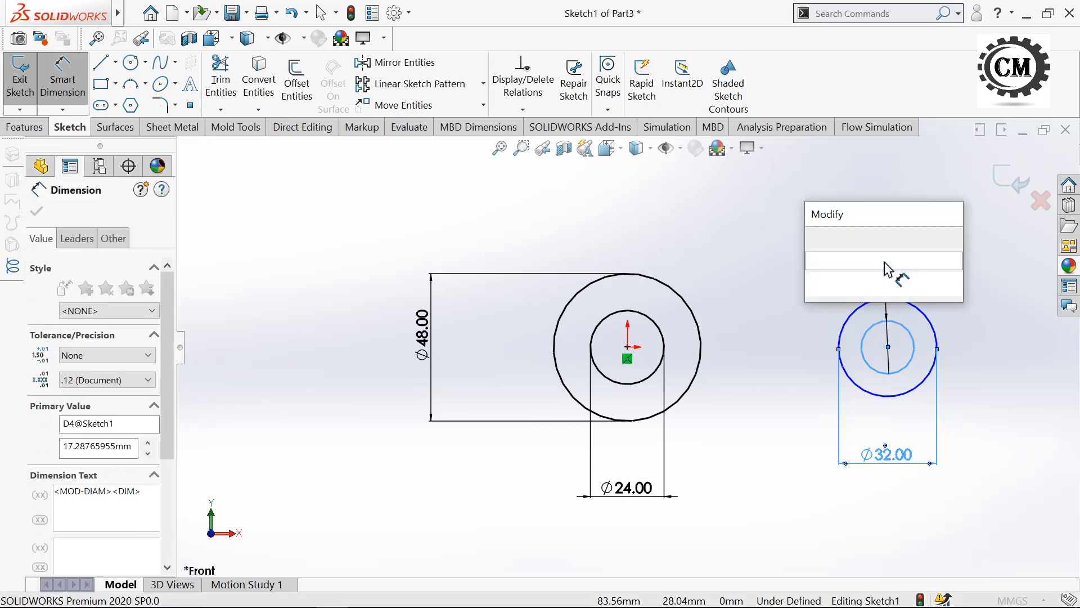
{"action": "type", "text": "16"}
{"action": "left_click", "coordinate": [815, 238]}
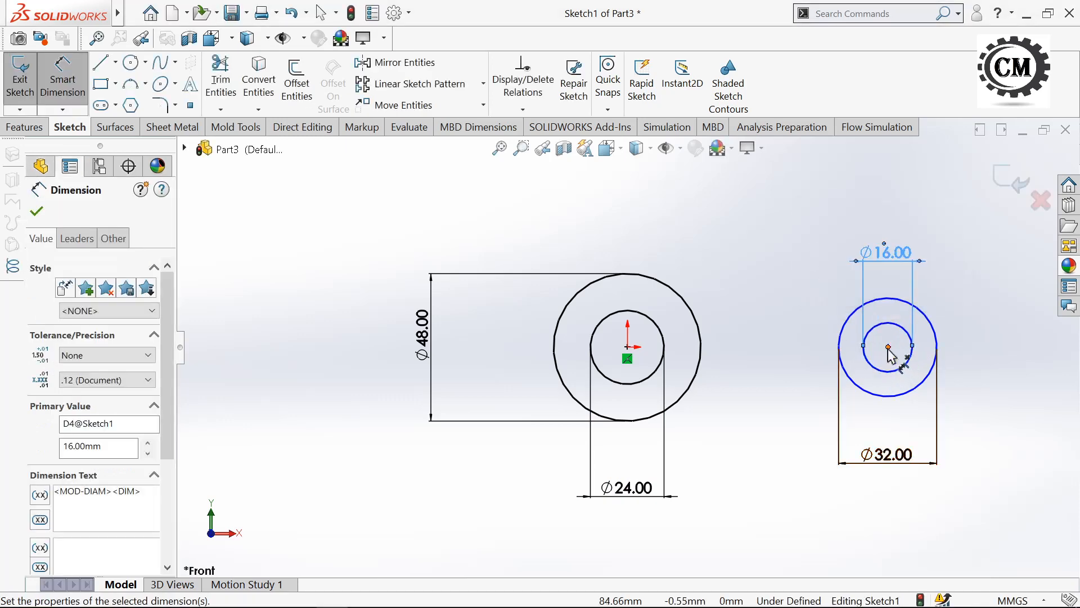
- Dimension the distance between the centres of the two circle pairs as 60 mm
{"action": "left_click", "coordinate": [628, 348]}
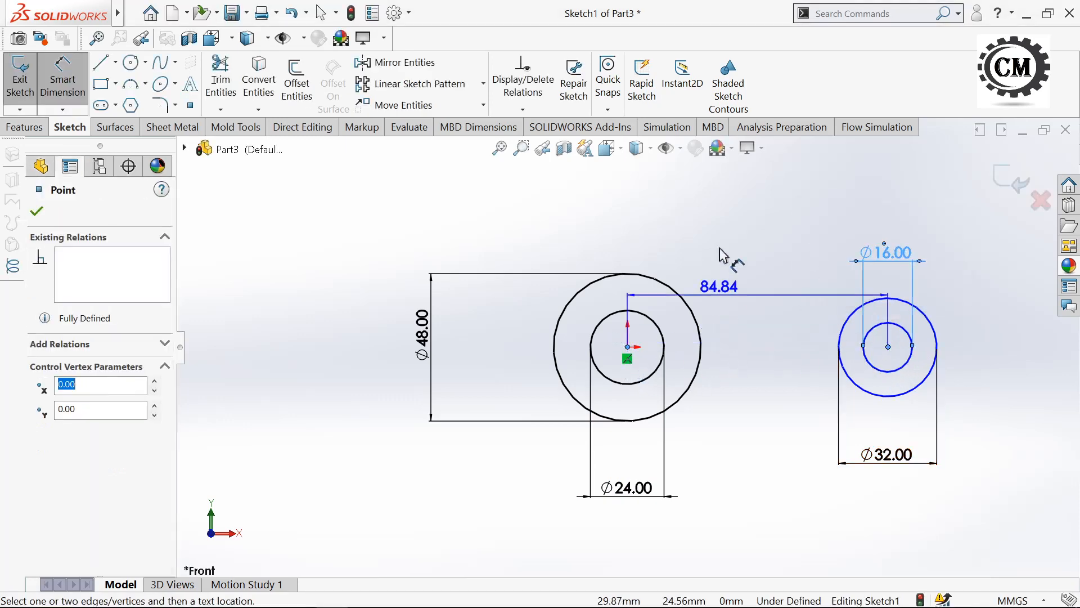
{"action": "left_click", "coordinate": [719, 230]}
{"action": "type", "text": "60"}
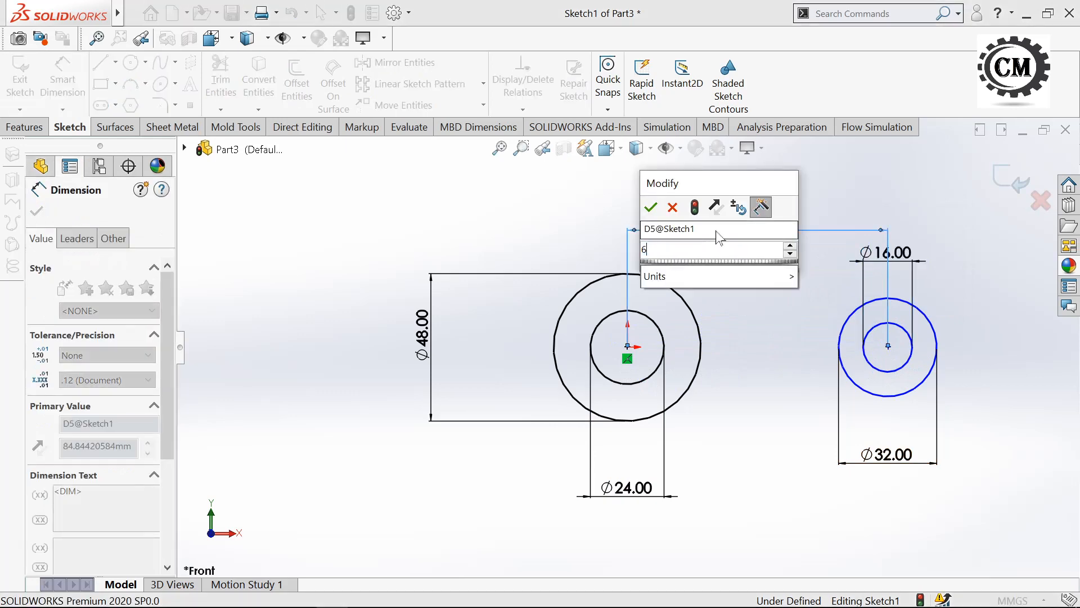
{"action": "left_click", "coordinate": [651, 207]}
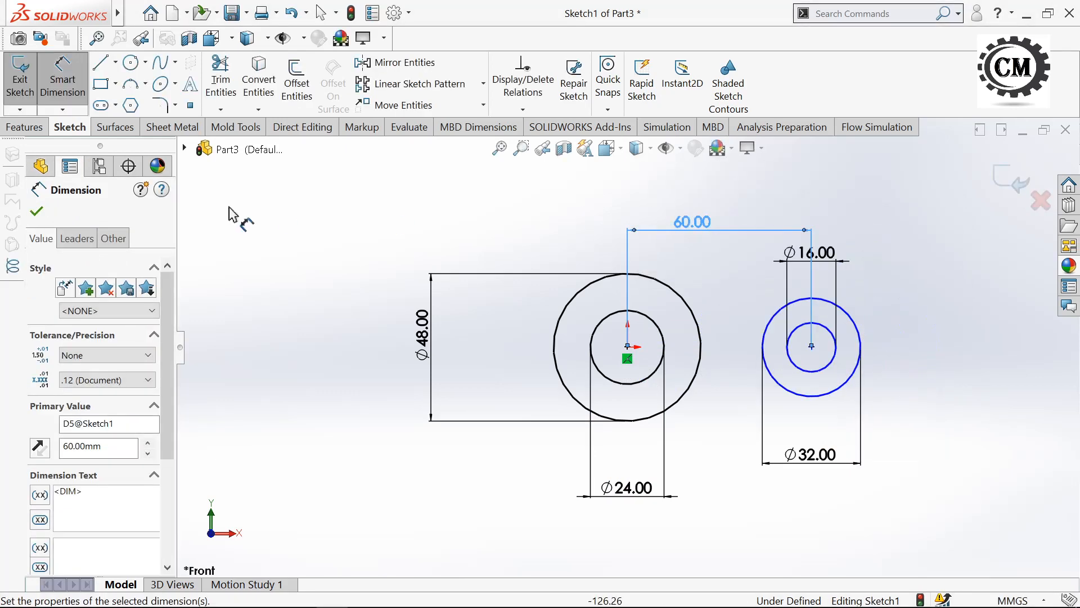
{"action": "left_click", "coordinate": [37, 212]}
{"action": "key", "text": "Escape"}
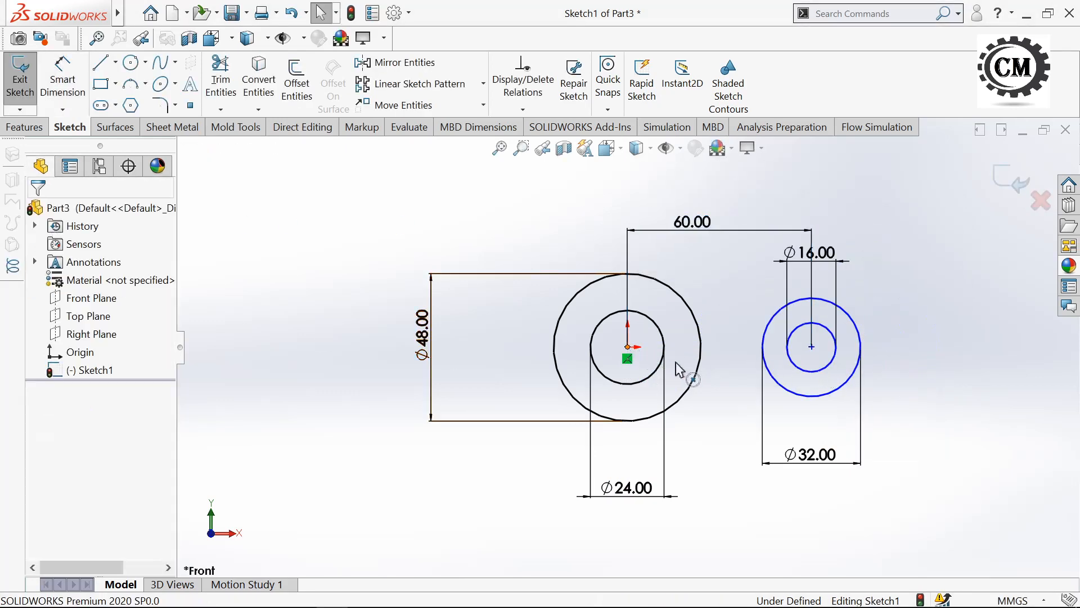
- Add a horizontal relation between the origin and the centre of the right-hand circles
{"action": "left_click", "coordinate": [811, 347]}
{"action": "left_click", "coordinate": [812, 347], "text": "ctrl"}
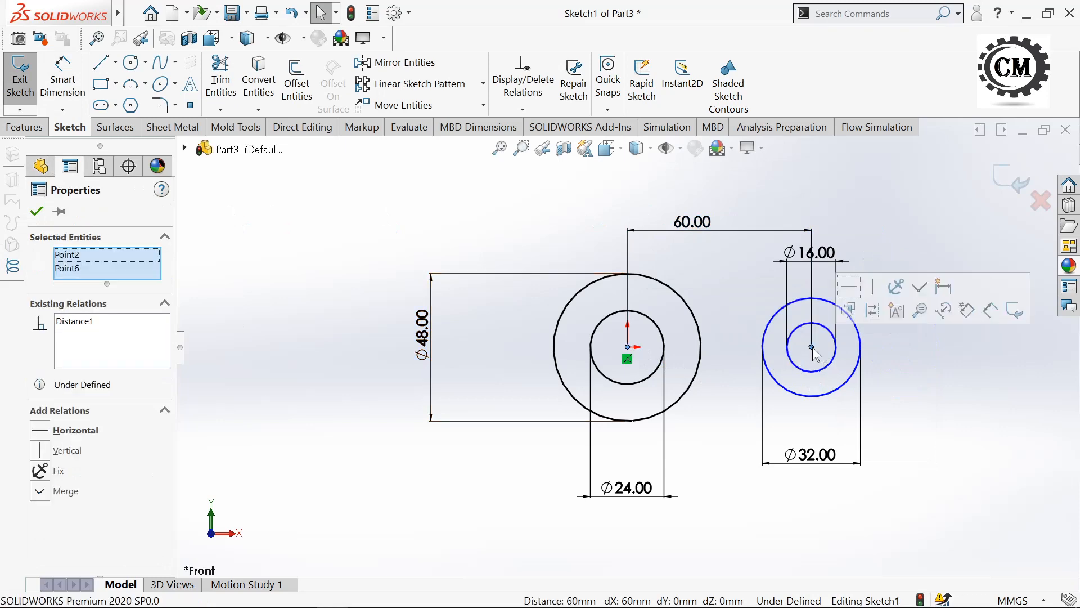
{"action": "left_click", "coordinate": [849, 288]}
{"action": "left_click", "coordinate": [37, 212]}
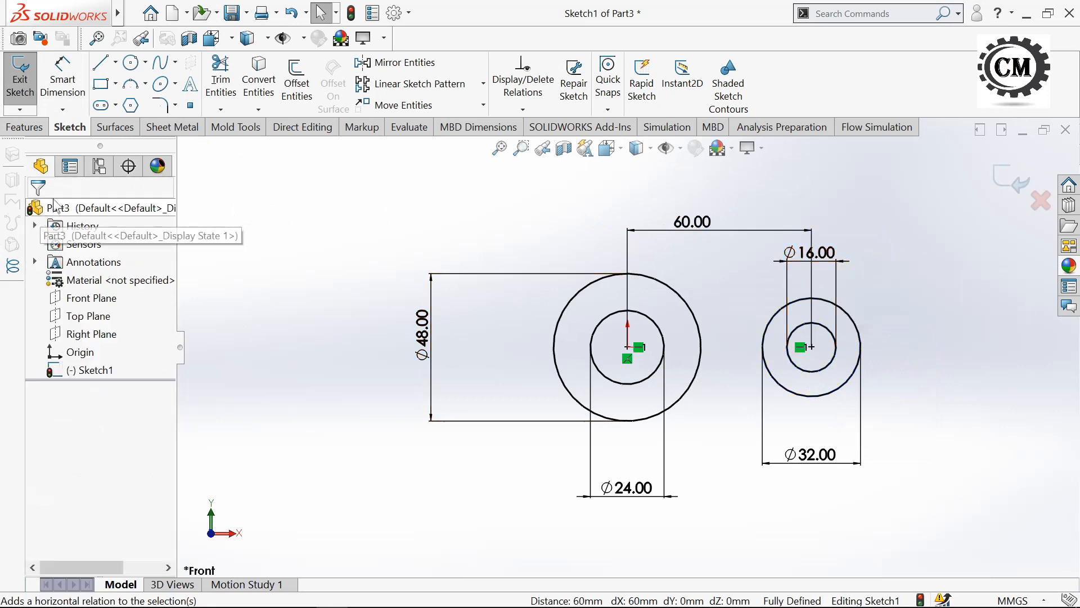
- Draw a line tangent to both outer circles along their upper side
{"action": "key", "text": "l"}
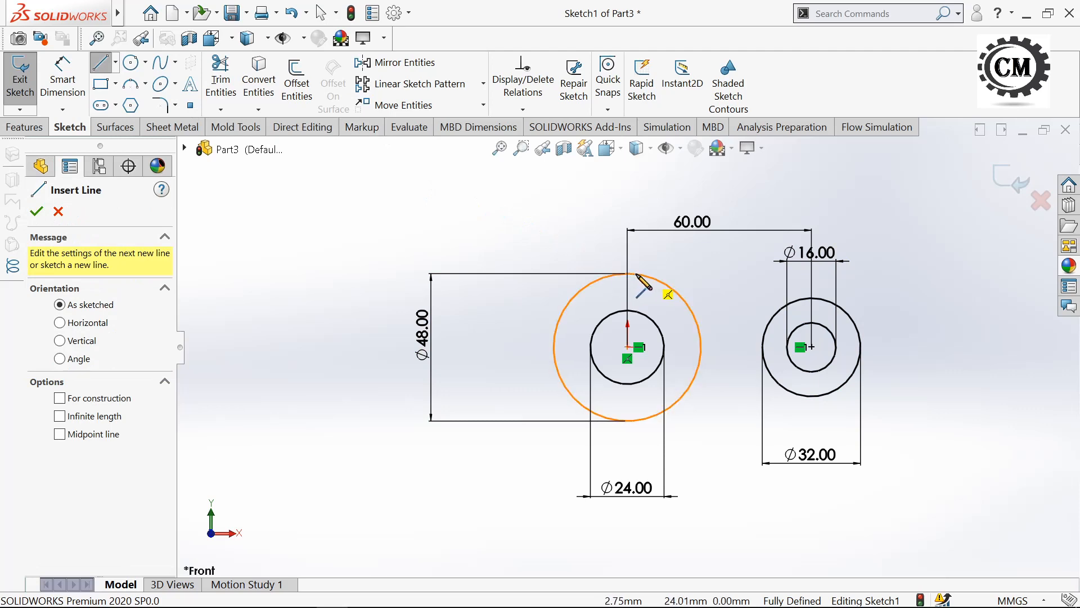
{"action": "left_click", "coordinate": [597, 280]}
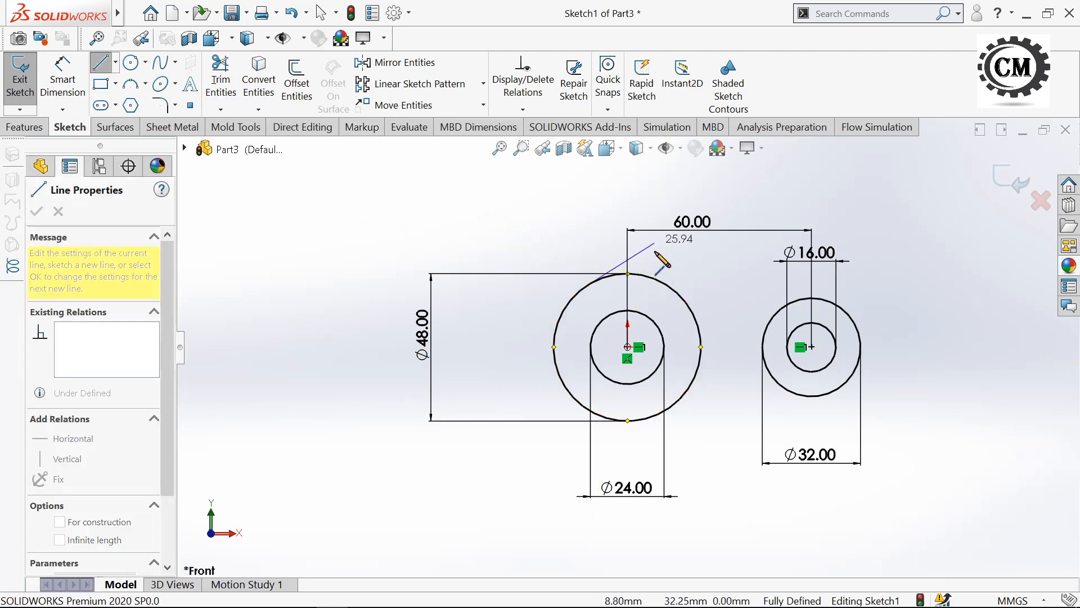
{"action": "left_click", "coordinate": [818, 299]}
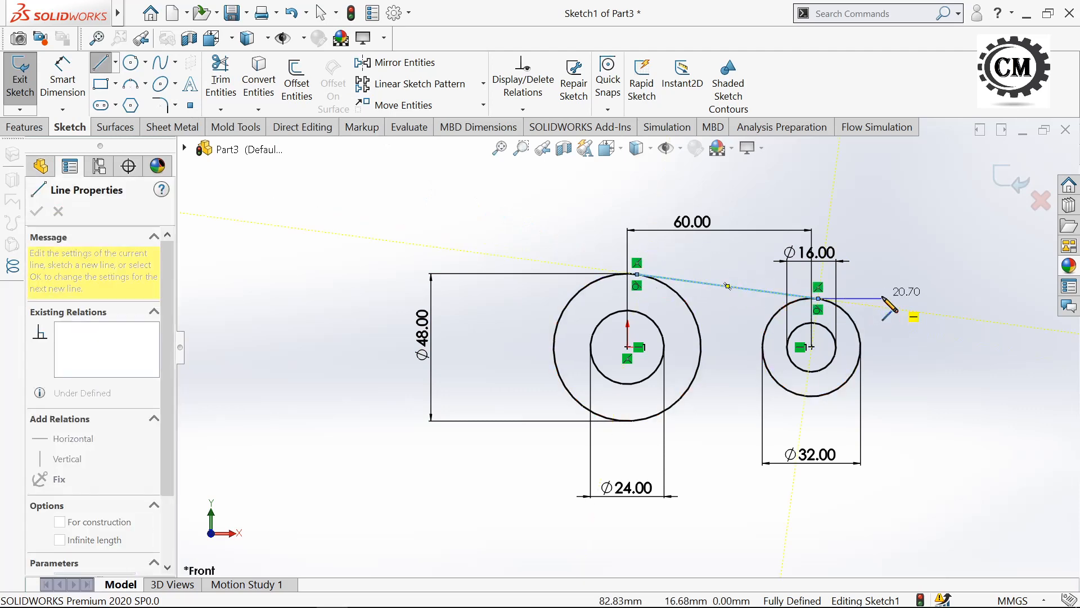
{"action": "key", "text": "Escape"}
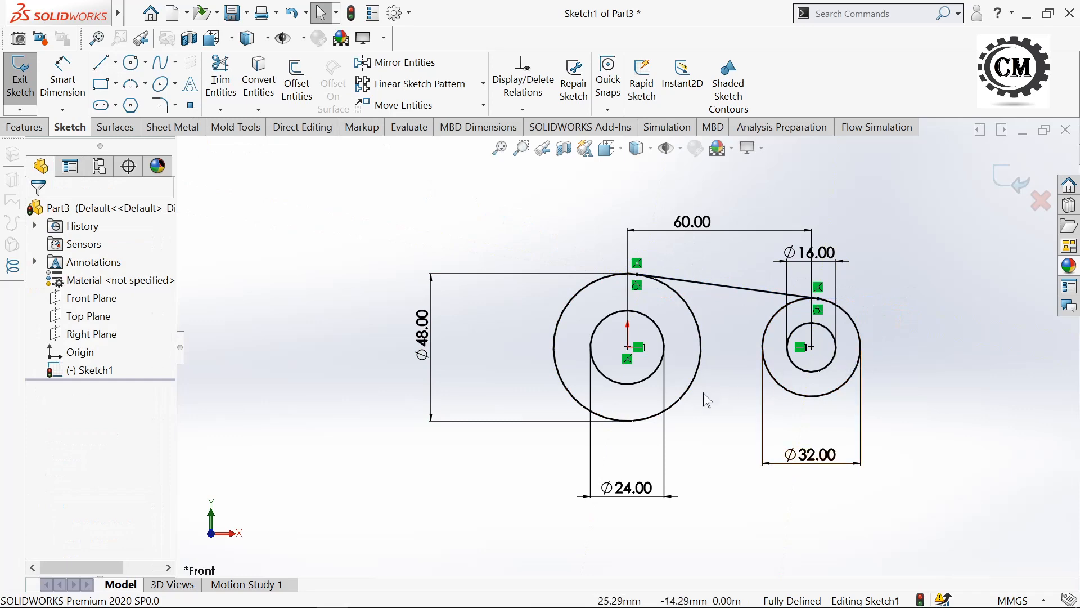
- Draw a horizontal centerline through both circle centres, extending past the outer circles at each end
{"action": "left_click", "coordinate": [115, 62]}
{"action": "left_click", "coordinate": [141, 105]}
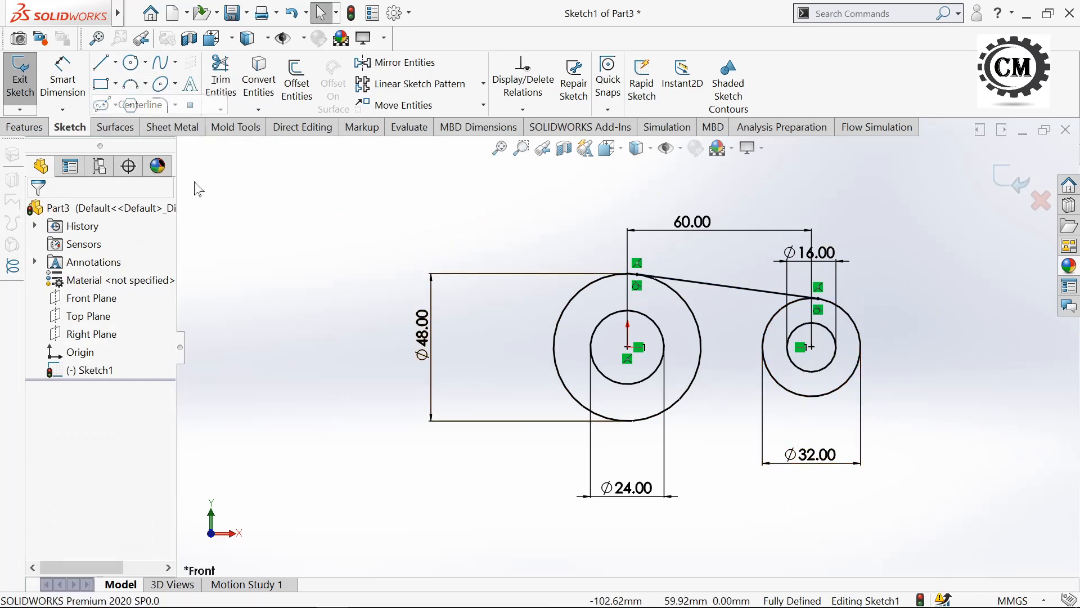
{"action": "left_click", "coordinate": [510, 347]}
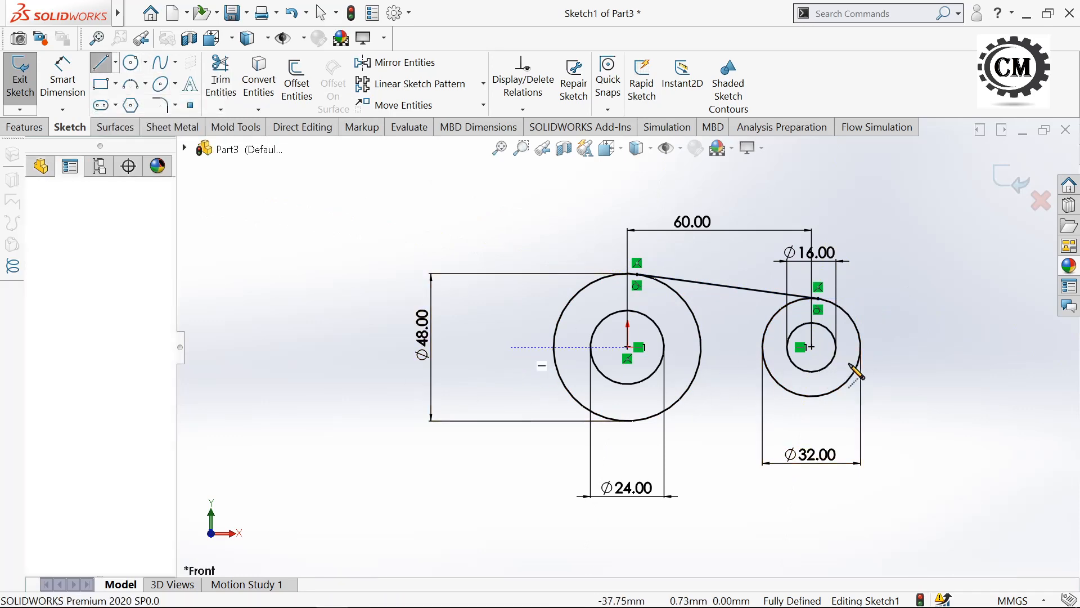
{"action": "left_click", "coordinate": [938, 347]}
{"action": "key", "text": "Escape"}
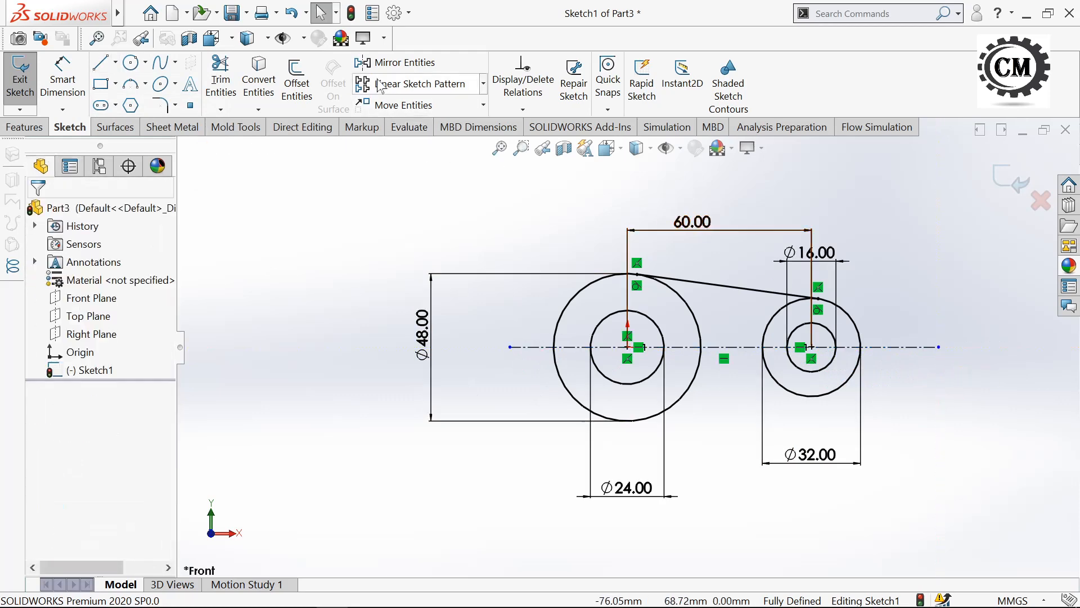
- Mirror the upper tangent line about the horizontal centerline and exit the sketch
{"action": "left_click", "coordinate": [403, 63]}
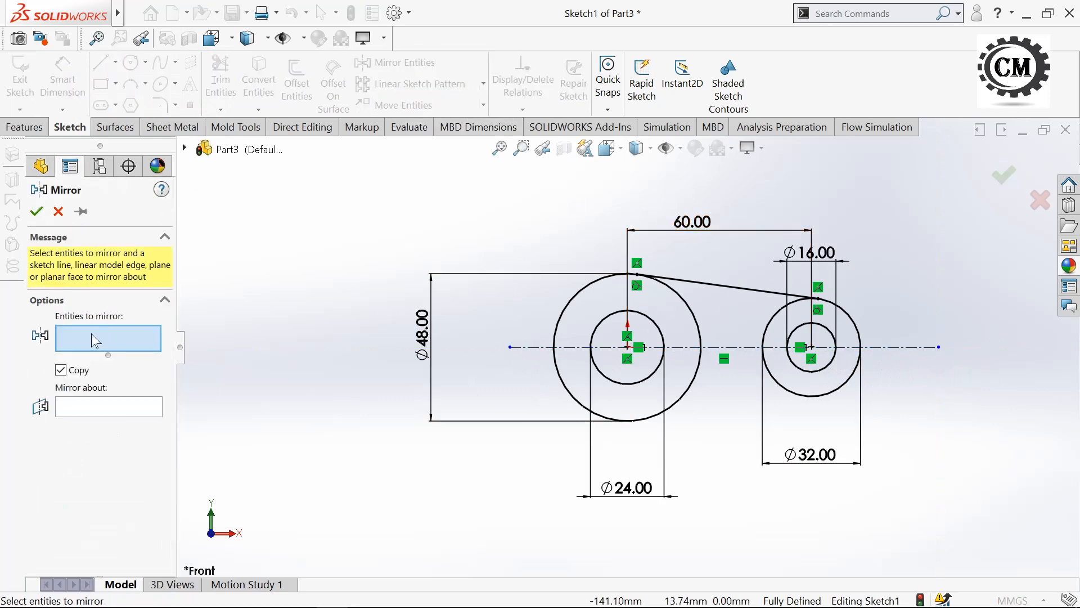
{"action": "left_click", "coordinate": [722, 285]}
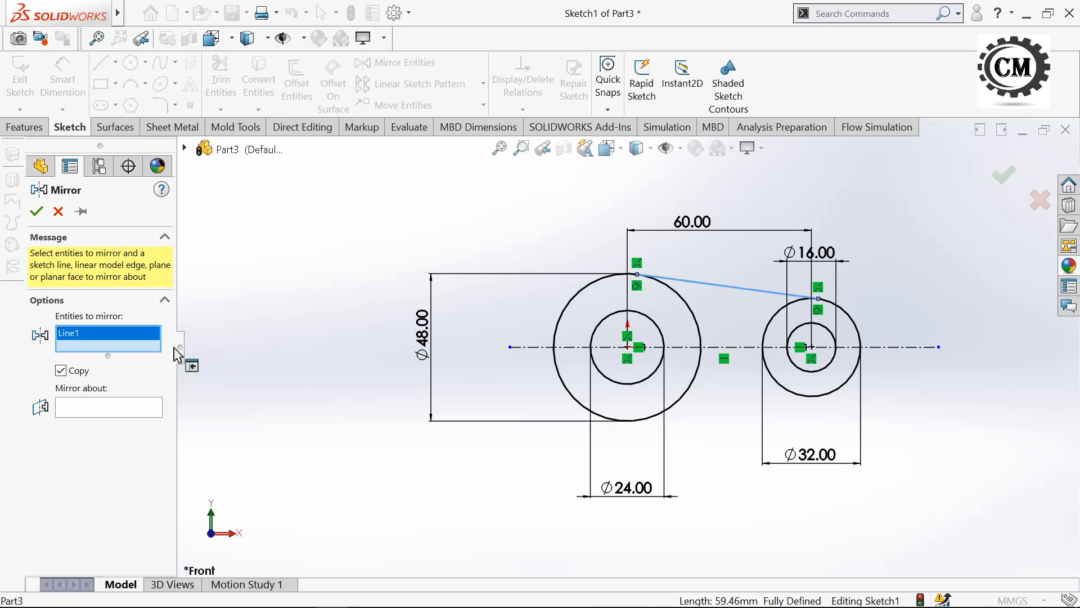
{"action": "left_click", "coordinate": [144, 413]}
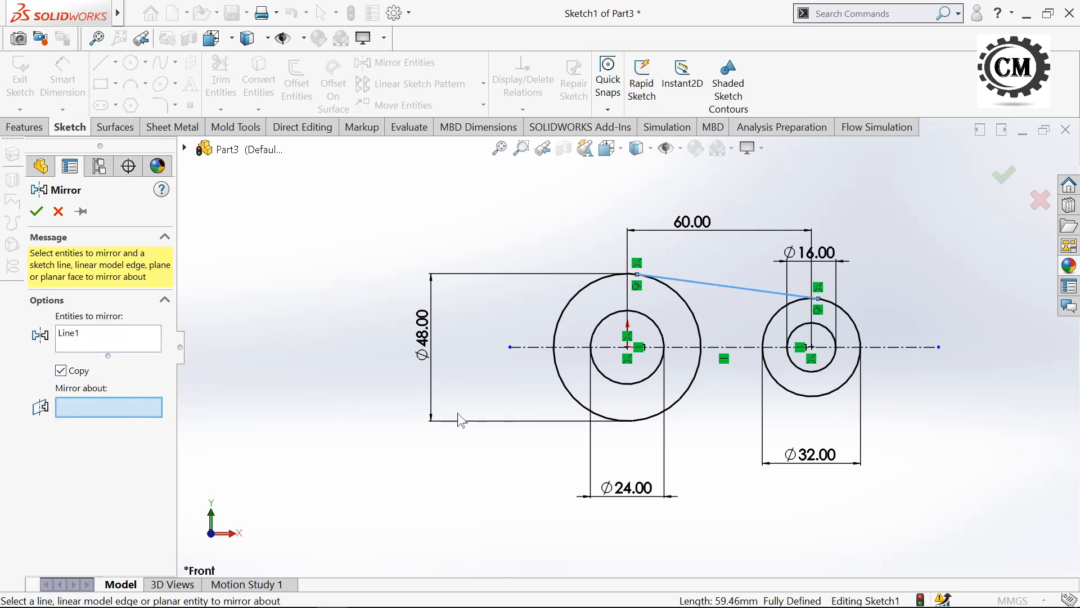
{"action": "left_click", "coordinate": [716, 347]}
{"action": "left_click", "coordinate": [37, 211]}
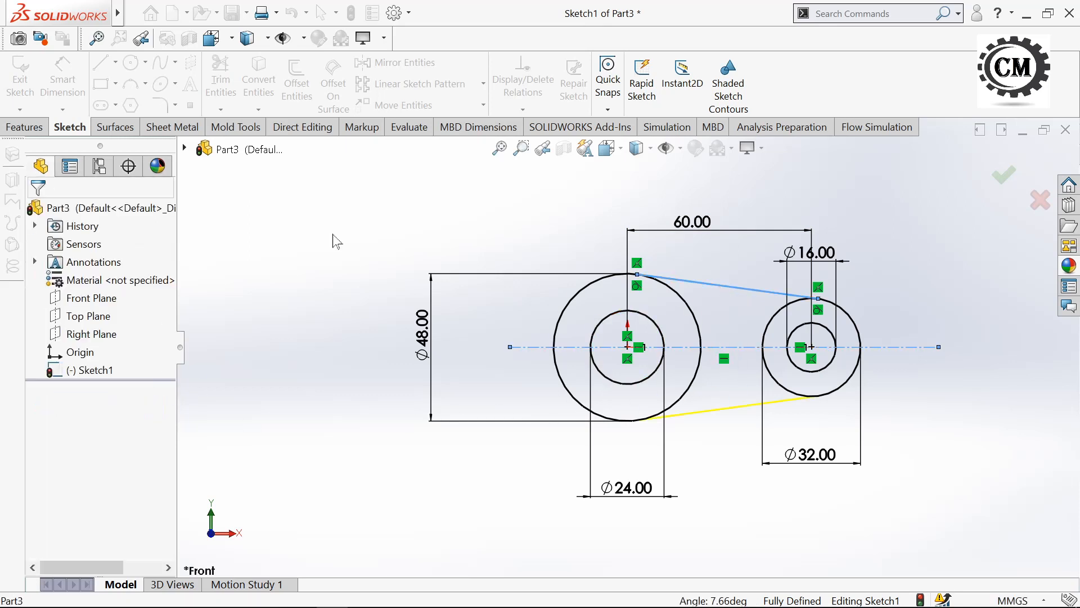
{"action": "left_click", "coordinate": [20, 79]}
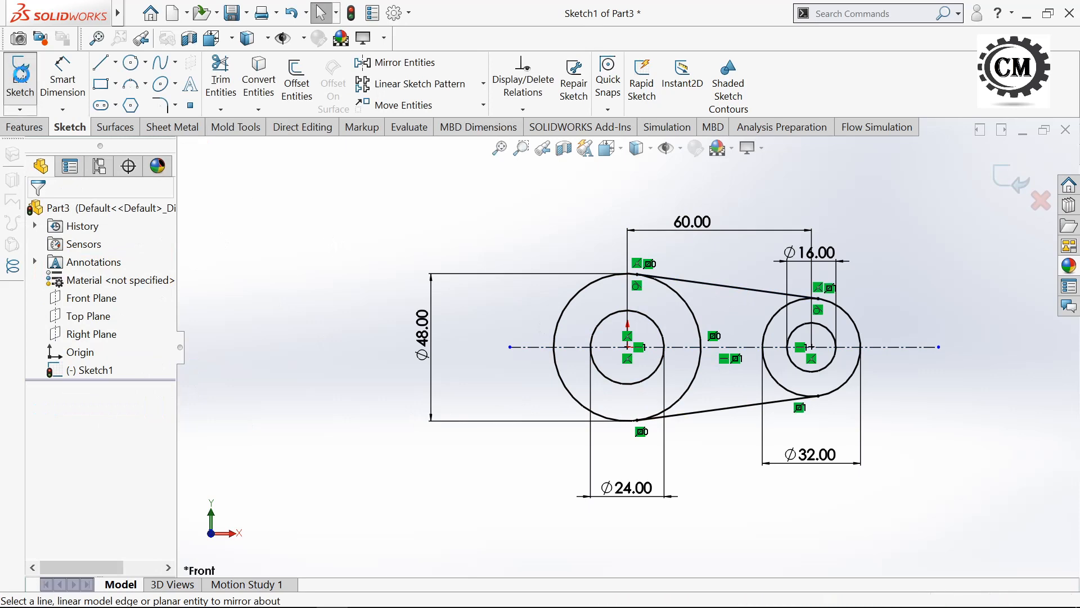
- Start a boss extrusion from Sketch1, selecting both halves of the ring between the 48 mm and 24 mm circles as contours
{"action": "mouse_move", "coordinate": [296, 260]}
{"action": "middle_mouse_down"}
{"action": "mouse_move", "coordinate": [345, 275]}
{"action": "mouse_move", "coordinate": [314, 290]}
{"action": "middle_mouse_up"}
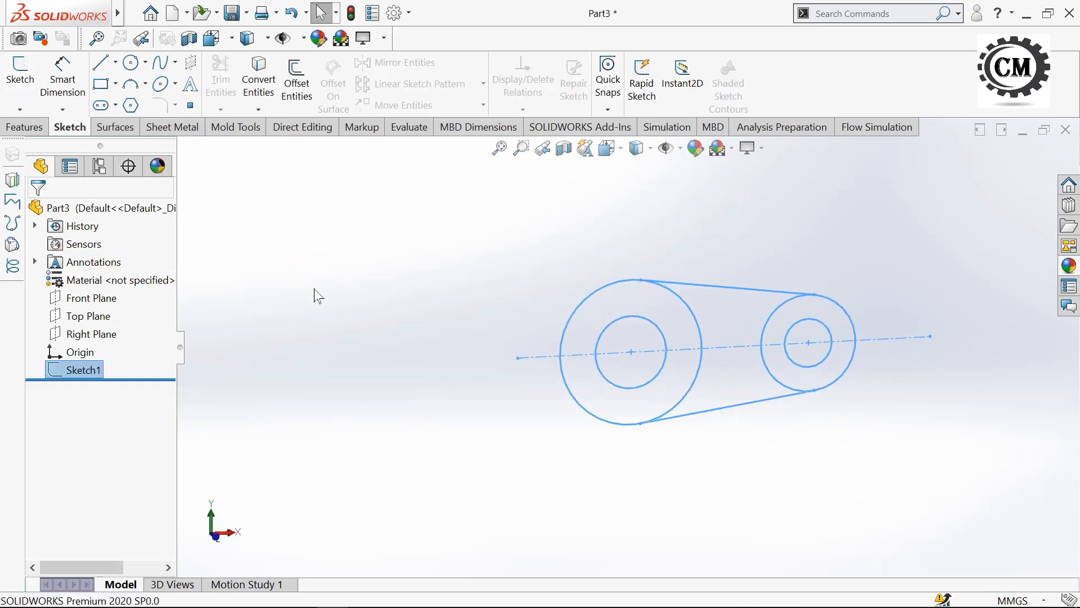
{"action": "left_click", "coordinate": [313, 288]}
{"action": "left_click", "coordinate": [28, 129]}
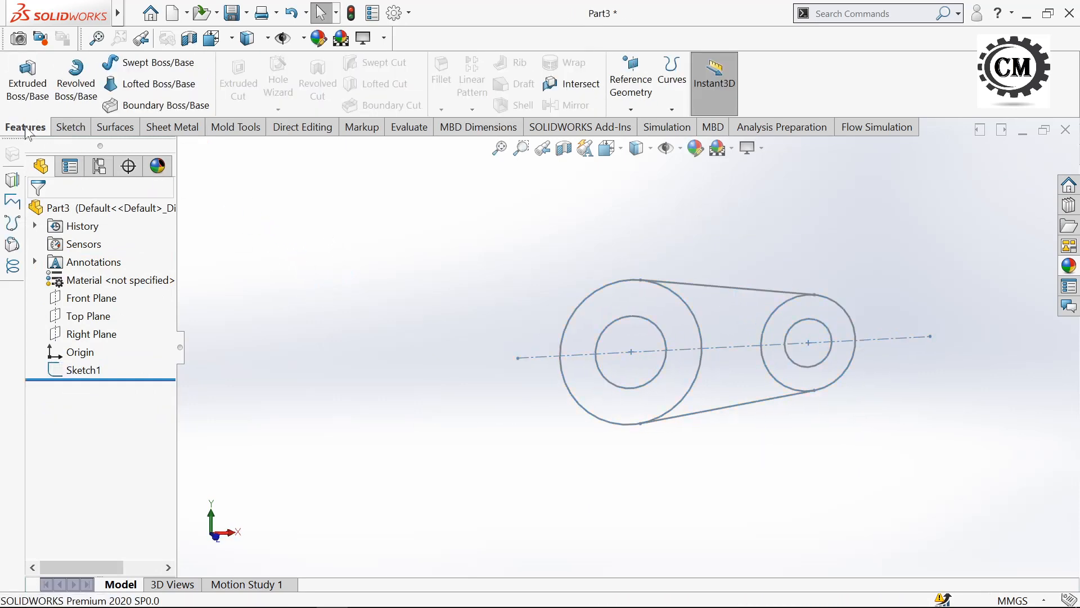
{"action": "left_click", "coordinate": [21, 96]}
{"action": "left_click", "coordinate": [184, 148]}
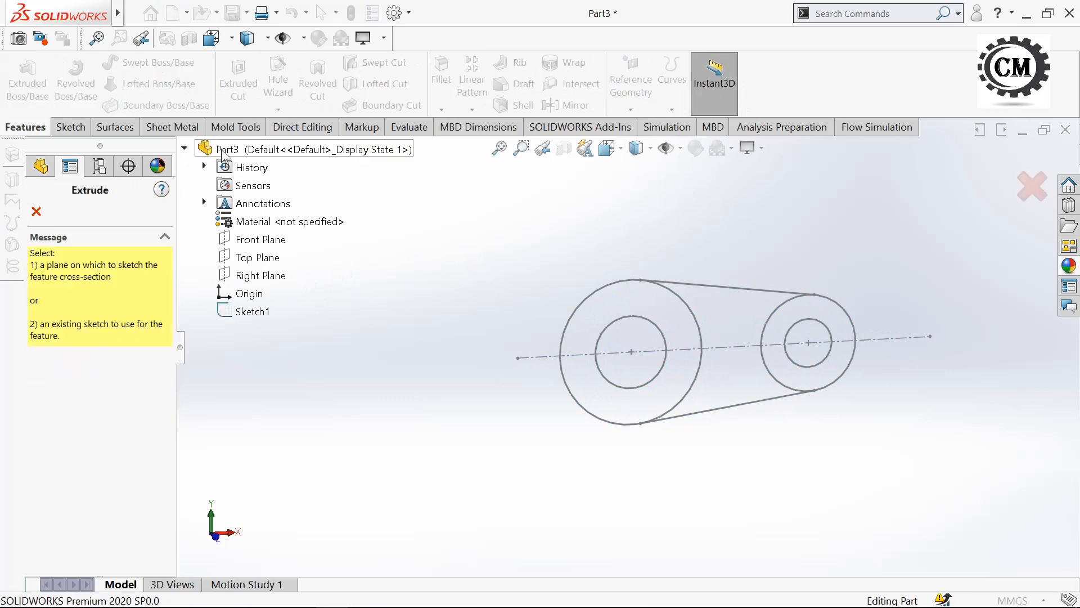
{"action": "left_click", "coordinate": [246, 313]}
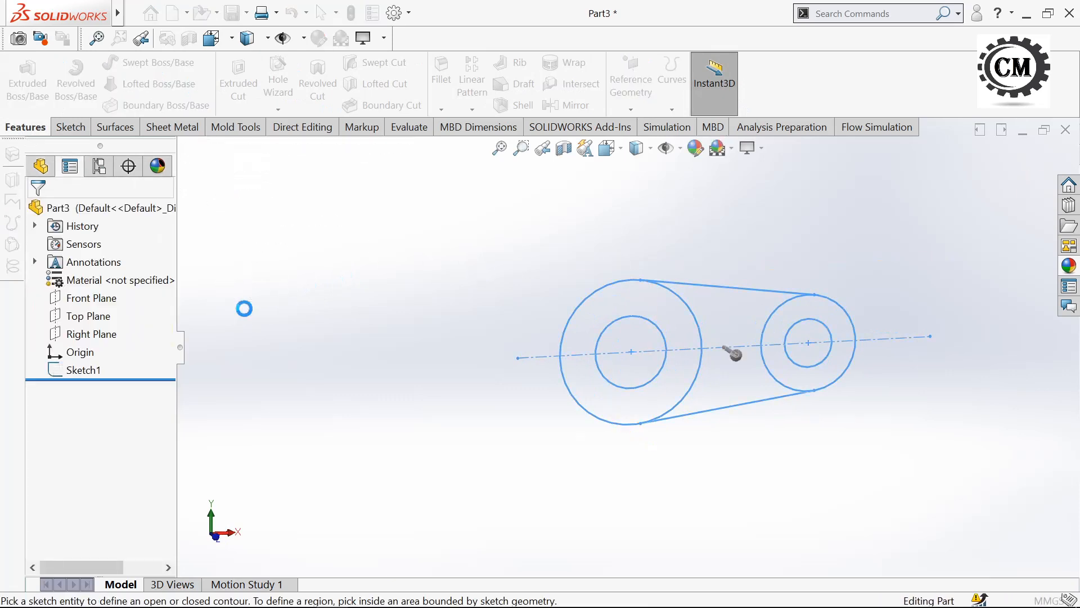
{"action": "left_click", "coordinate": [647, 308]}
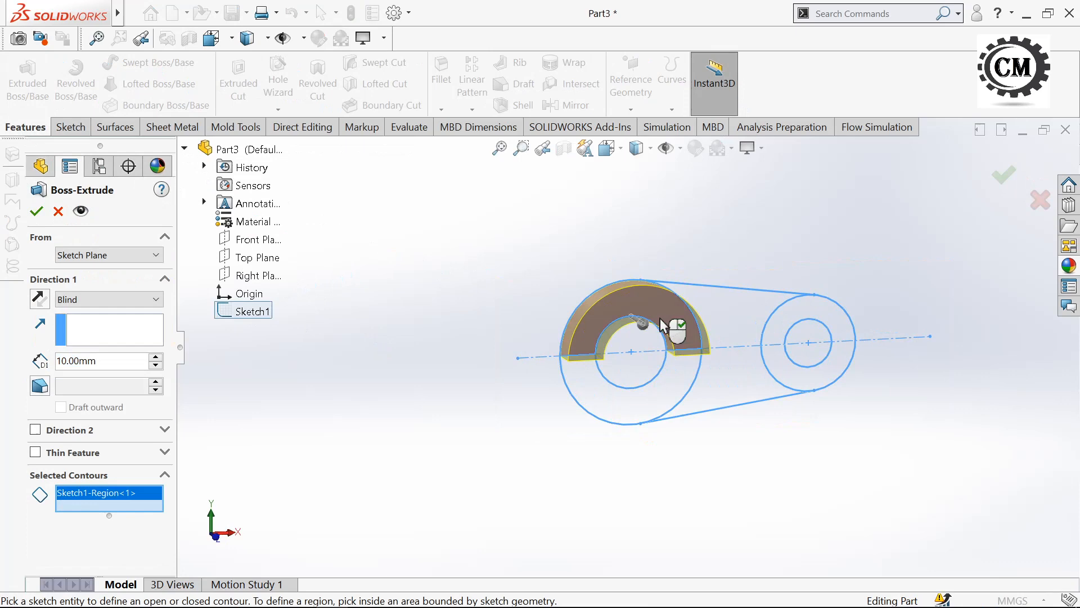
{"action": "left_click", "coordinate": [636, 407]}
{"action": "middle_click_drag", "start_coordinate": [450, 369], "coordinate": [493, 434]}
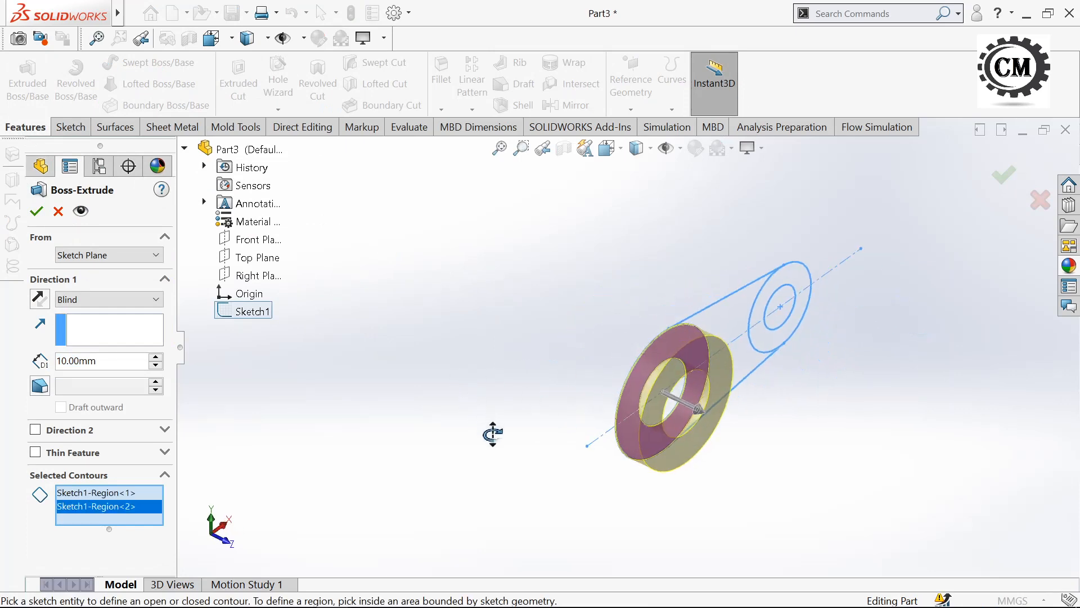
- Extrude the selected ring symmetrically with the Mid Plane condition to a total depth of 16 mm
{"action": "left_click", "coordinate": [107, 300]}
{"action": "left_click", "coordinate": [95, 374]}
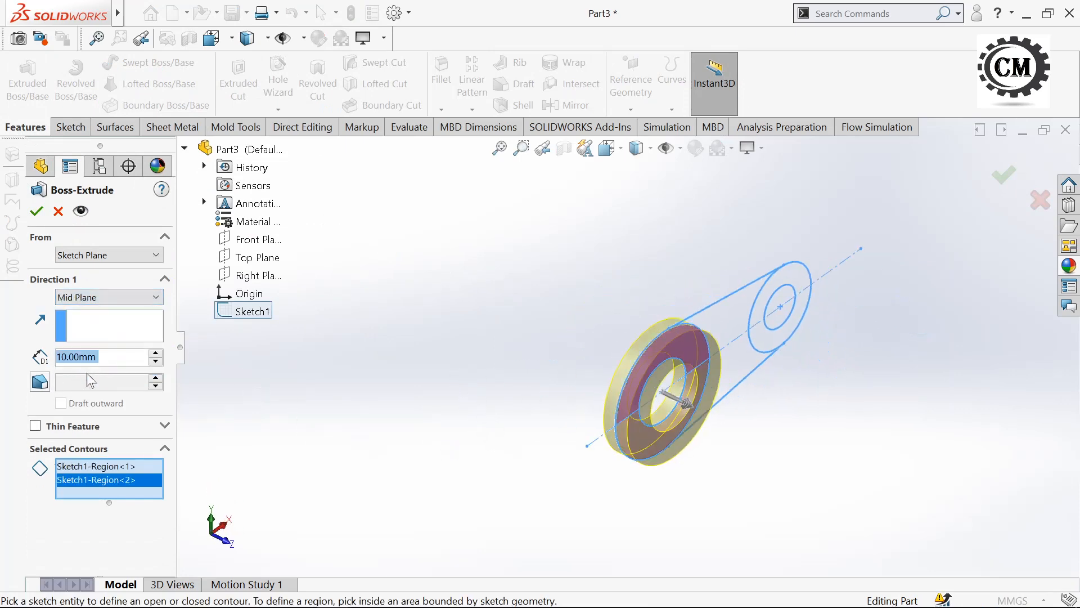
{"action": "double_click", "coordinate": [96, 357]}
{"action": "type", "text": "1"}
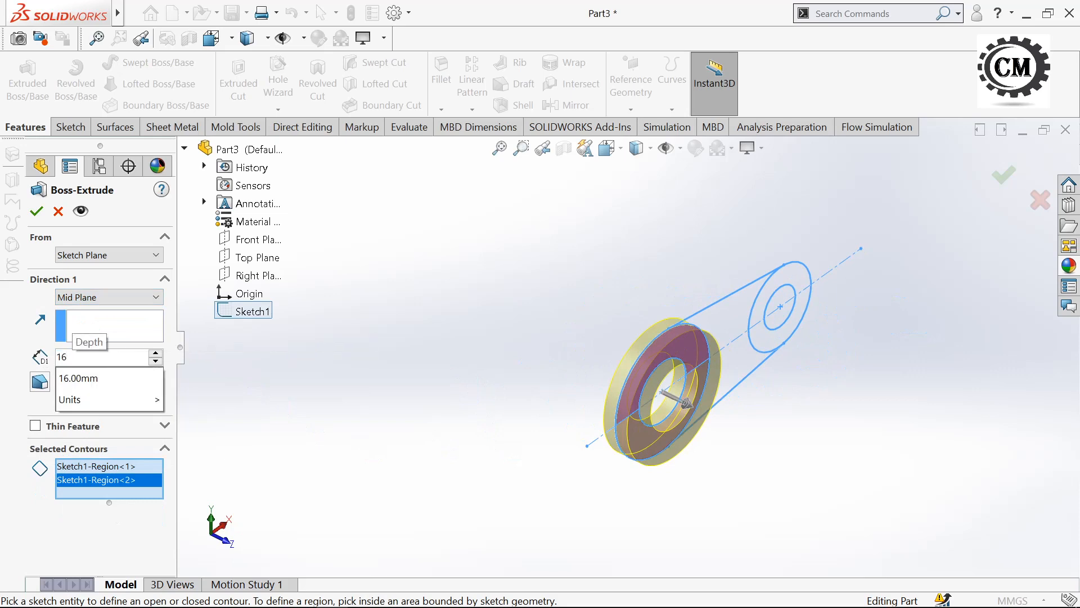
{"action": "type", "text": "6"}
{"action": "key", "text": "Return"}
{"action": "left_click", "coordinate": [38, 211]}
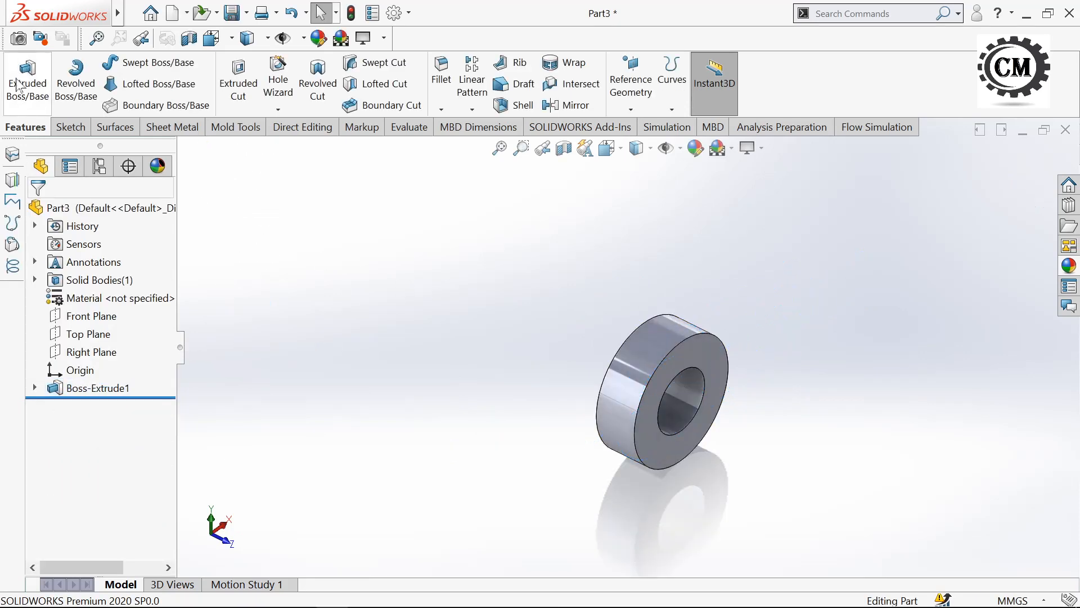
- Start another boss extrusion reusing Sketch1, selecting all regions of the link outline except the two inner holes
{"action": "left_click", "coordinate": [17, 85]}
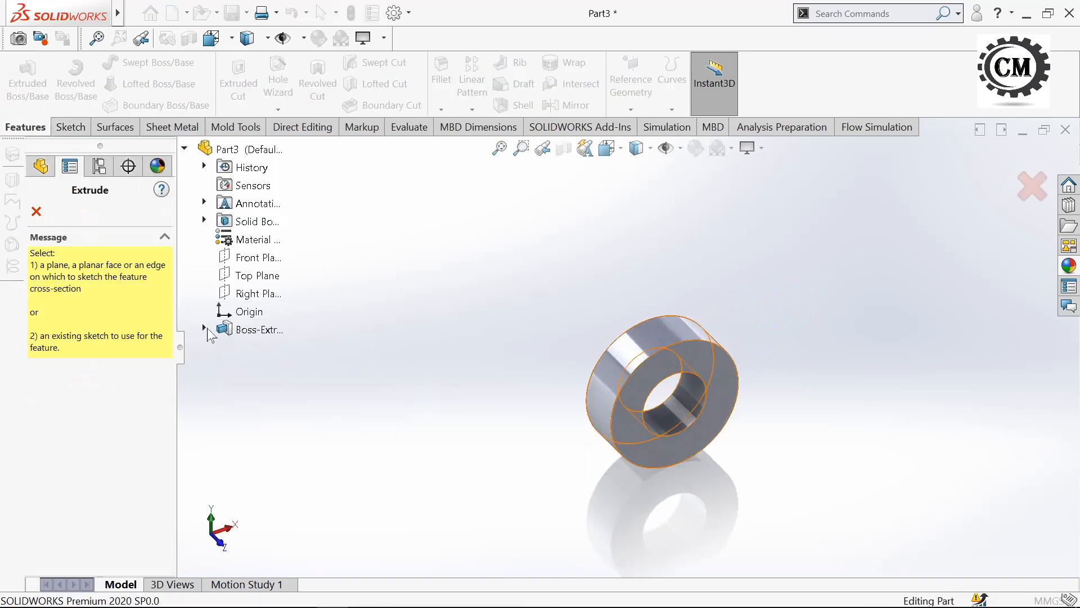
{"action": "left_click", "coordinate": [237, 332]}
{"action": "left_click", "coordinate": [253, 343]}
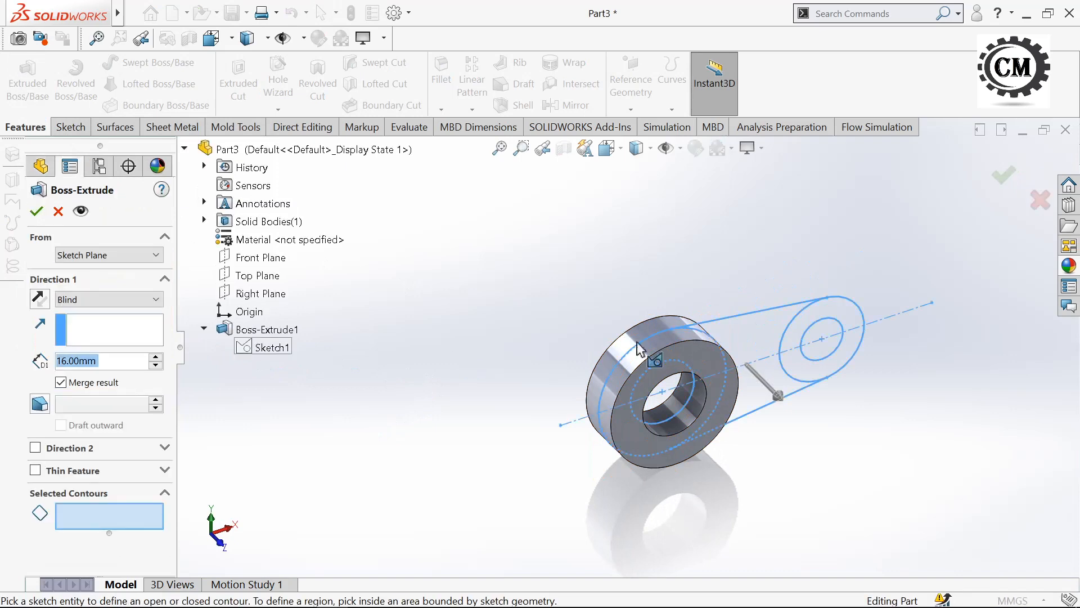
{"action": "left_click", "coordinate": [771, 346]}
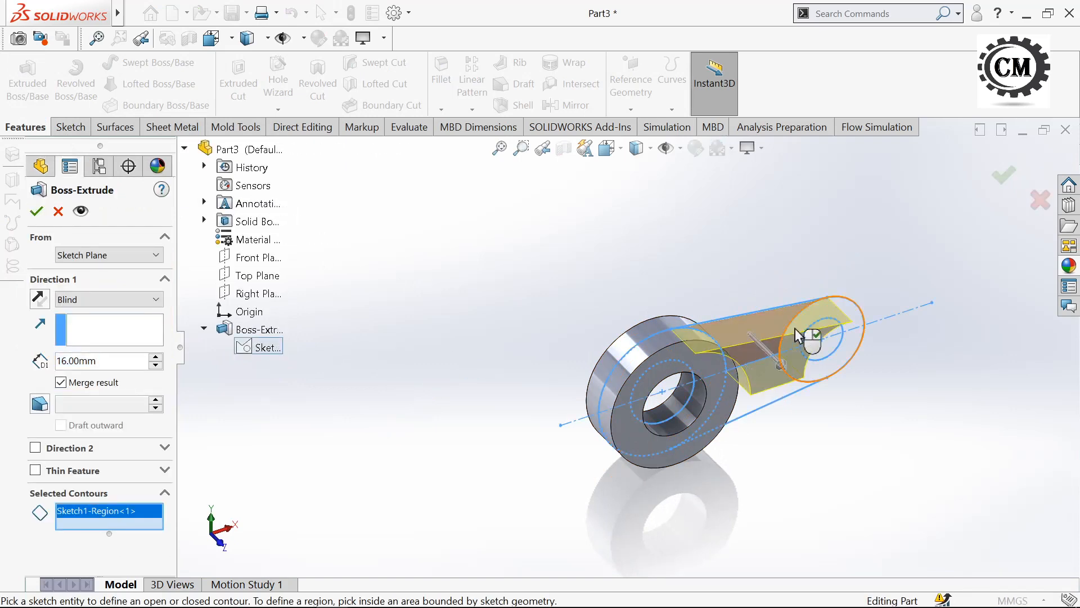
{"action": "left_click", "coordinate": [843, 313]}
{"action": "left_click", "coordinate": [835, 360]}
{"action": "left_click", "coordinate": [709, 397]}
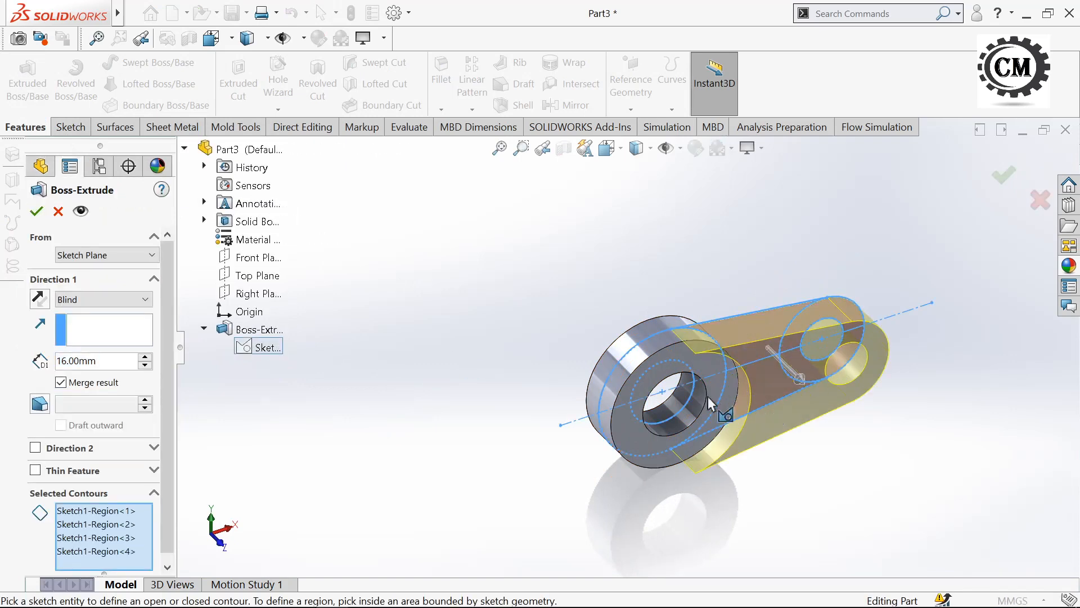
{"action": "left_click", "coordinate": [656, 366]}
{"action": "left_click", "coordinate": [642, 458]}
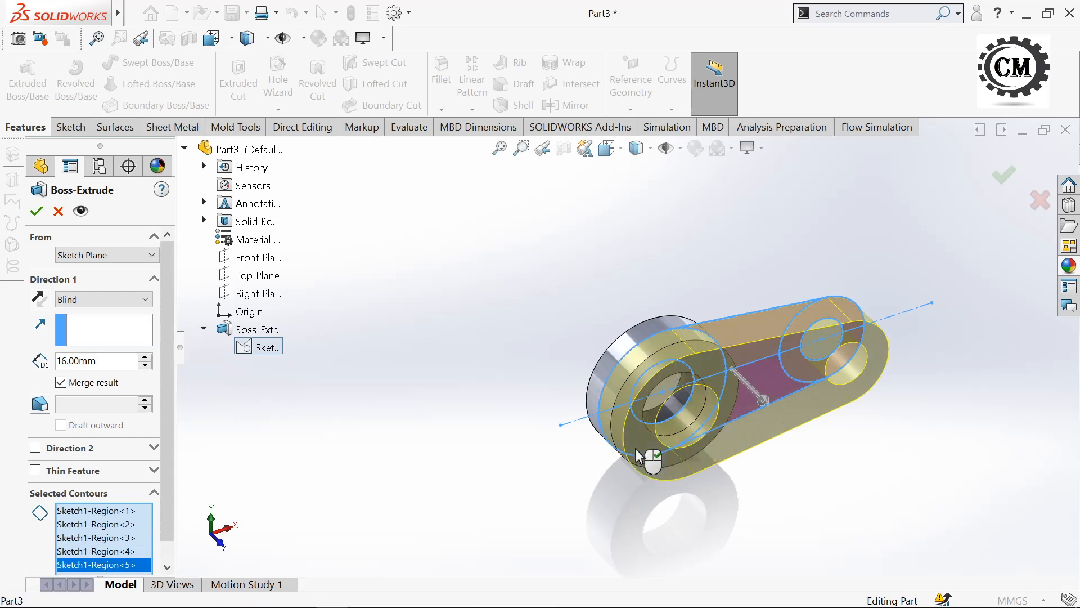
- Start the link extrusion from an Offset of 8 mm from the sketch plane
{"action": "left_click", "coordinate": [93, 255]}
{"action": "left_click", "coordinate": [74, 307]}
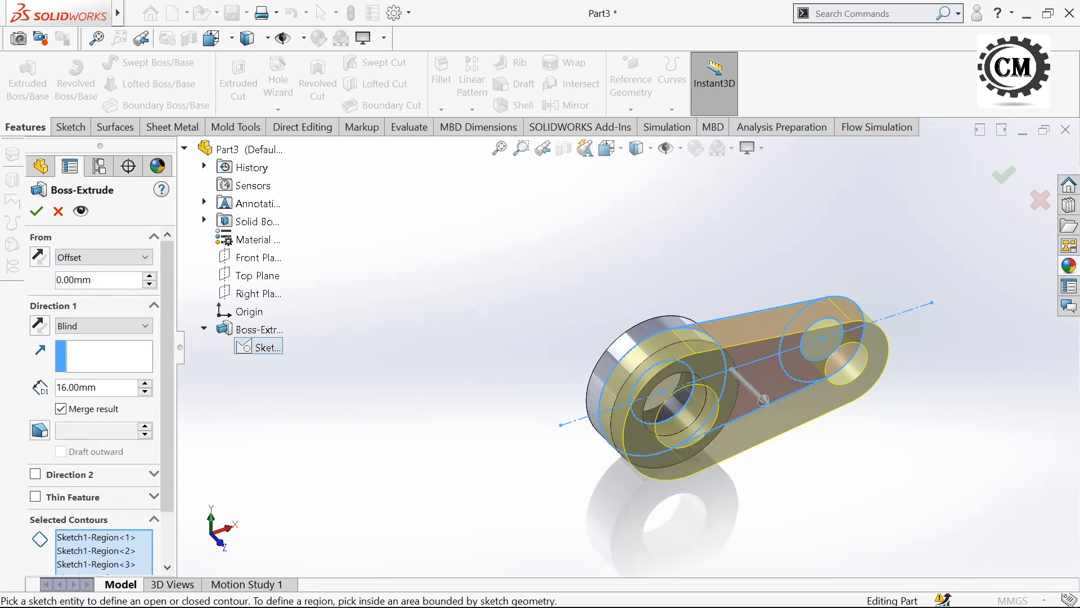
{"action": "double_click", "coordinate": [111, 283]}
{"action": "type", "text": "8"}
{"action": "key", "text": "Return"}
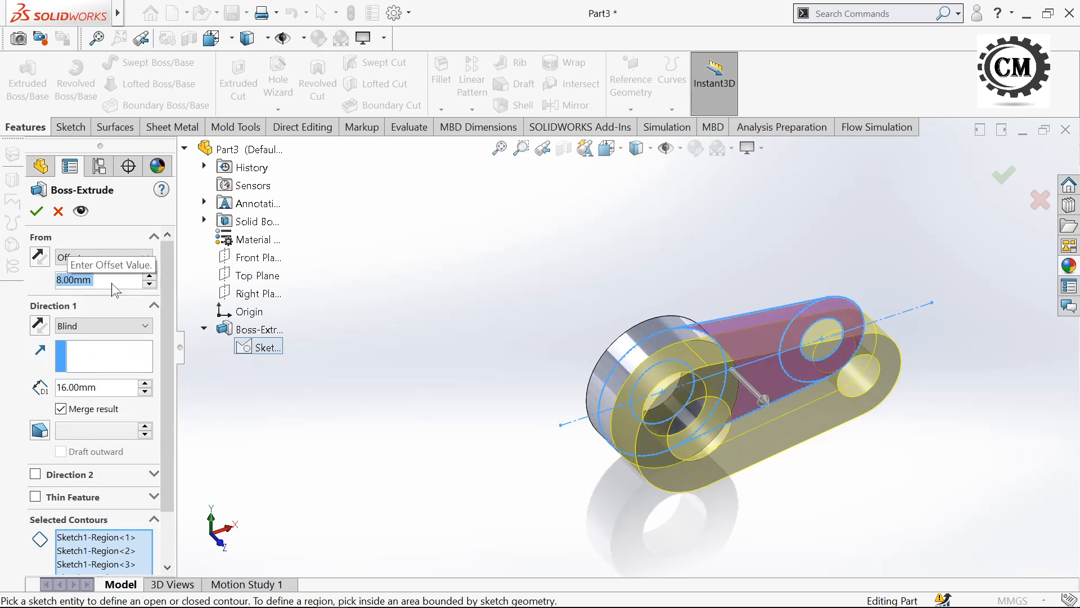
- Set the link extrusion's blind depth to 15 mm and complete the feature
{"action": "double_click", "coordinate": [95, 387]}
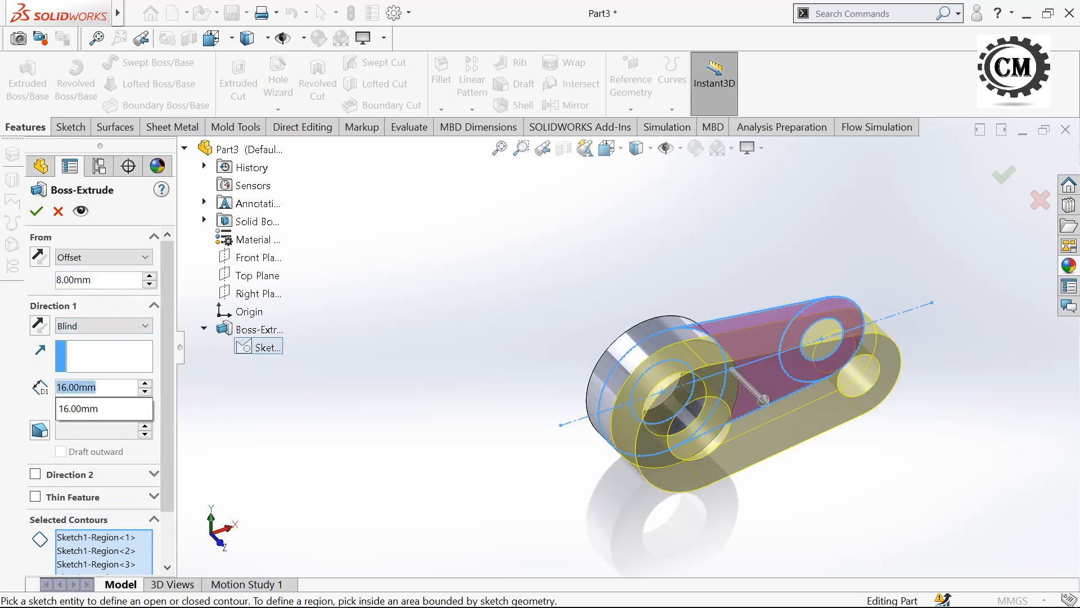
{"action": "type", "text": "9"}
{"action": "key", "text": "Return"}
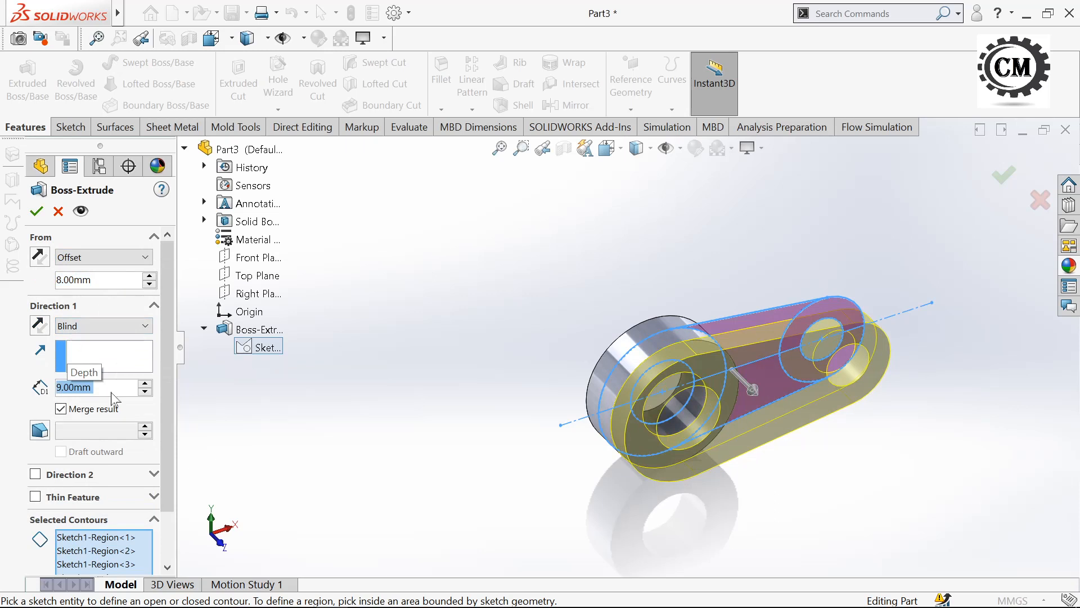
{"action": "type", "text": "15"}
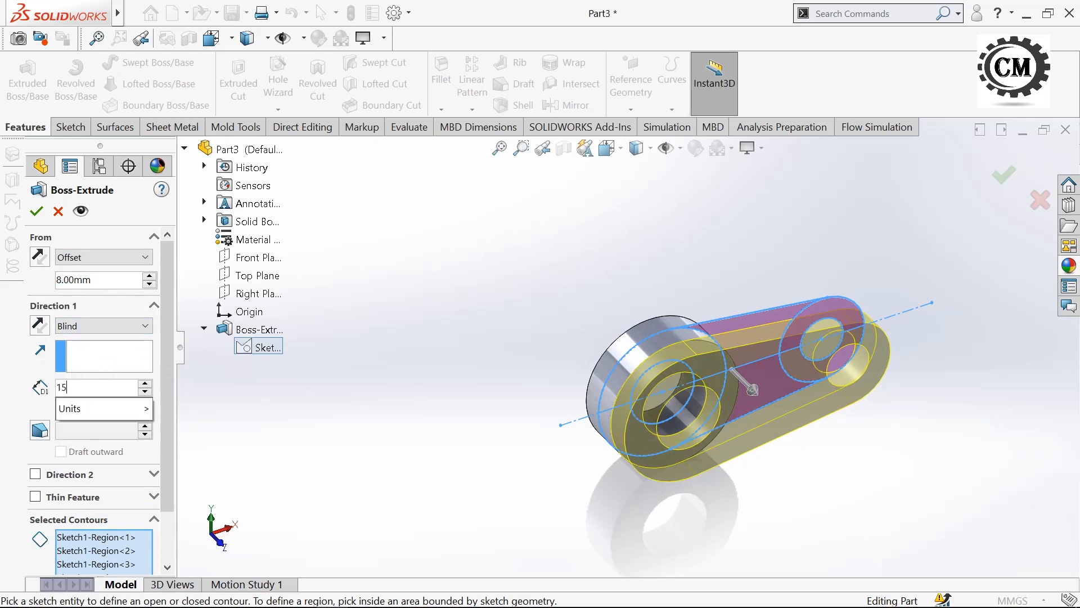
{"action": "key", "text": "Return"}
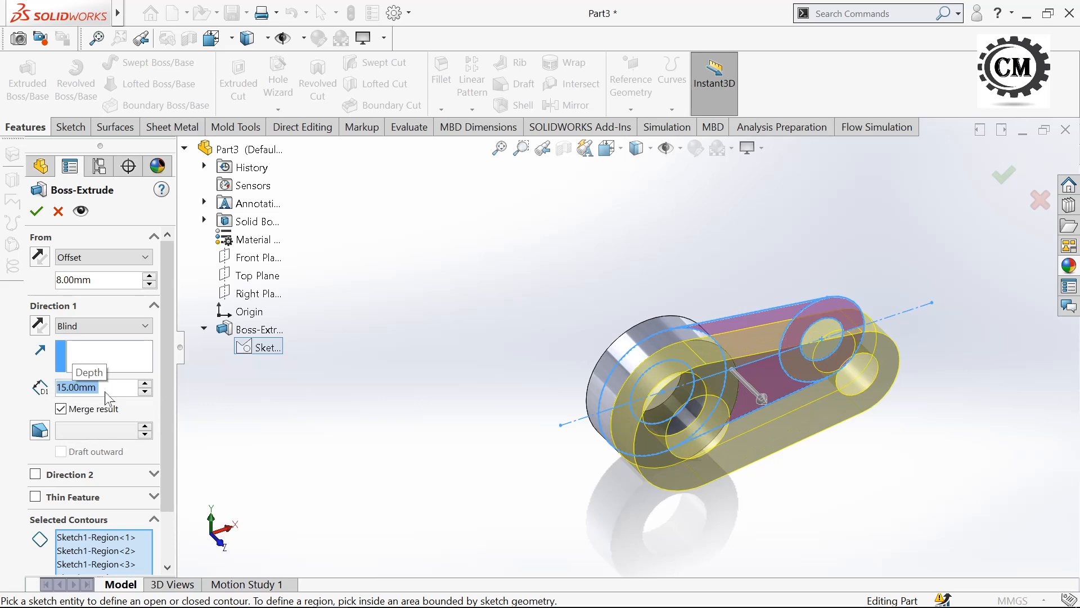
{"action": "left_click", "coordinate": [36, 212]}
- Mirror the Boss-Extrude2 link arm about the Front Plane
{"action": "middle_click_drag", "start_coordinate": [460, 294], "coordinate": [386, 306]}
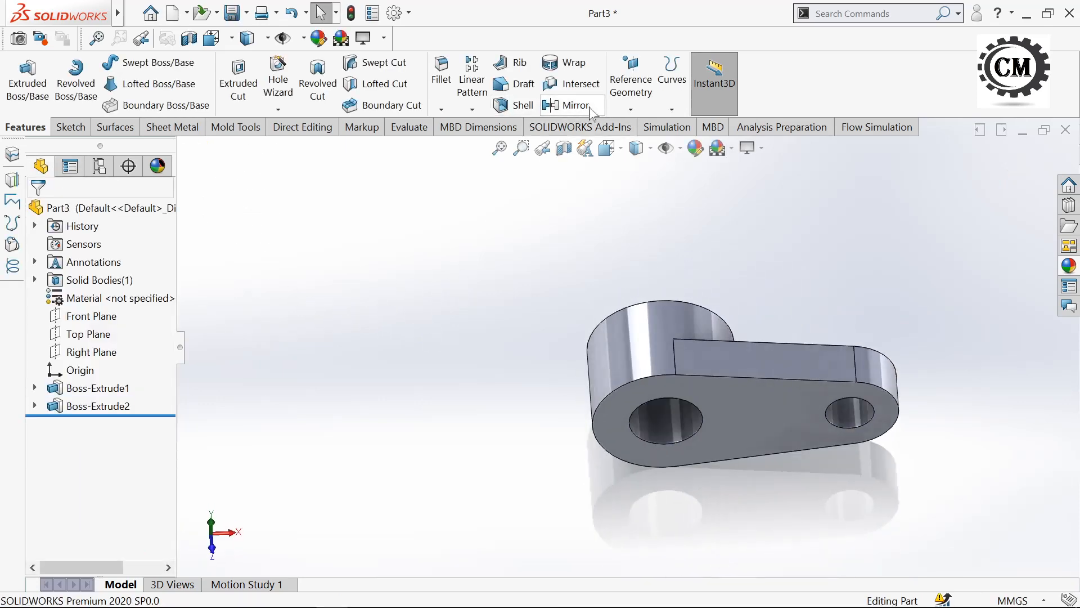
{"action": "left_click", "coordinate": [567, 107]}
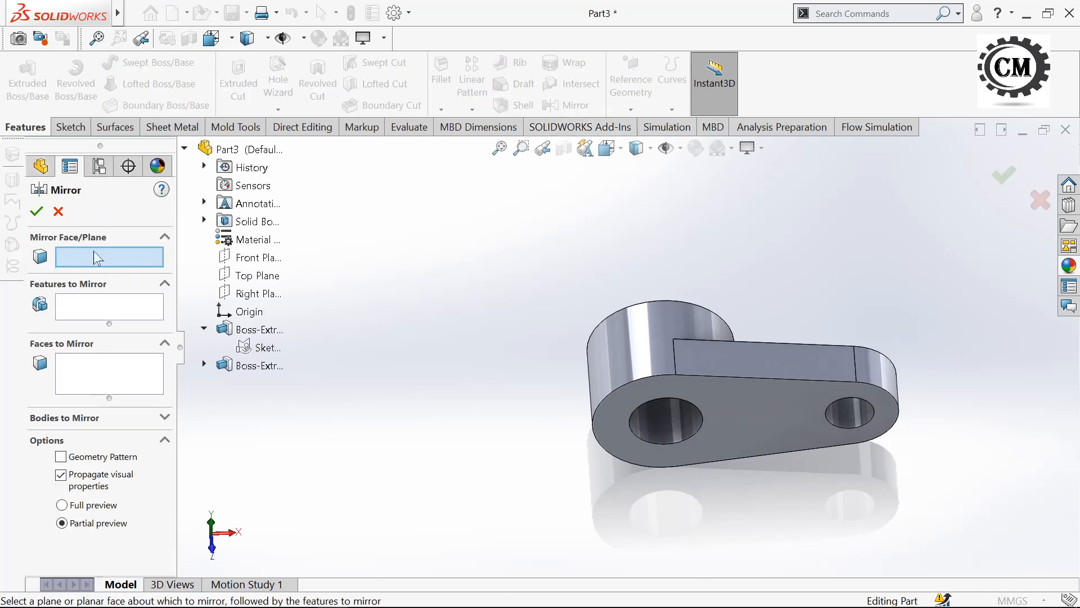
{"action": "left_click", "coordinate": [257, 258]}
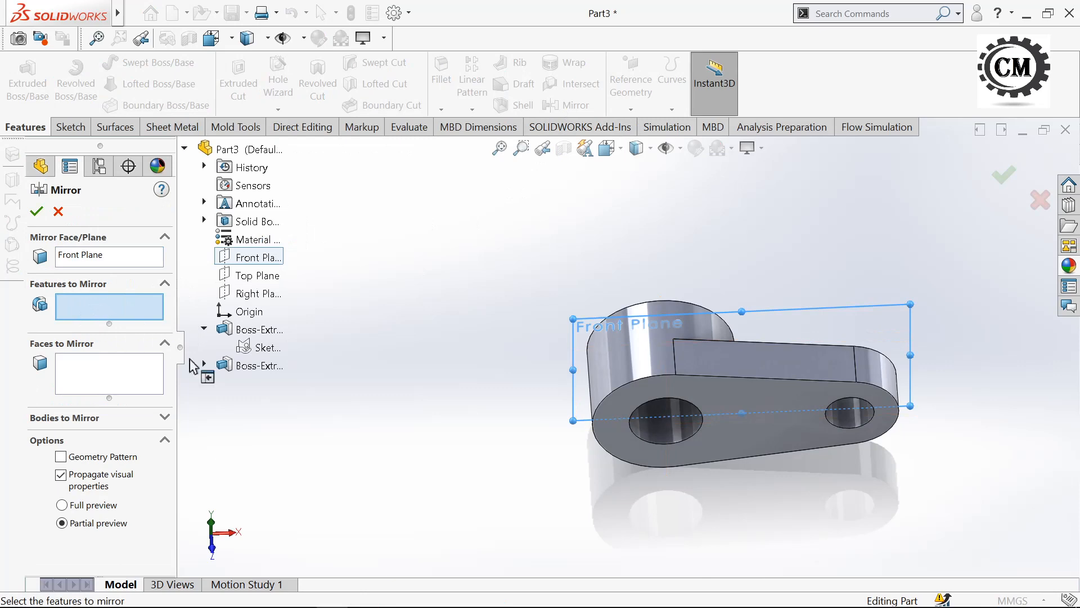
{"action": "left_click", "coordinate": [254, 366]}
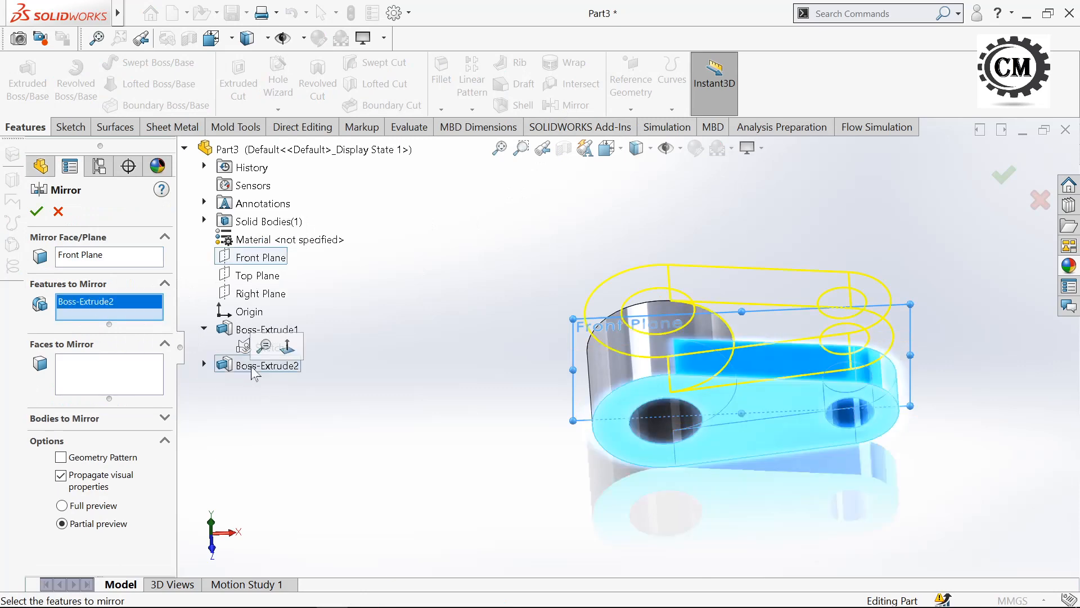
{"action": "left_click", "coordinate": [33, 213]}
{"action": "middle_click_drag", "start_coordinate": [446, 415], "coordinate": [429, 400]}
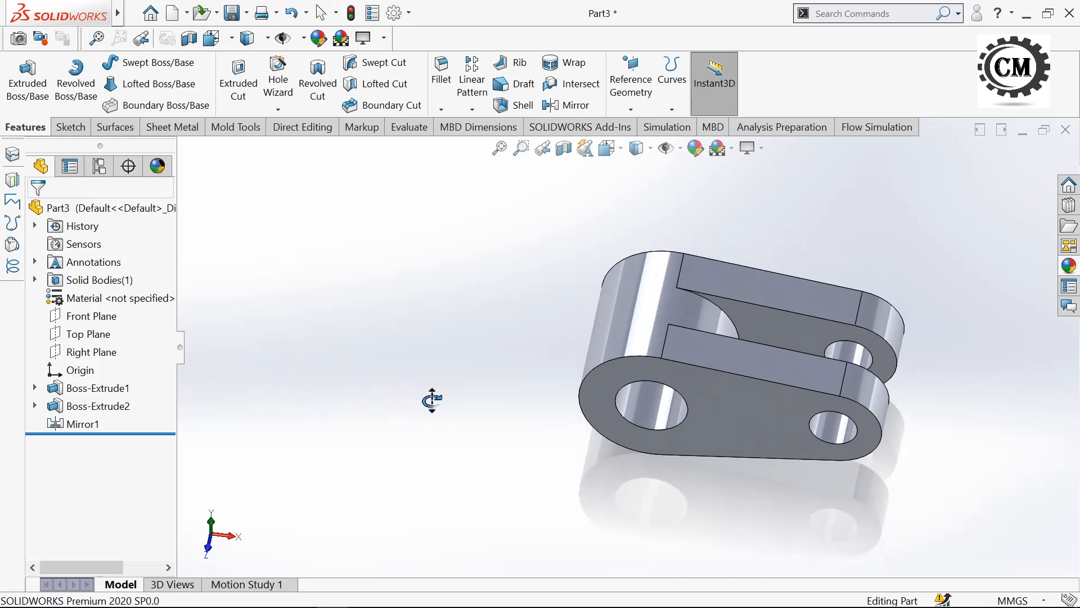
- Start a new sketch on the Top Plane and orient the view normal to it
{"action": "left_click", "coordinate": [70, 128]}
{"action": "left_click", "coordinate": [21, 75]}
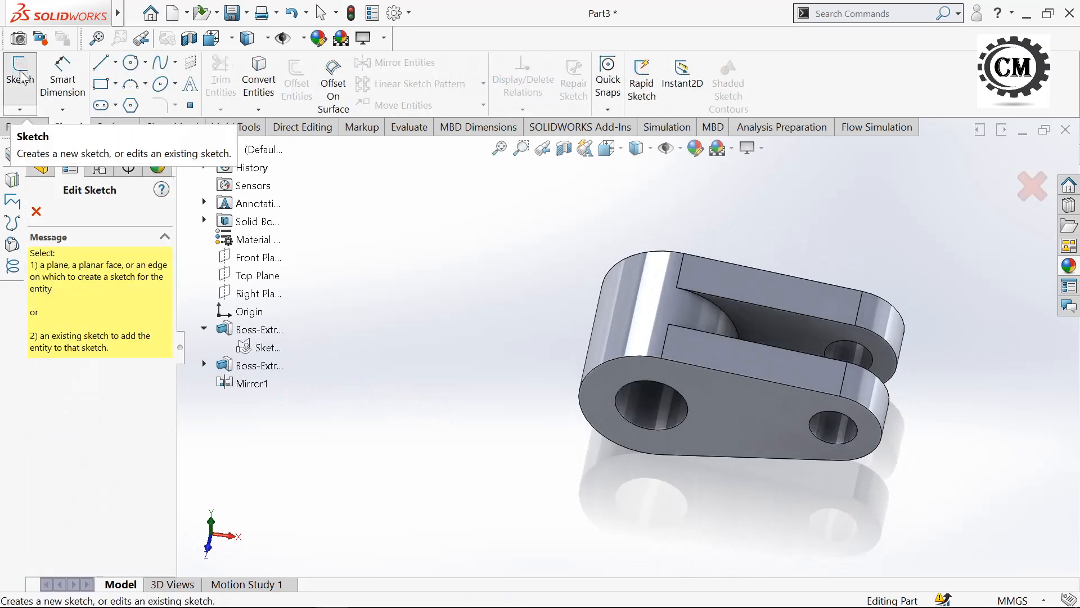
{"action": "left_click", "coordinate": [241, 272]}
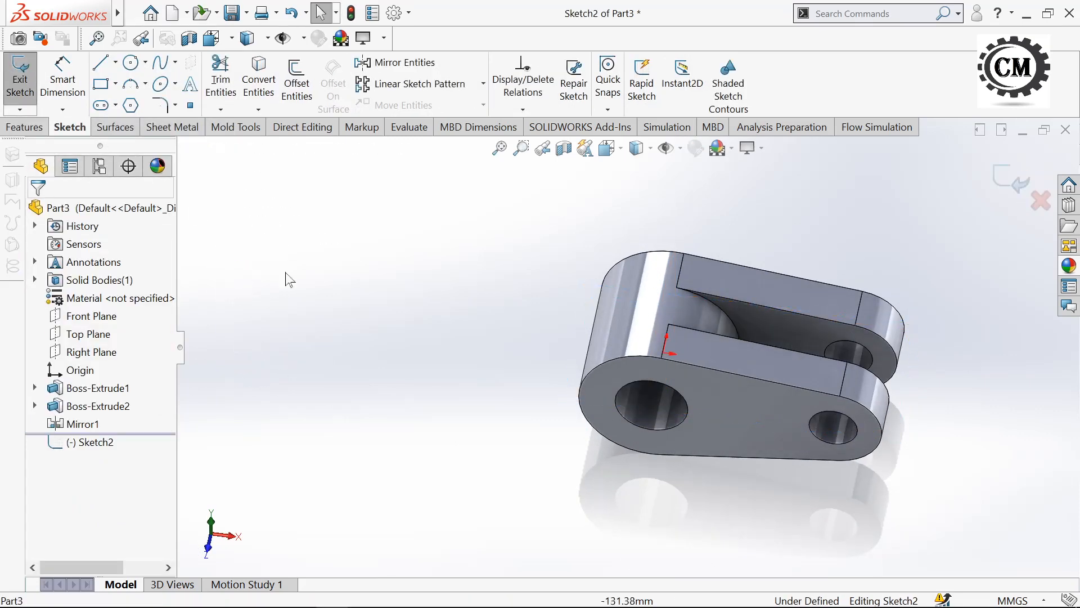
{"action": "left_click", "coordinate": [620, 150]}
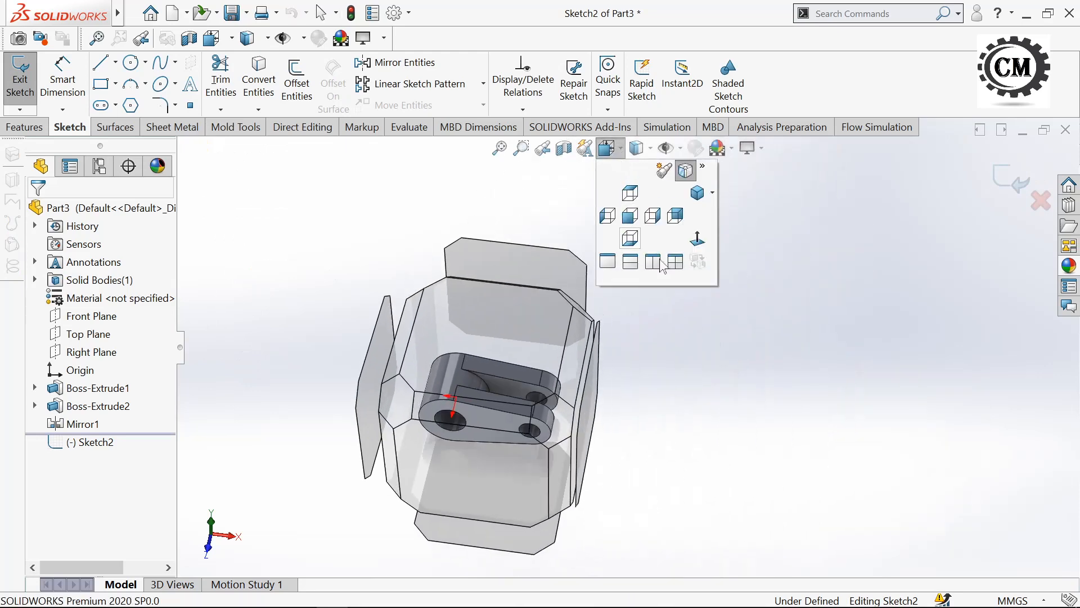
{"action": "left_click", "coordinate": [695, 241]}
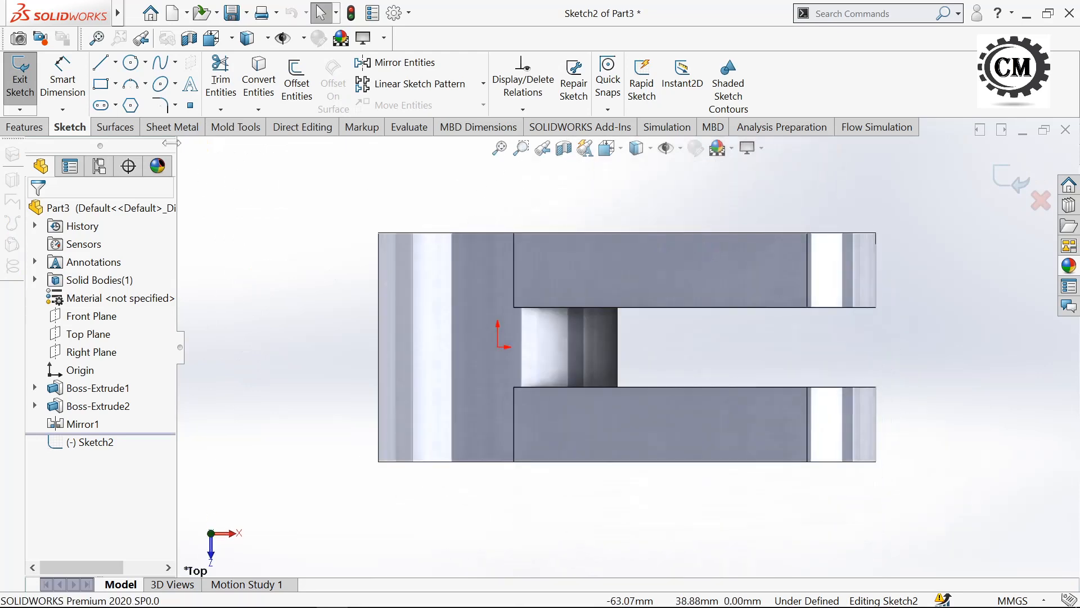
- Sketch a corner rectangle about 25 mm high across the gap between the arms, overlapping both arms and extending past their free ends
{"action": "left_click", "coordinate": [103, 86]}
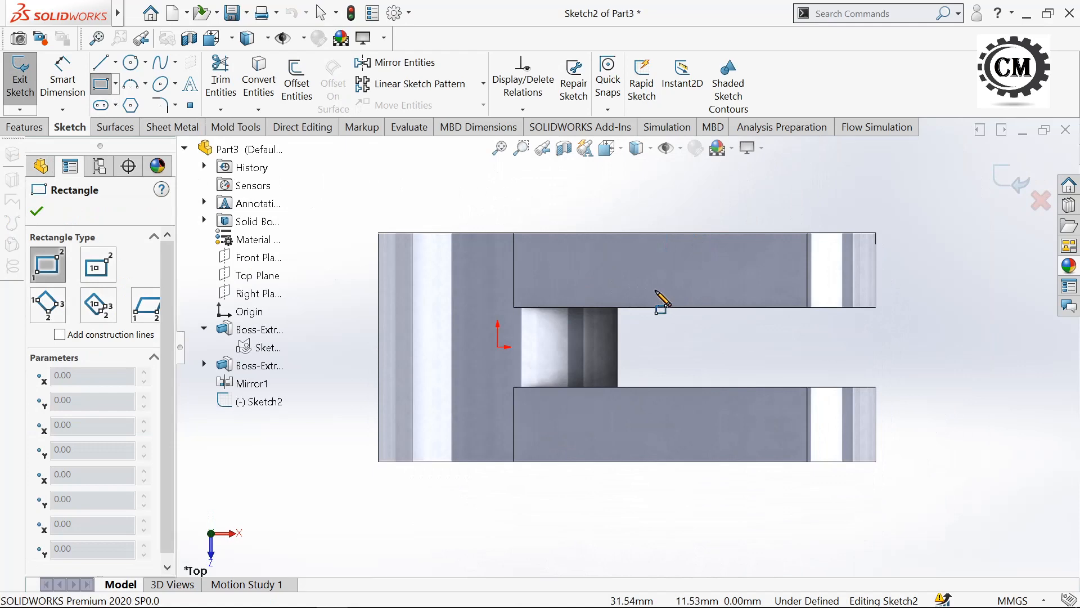
{"action": "mouse_move", "coordinate": [656, 290]}
{"action": "left_mouse_down"}
{"action": "mouse_move", "coordinate": [670, 419]}
{"action": "mouse_move", "coordinate": [956, 444]}
{"action": "mouse_move", "coordinate": [951, 414]}
{"action": "left_mouse_up"}
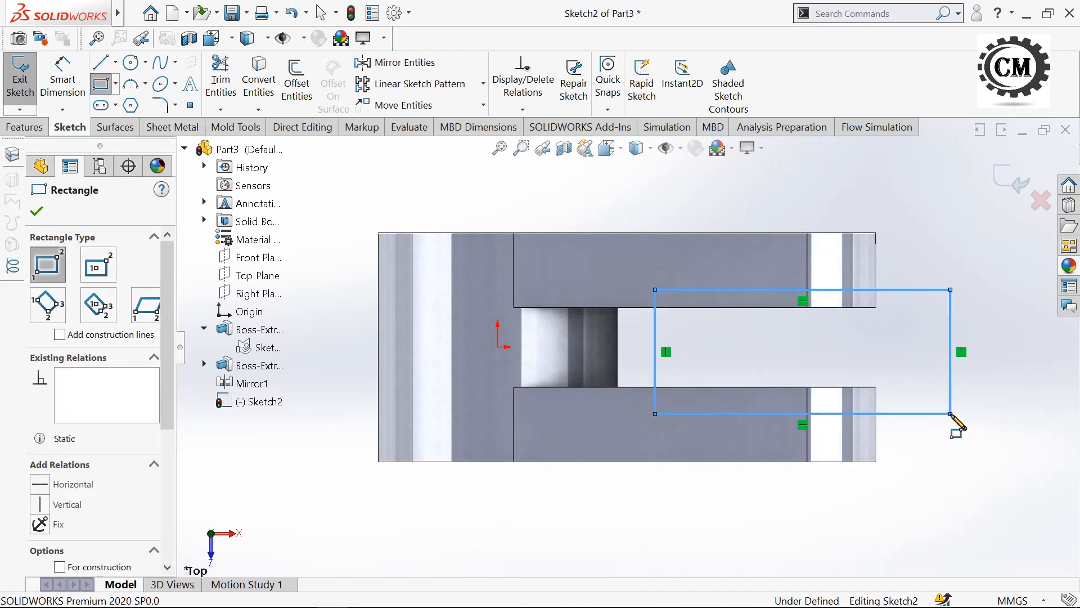
{"action": "left_click", "coordinate": [38, 212]}
- Dimension the rectangle's inner vertical edge 40 mm (24+16) from the free end of the upper arm
{"action": "left_click", "coordinate": [63, 84]}
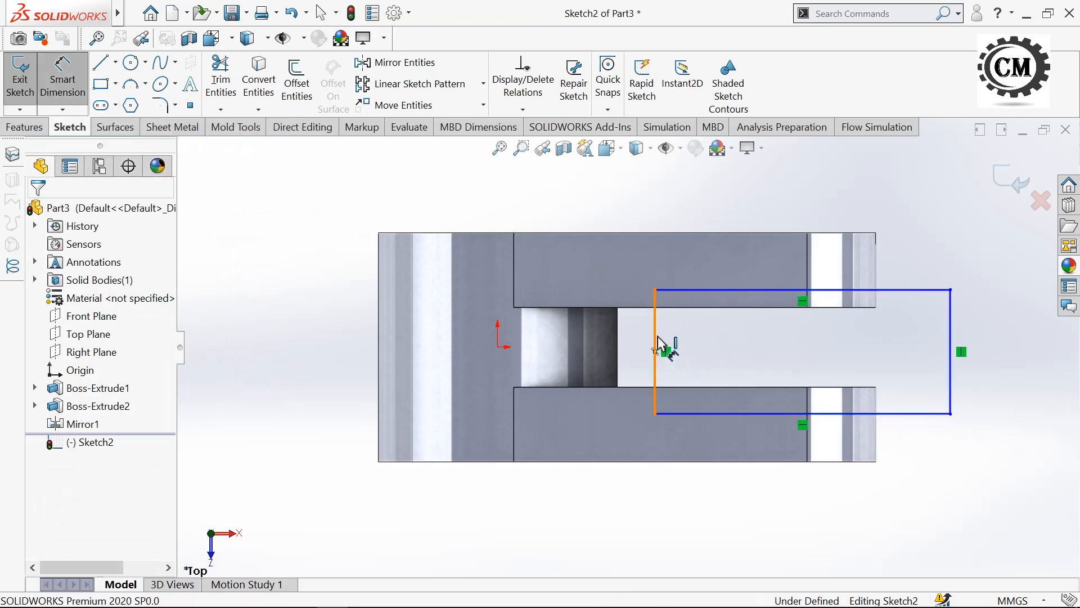
{"action": "left_click", "coordinate": [656, 344]}
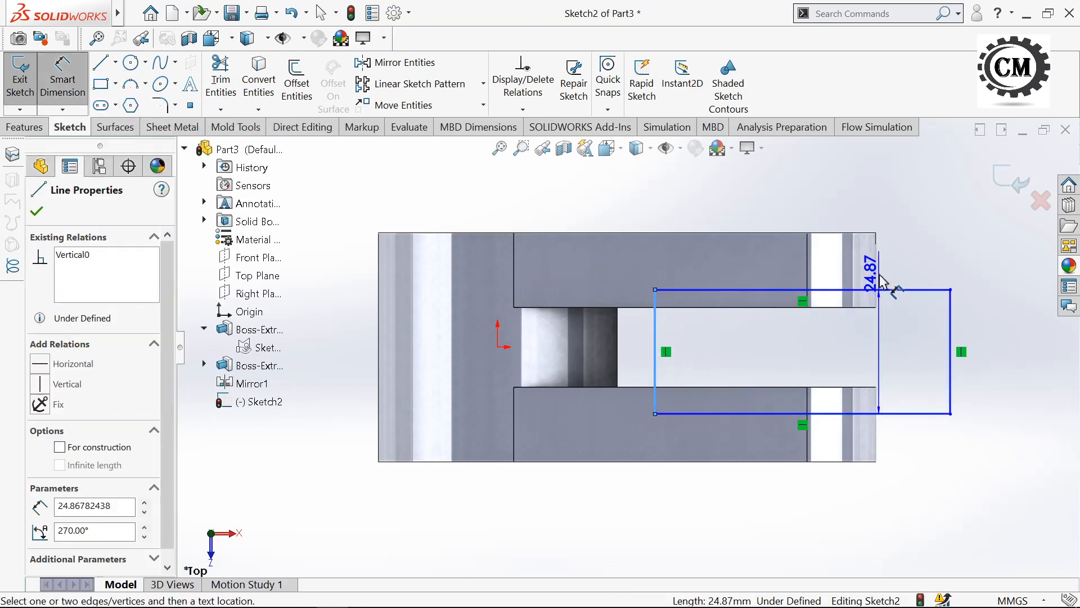
{"action": "left_click", "coordinate": [876, 269]}
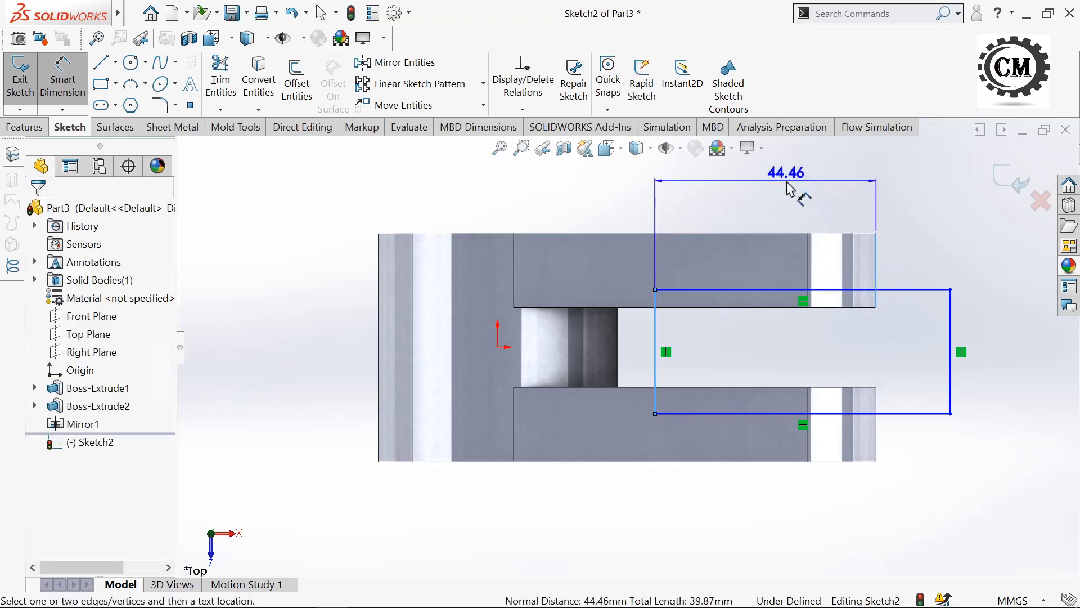
{"action": "left_click", "coordinate": [788, 204]}
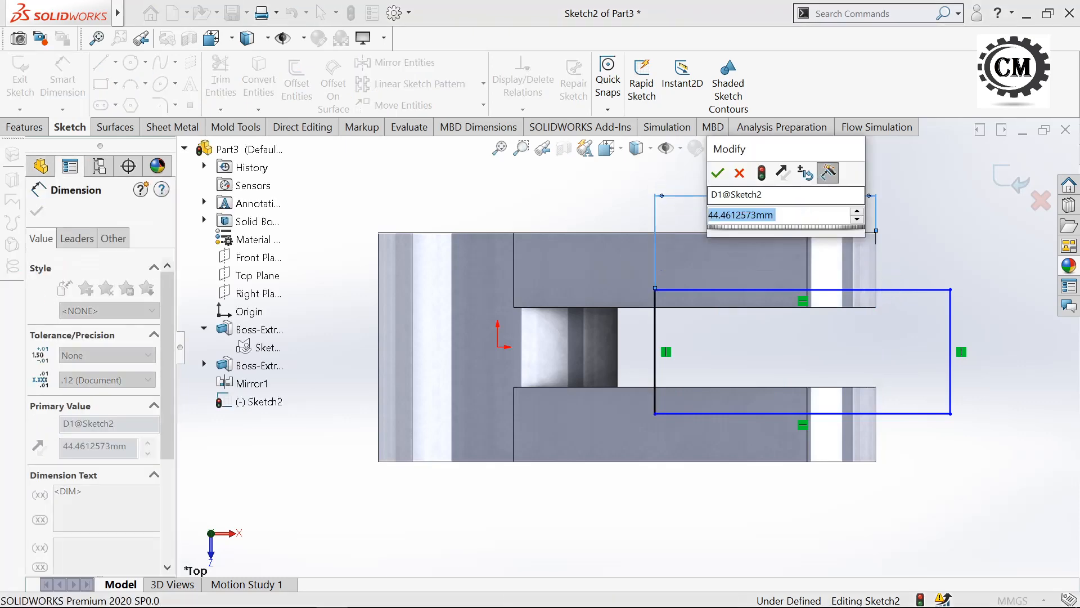
{"action": "type", "text": "s"}
{"action": "key", "text": "BackSpace"}
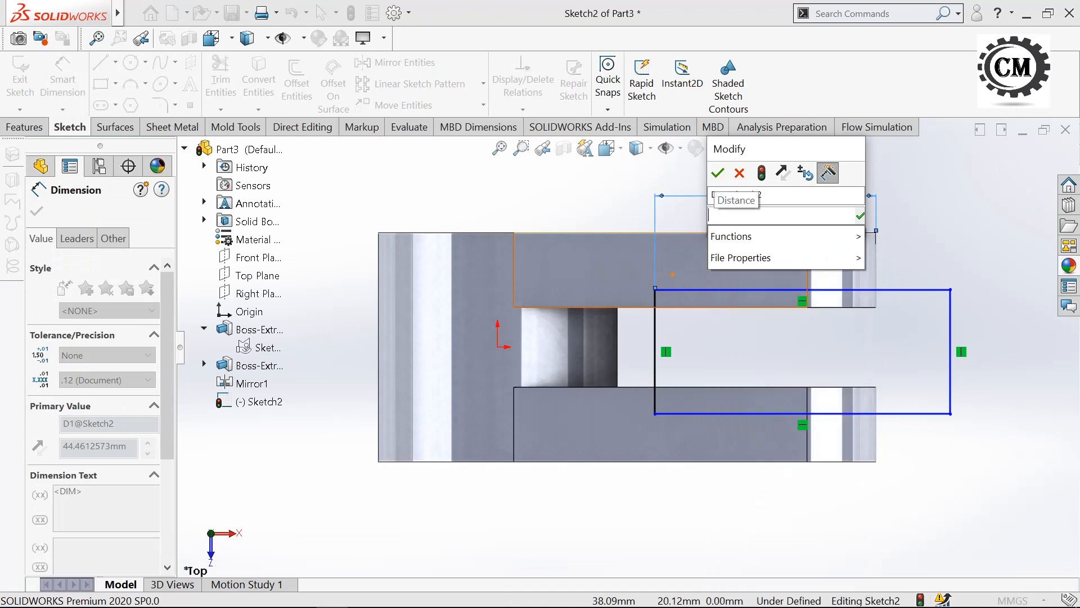
{"action": "type", "text": "24+16"}
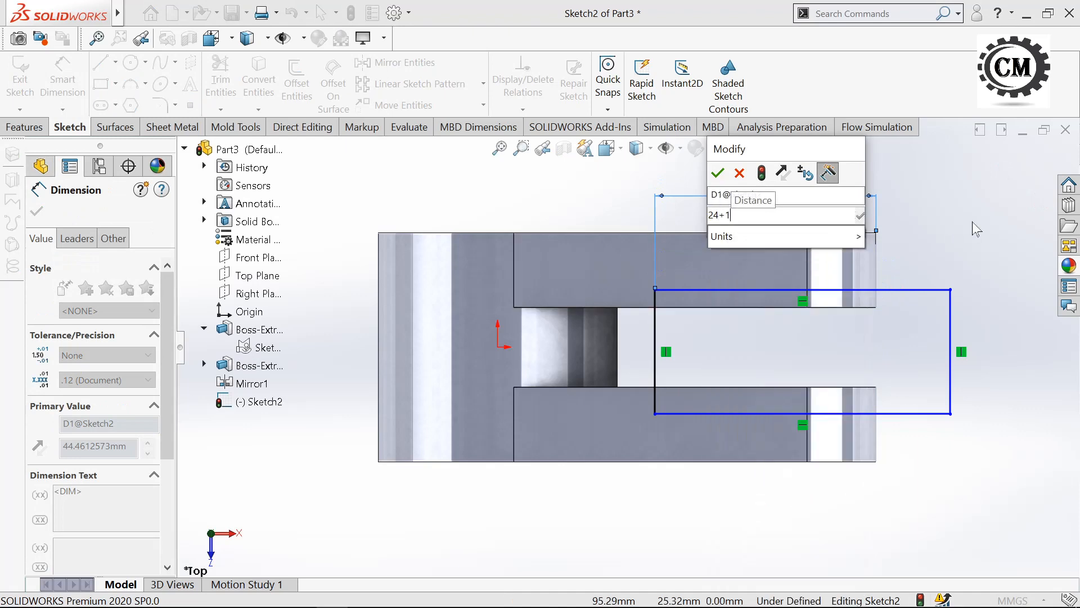
{"action": "left_click", "coordinate": [717, 174]}
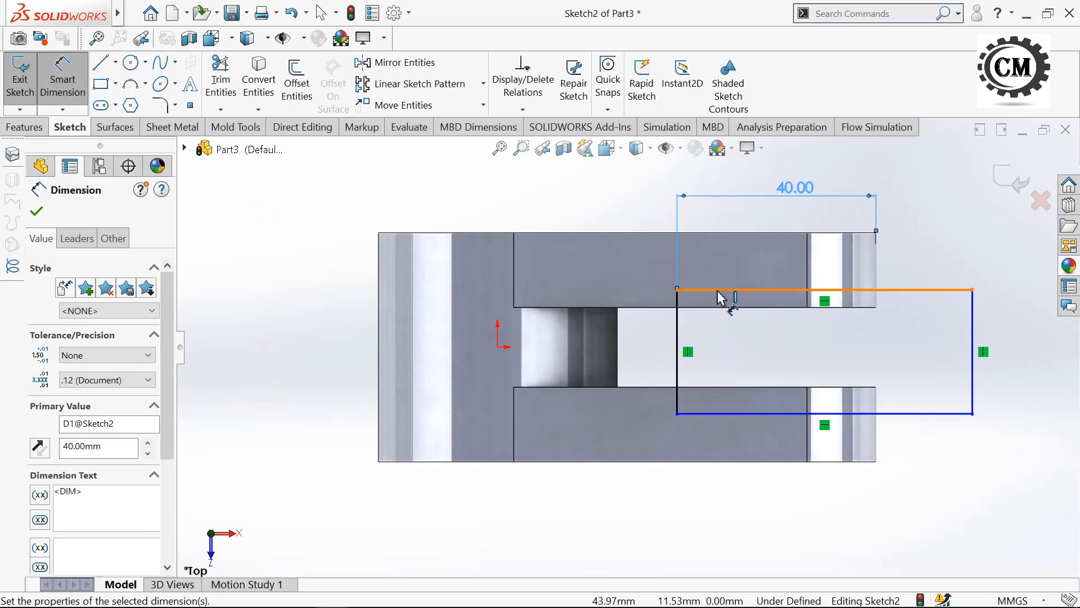
- Dimension the rectangle's upper edge 12 mm from the upper arm's outer edge
{"action": "left_click", "coordinate": [725, 290]}
{"action": "left_click", "coordinate": [729, 233]}
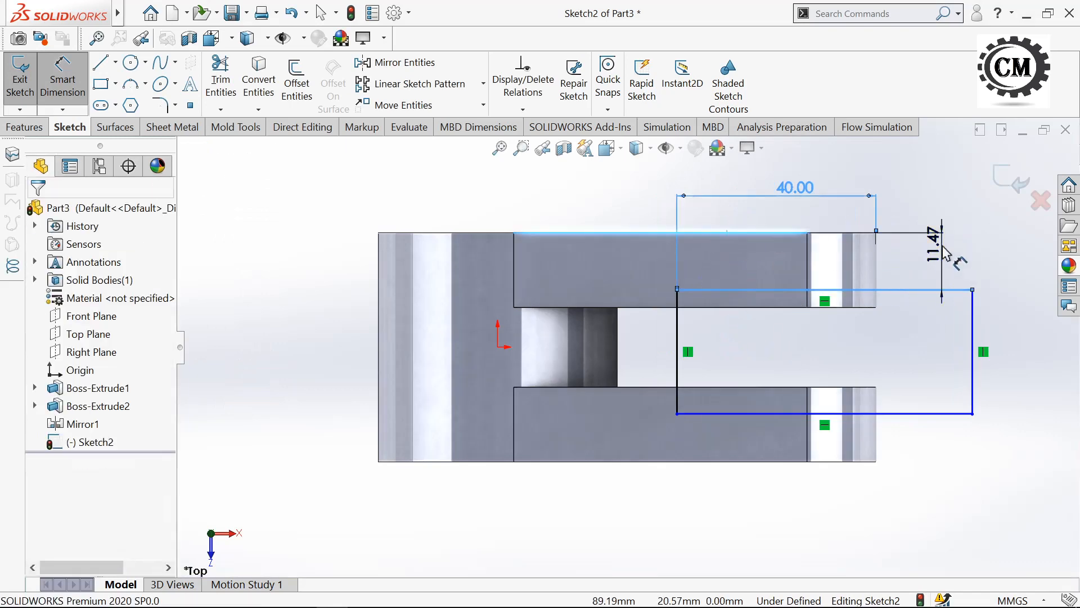
{"action": "left_click", "coordinate": [946, 253]}
{"action": "type", "text": "12"}
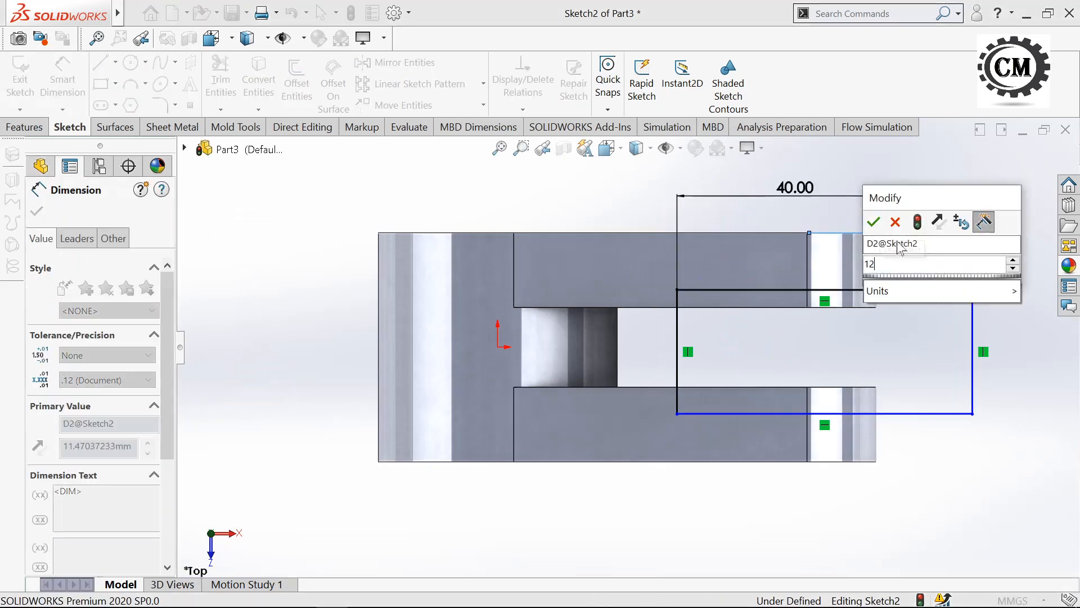
{"action": "left_click", "coordinate": [871, 224]}
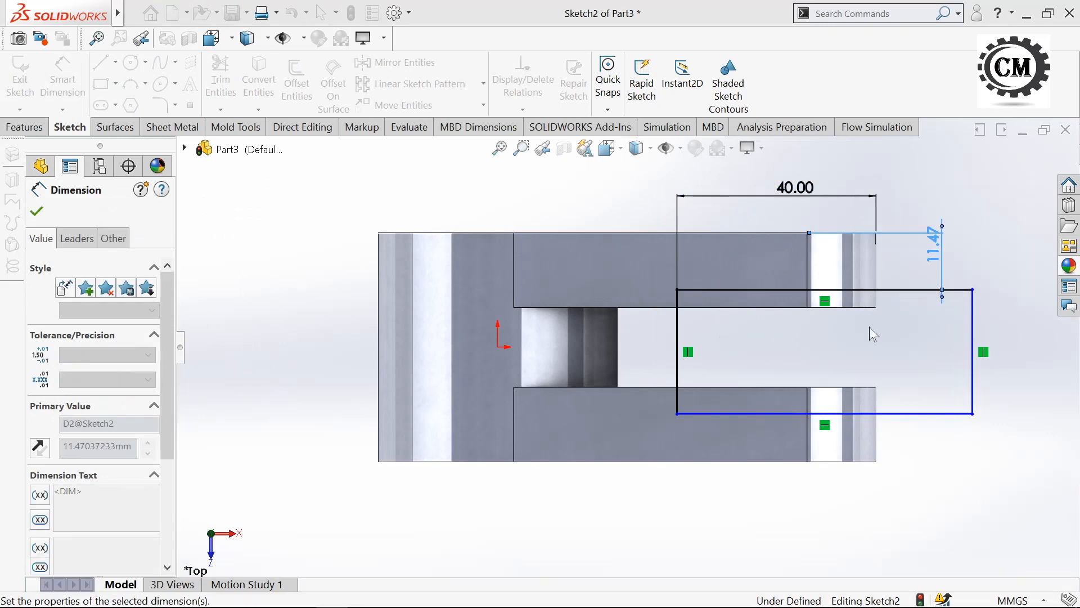
- Dimension the rectangle's lower edge 12 mm from the lower arm's outer edge and finish dimensioning
{"action": "left_click", "coordinate": [734, 414]}
{"action": "left_click", "coordinate": [738, 461]}
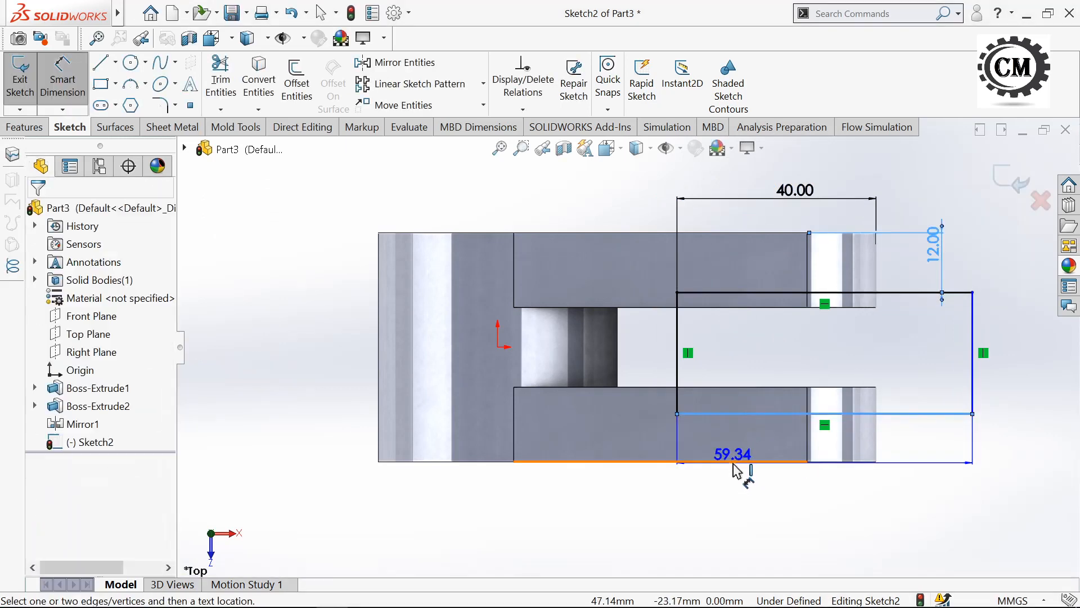
{"action": "left_click", "coordinate": [967, 478]}
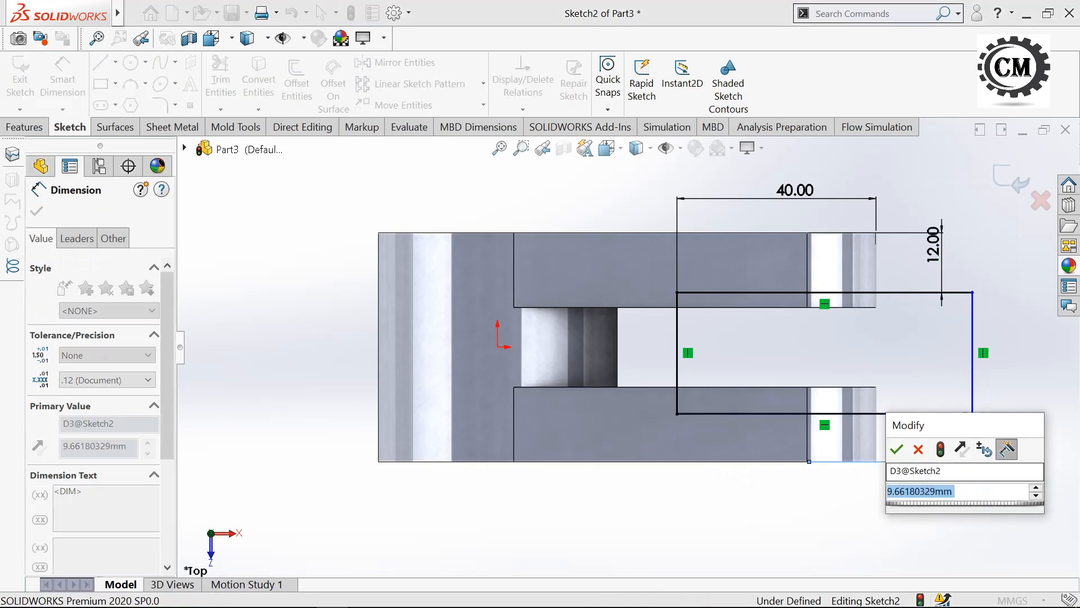
{"action": "type", "text": "12"}
{"action": "left_click", "coordinate": [898, 450]}
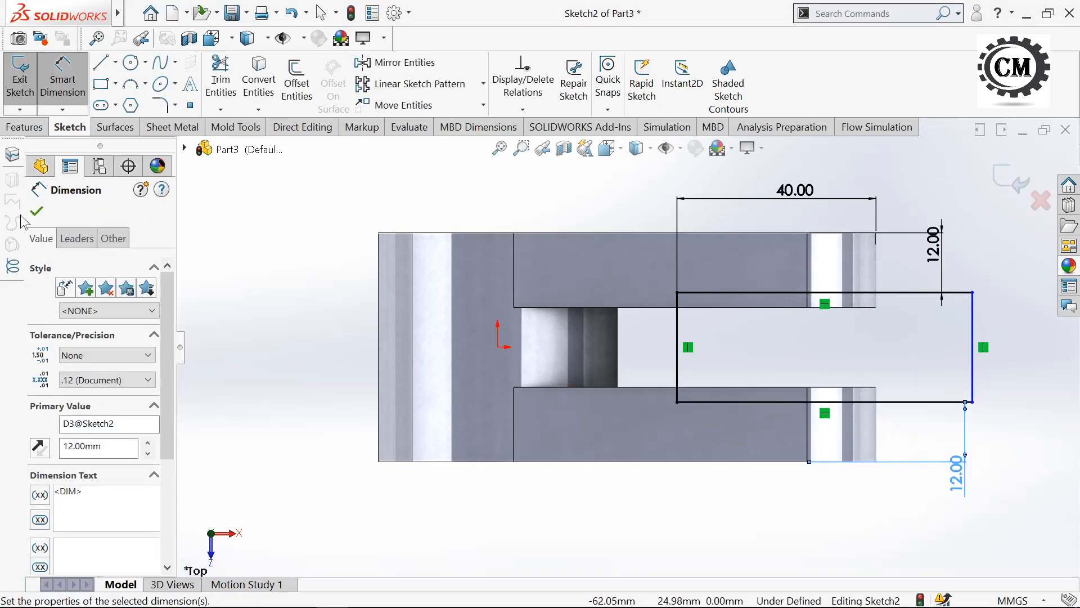
{"action": "left_click", "coordinate": [37, 211]}
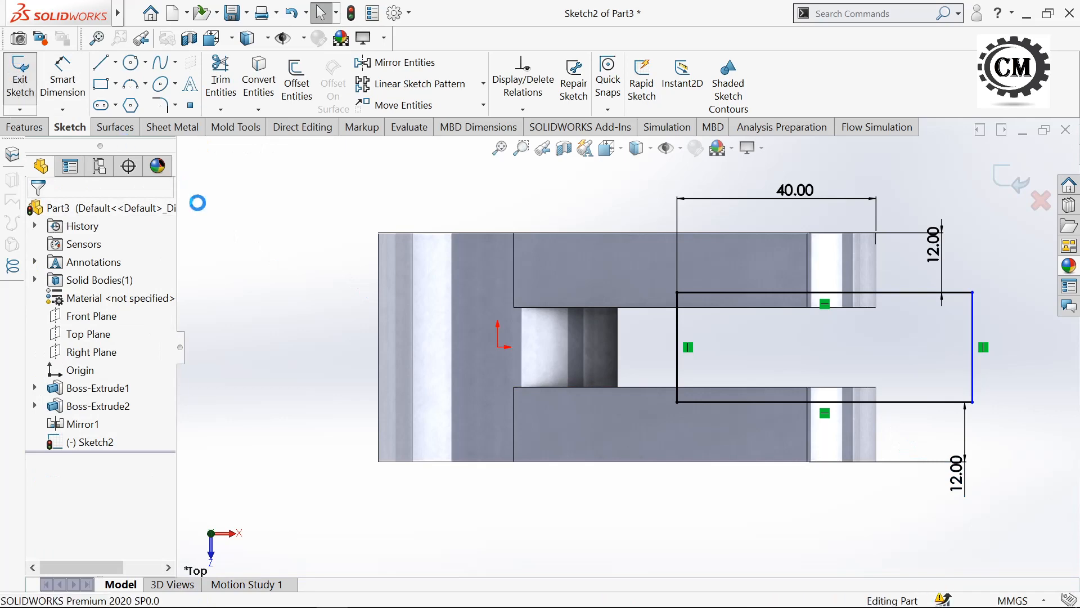
- Exit the rectangle sketch and extrude-cut it Through All - Both to widen the gap between the arms
{"action": "left_click", "coordinate": [20, 76]}
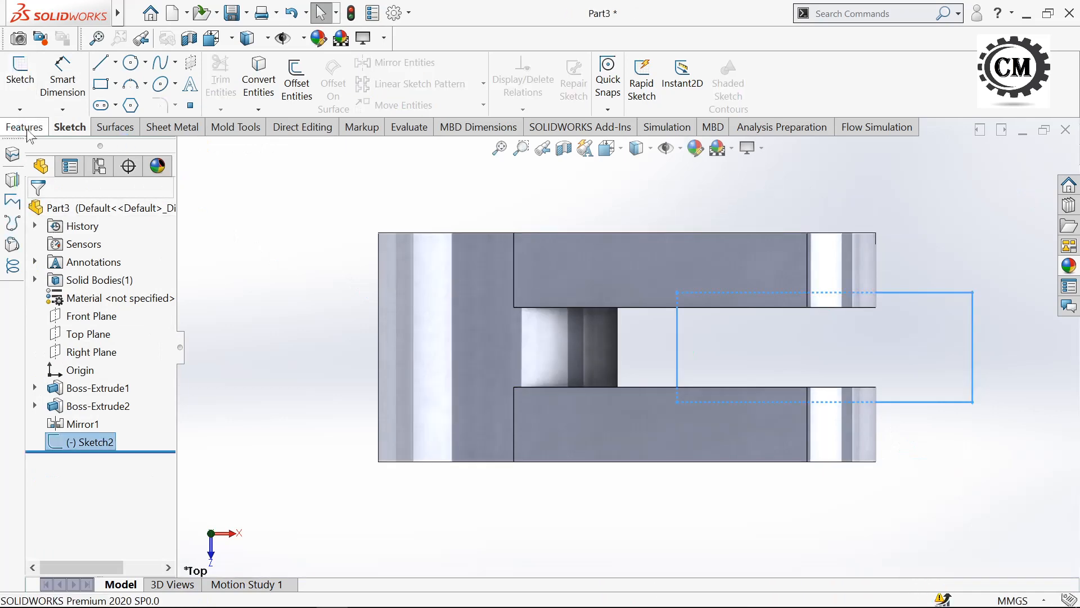
{"action": "left_click", "coordinate": [25, 128]}
{"action": "left_click", "coordinate": [239, 82]}
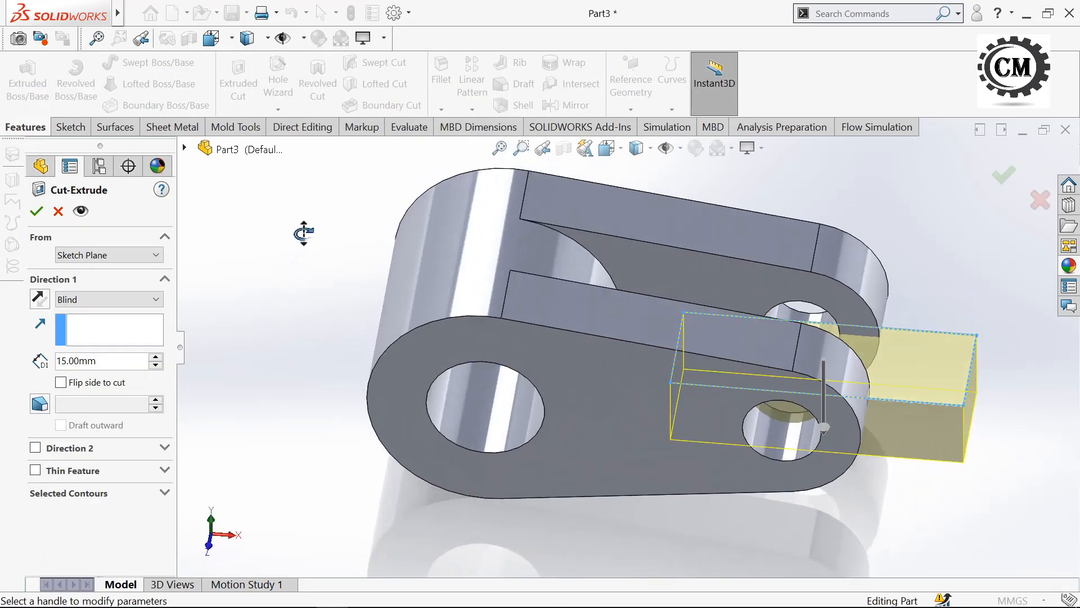
{"action": "left_click", "coordinate": [85, 299]}
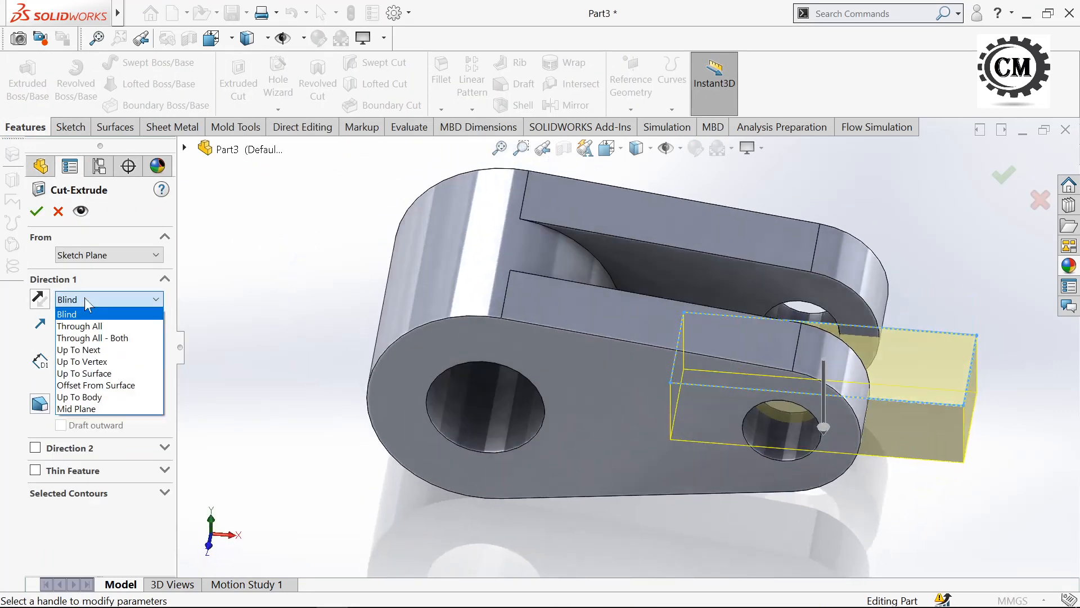
{"action": "left_click", "coordinate": [93, 337]}
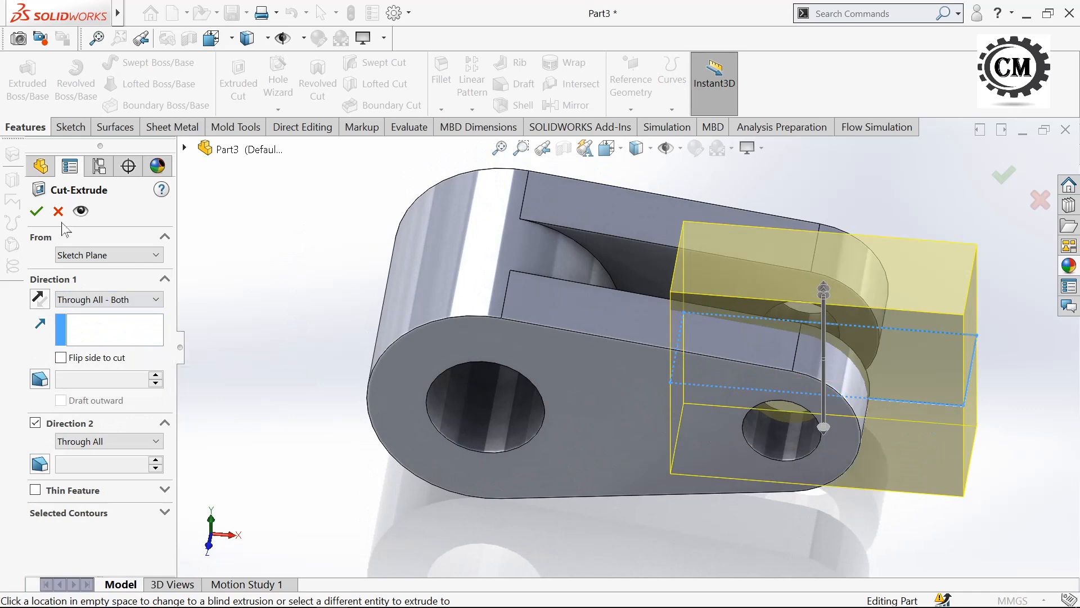
{"action": "left_click", "coordinate": [37, 211]}
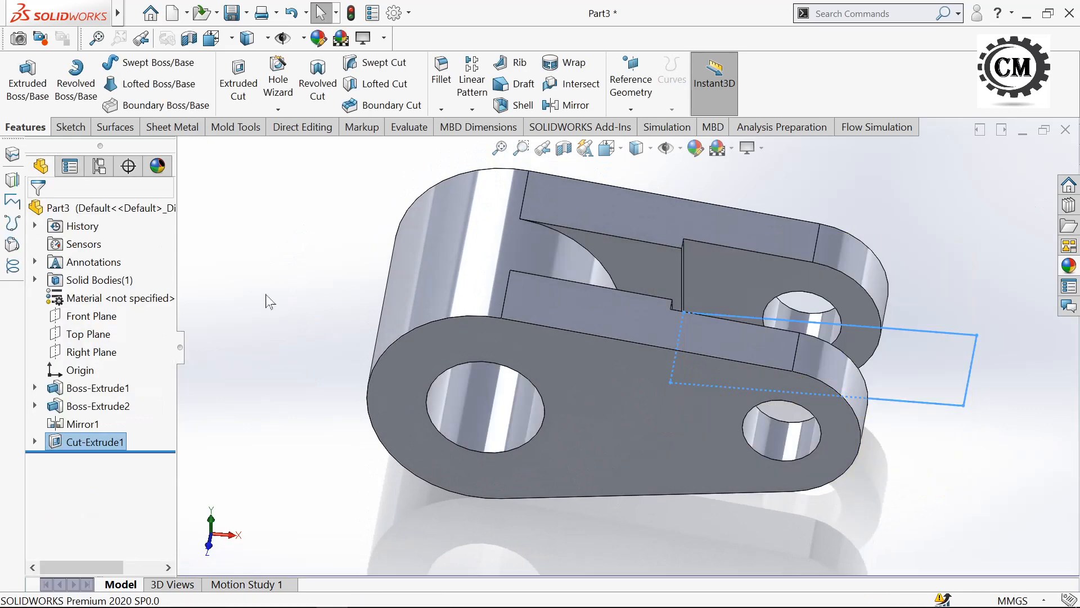
- Start another sketch on the Top Plane for the next feature and orient the view normal to it
{"action": "middle_click_drag", "start_coordinate": [256, 291], "coordinate": [292, 265]}
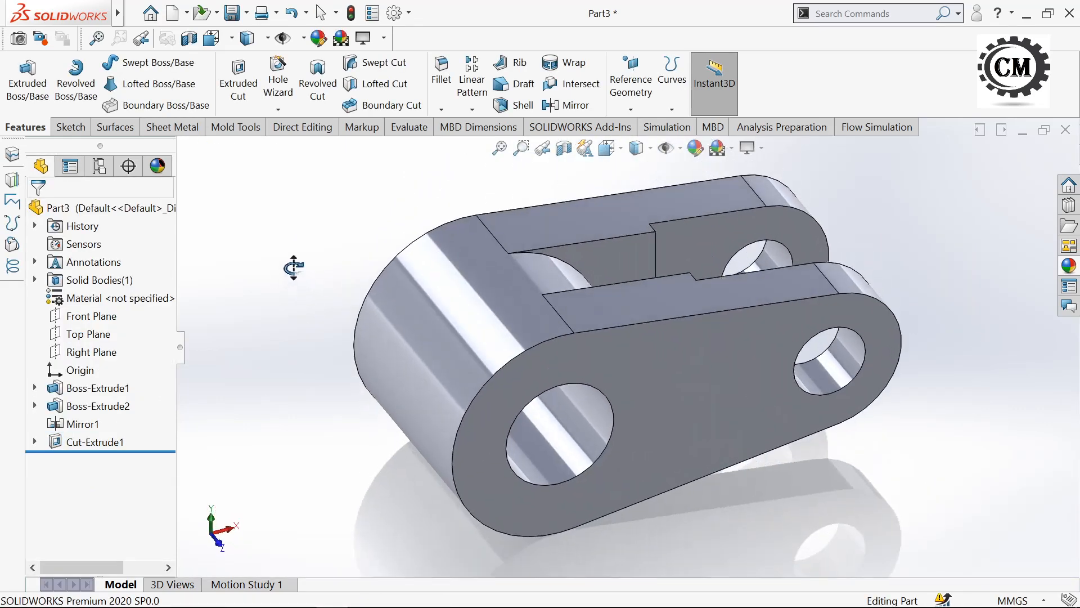
{"action": "left_click", "coordinate": [70, 128]}
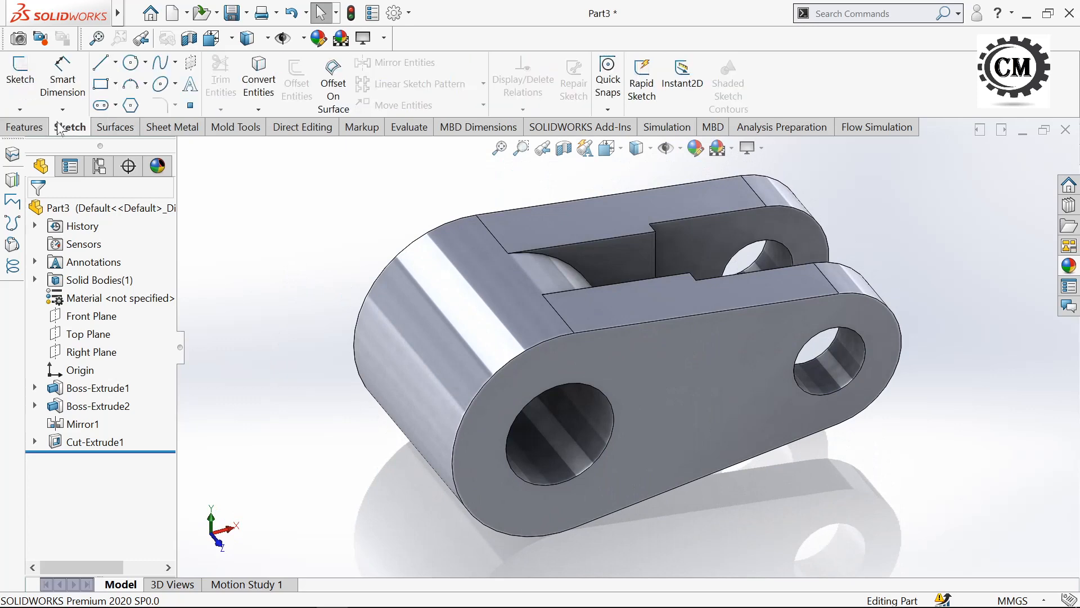
{"action": "left_click", "coordinate": [19, 70]}
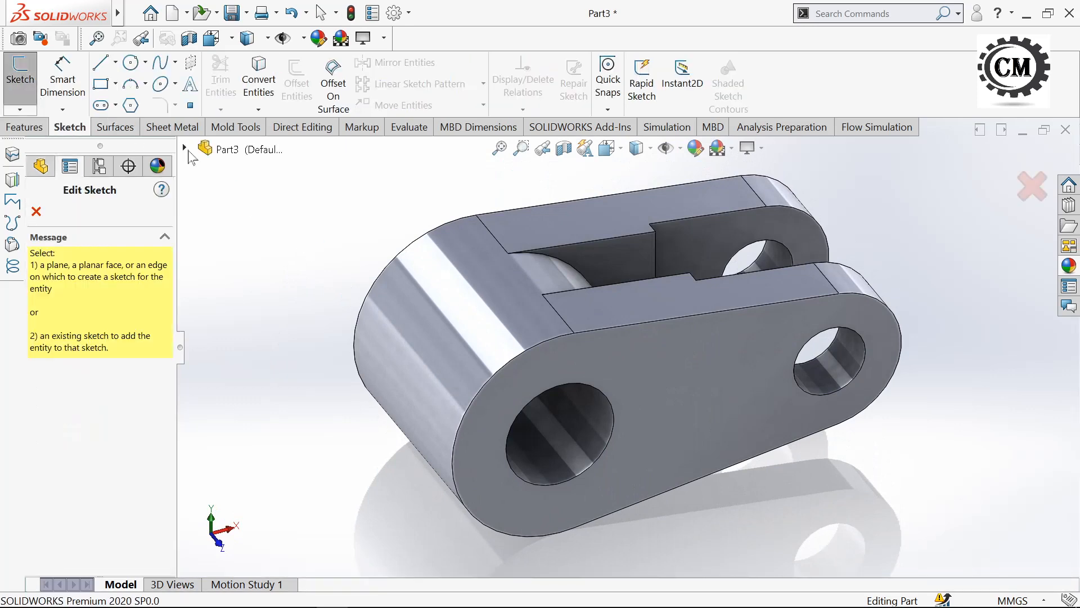
{"action": "left_click", "coordinate": [205, 150]}
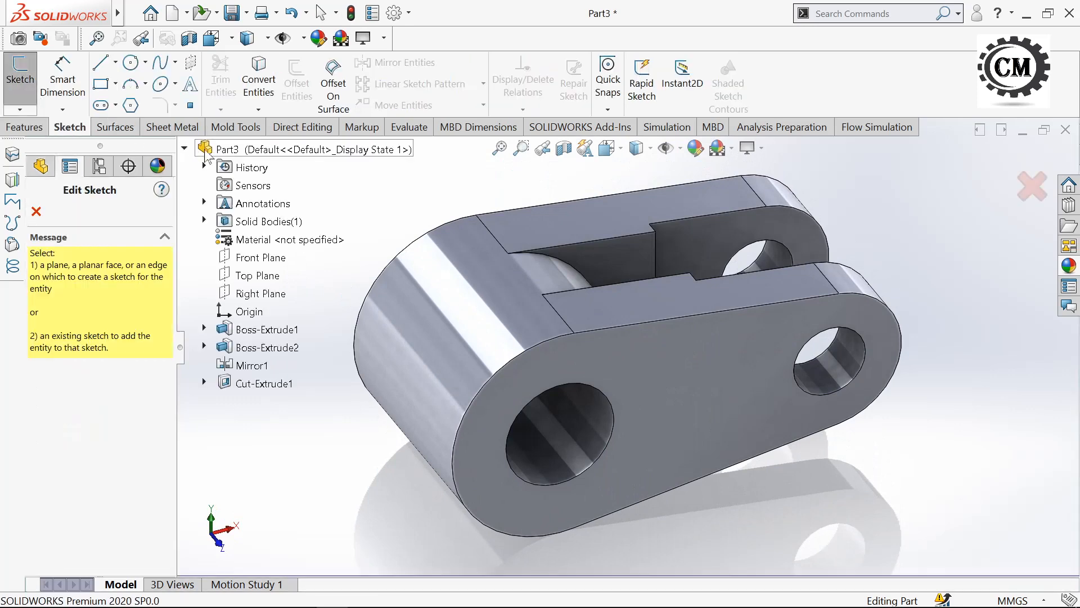
{"action": "left_click", "coordinate": [246, 276]}
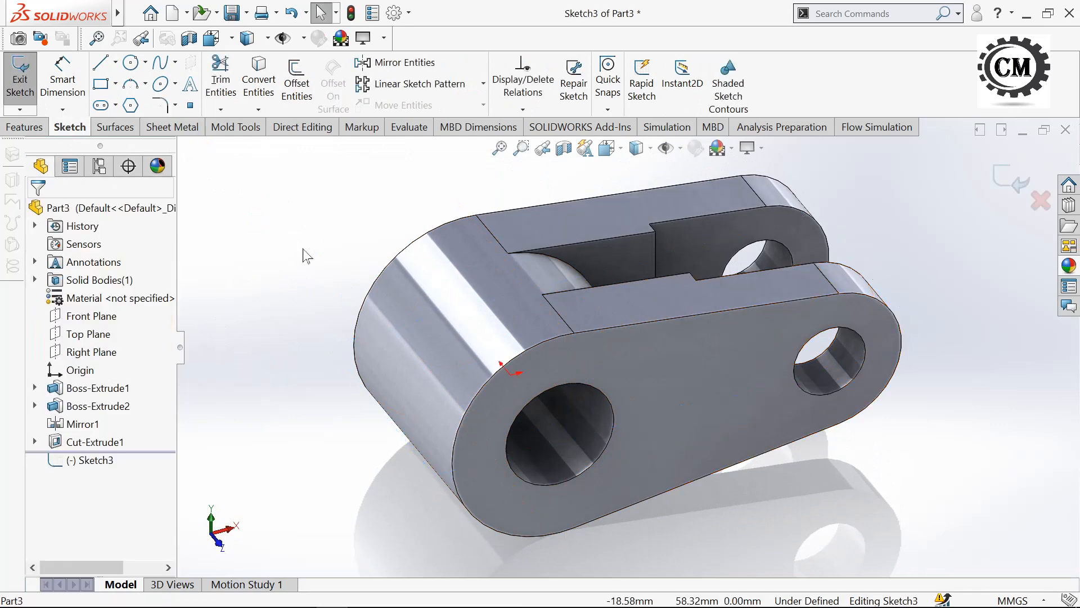
{"action": "left_click", "coordinate": [622, 148]}
{"action": "left_click", "coordinate": [700, 237]}
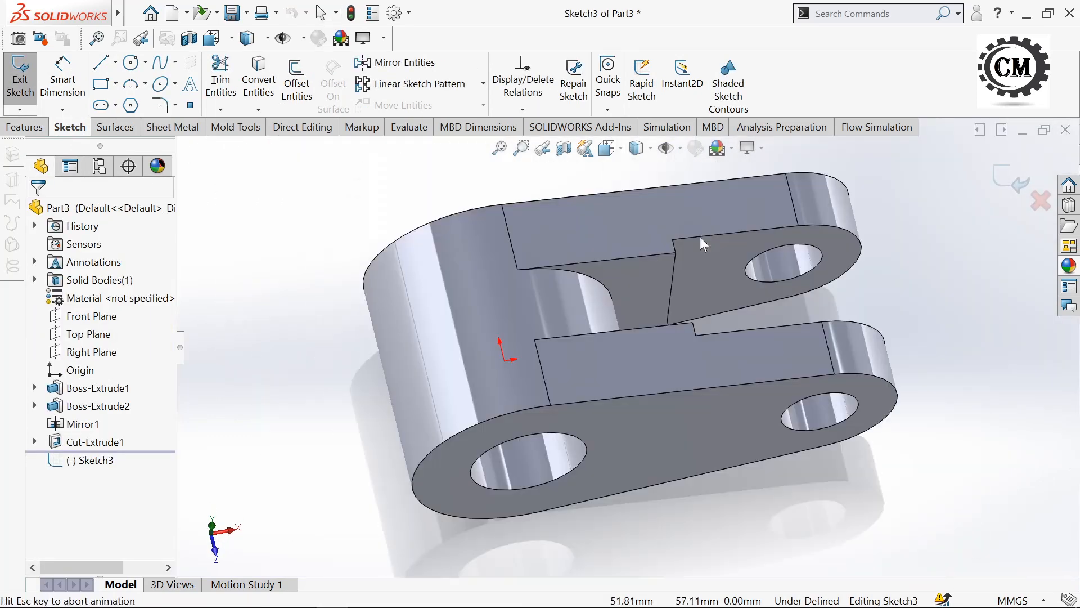
- Sketch two concentric circles, about 16 mm and 9 mm in diameter, level with the origin and about 55 mm beyond the link's closed end
{"action": "left_click", "coordinate": [131, 63]}
{"action": "middle_click_drag", "start_coordinate": [349, 385], "coordinate": [499, 393], "text": "ctrl"}
{"action": "left_click", "coordinate": [407, 356]}
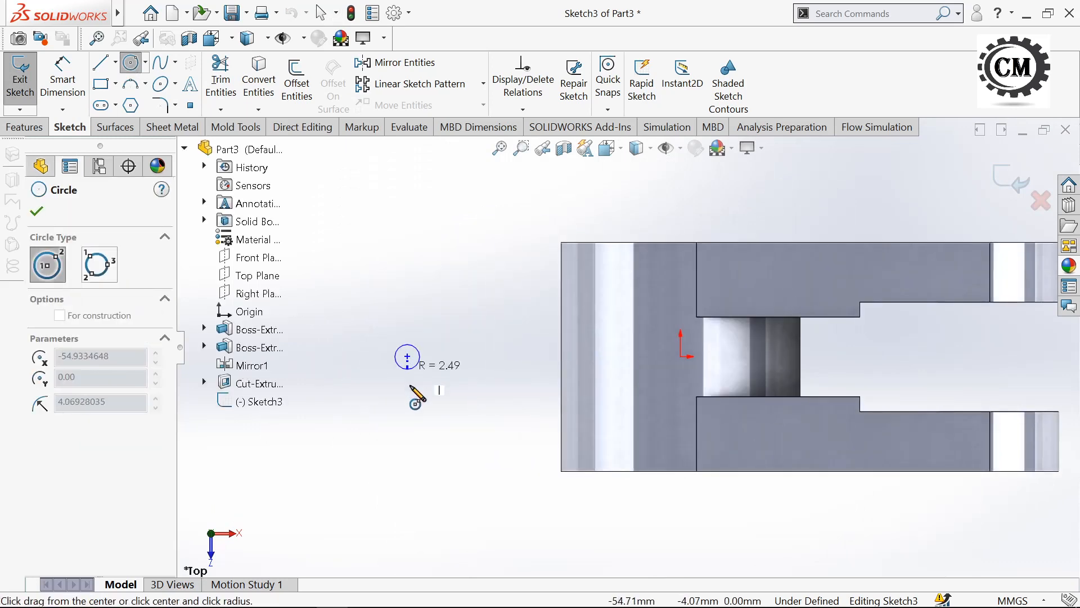
{"action": "left_click", "coordinate": [409, 397]}
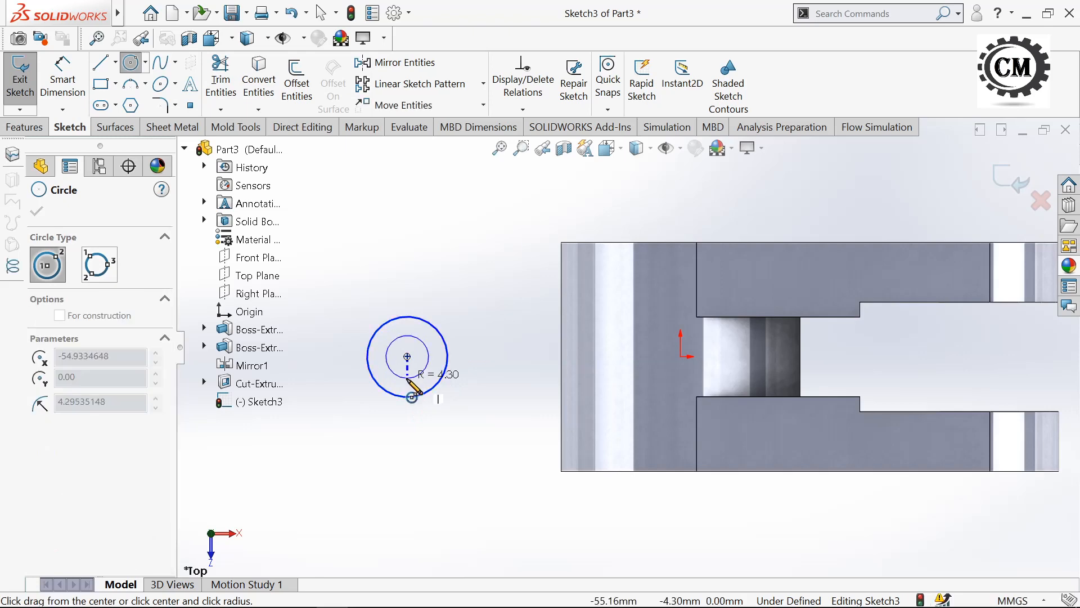
{"action": "left_click", "coordinate": [406, 378]}
{"action": "left_click", "coordinate": [37, 213]}
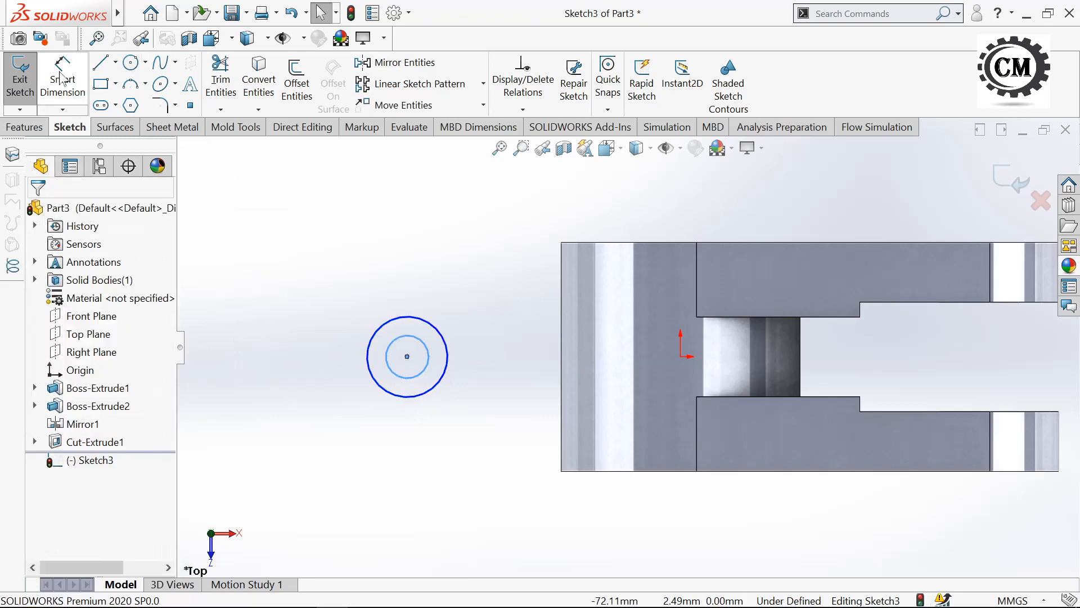
- Dimension the outer circle's diameter to 24 mm and the inner circle's diameter to 12 mm
{"action": "left_click", "coordinate": [63, 79]}
{"action": "left_click", "coordinate": [392, 323]}
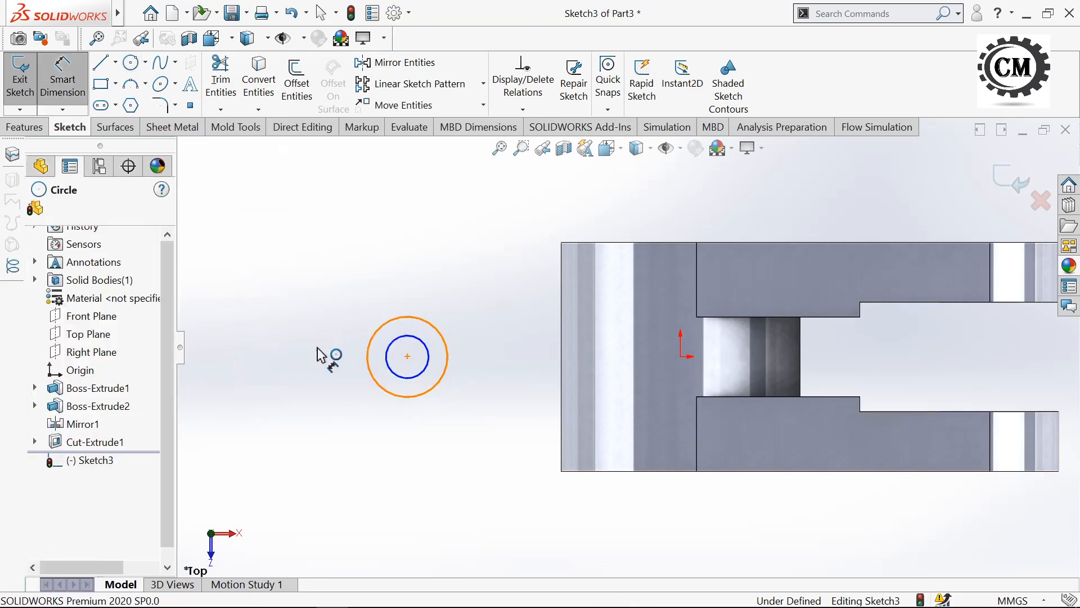
{"action": "left_click", "coordinate": [339, 365]}
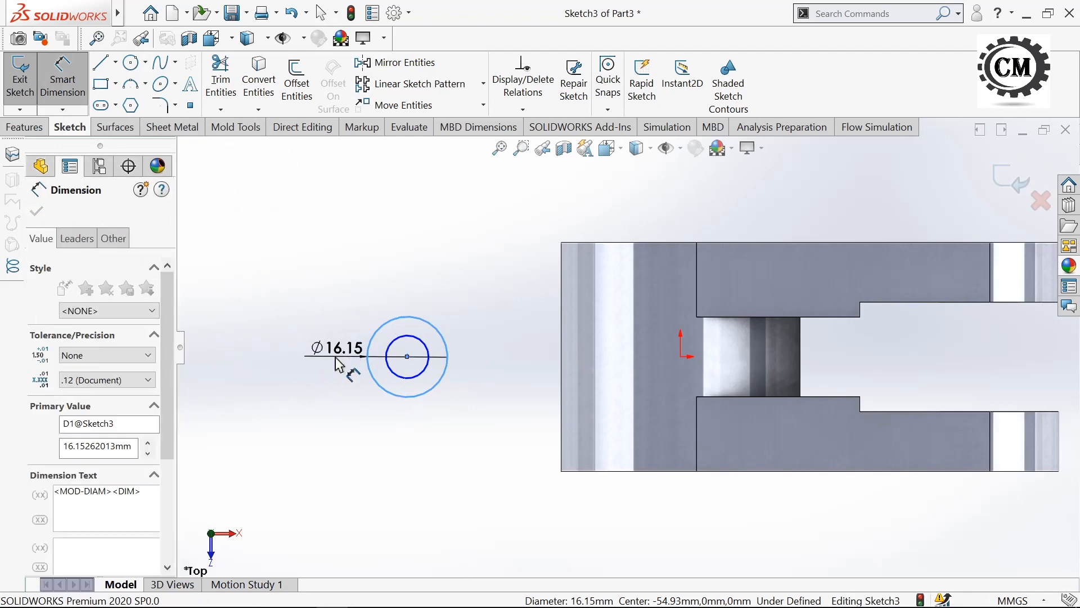
{"action": "type", "text": "24"}
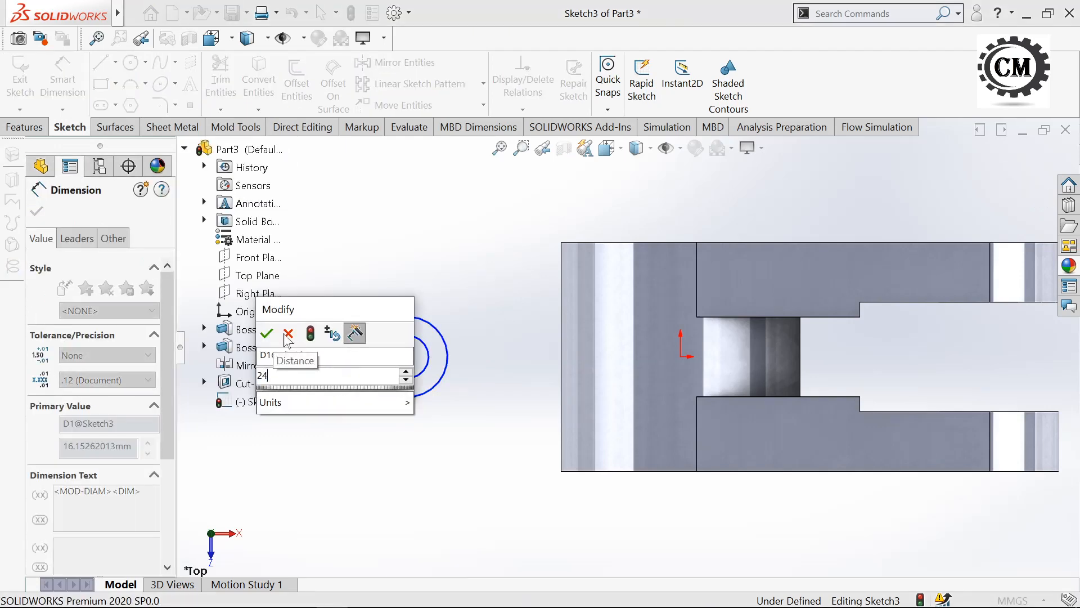
{"action": "left_click", "coordinate": [267, 333]}
{"action": "left_click", "coordinate": [414, 377]}
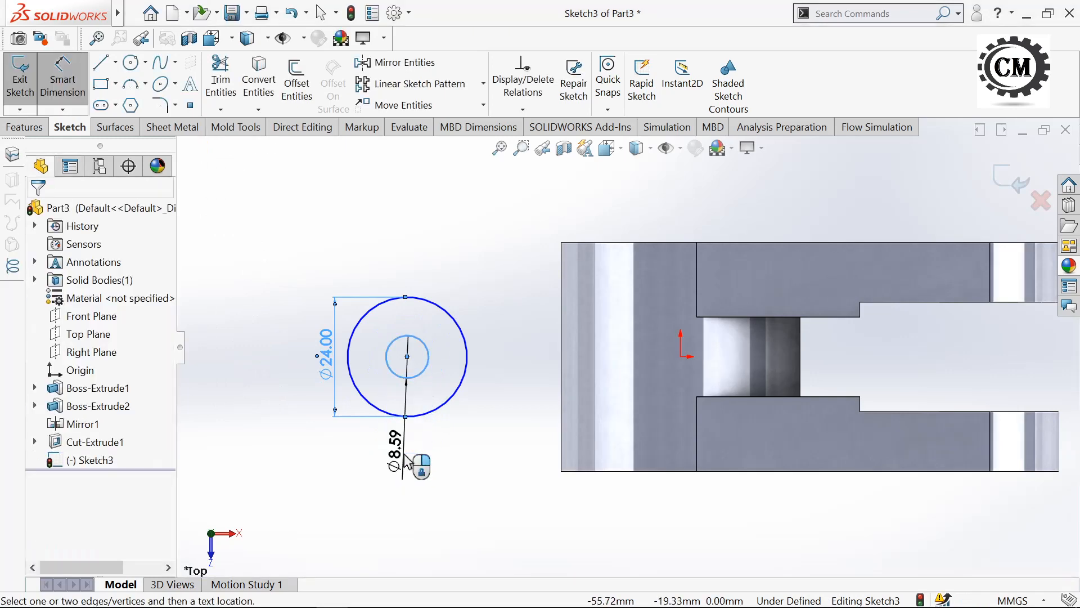
{"action": "left_click", "coordinate": [407, 460]}
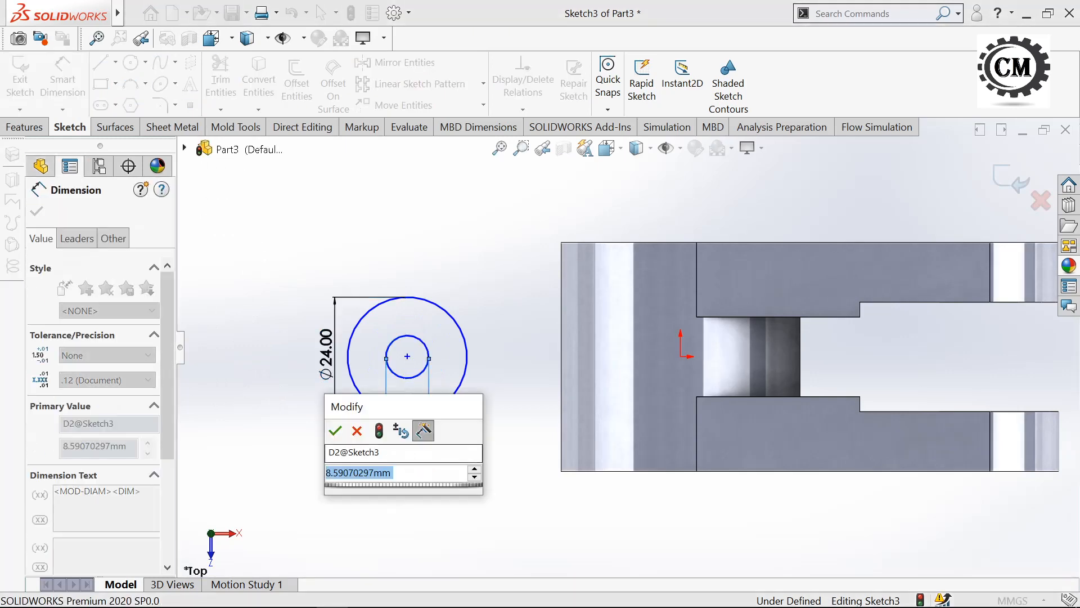
{"action": "left_click", "coordinate": [335, 431]}
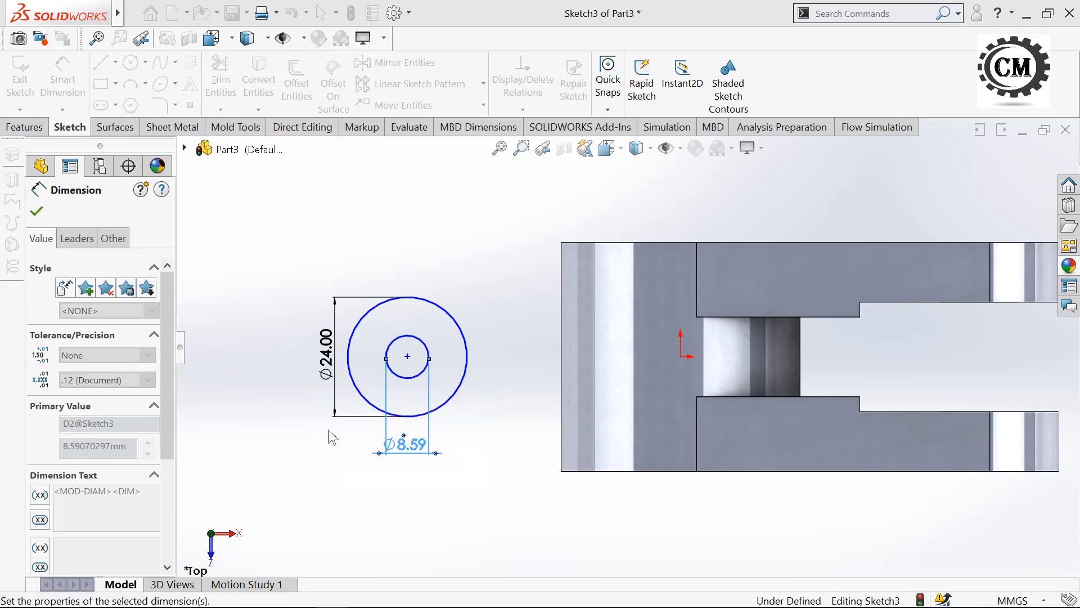
- Dimension the distance between the concentric circles' centre and the origin to 60 mm
{"action": "left_click", "coordinate": [408, 356]}
{"action": "left_click", "coordinate": [681, 356]}
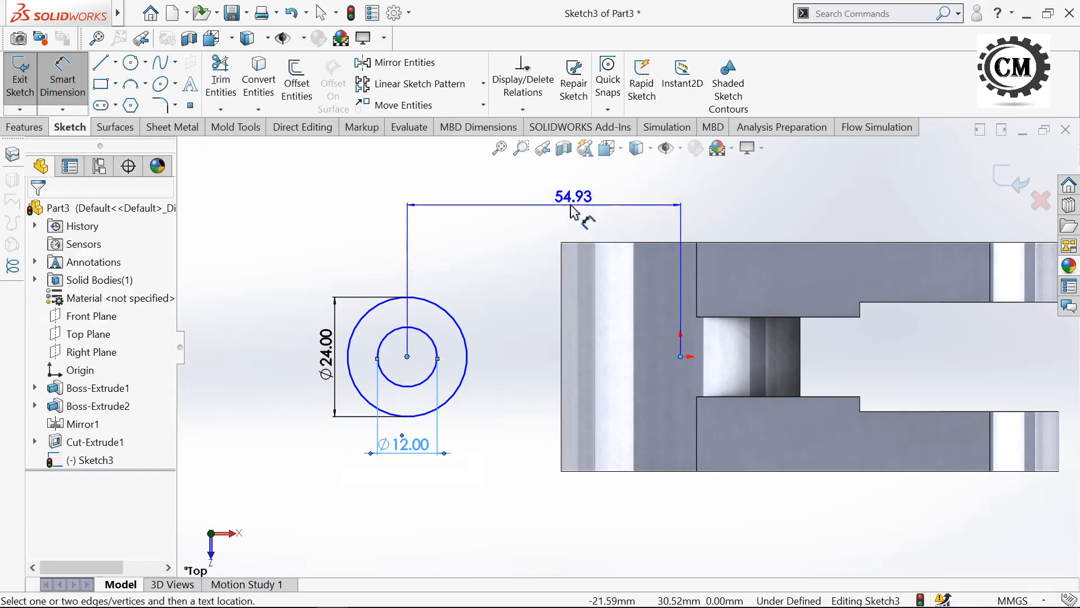
{"action": "left_click", "coordinate": [563, 212]}
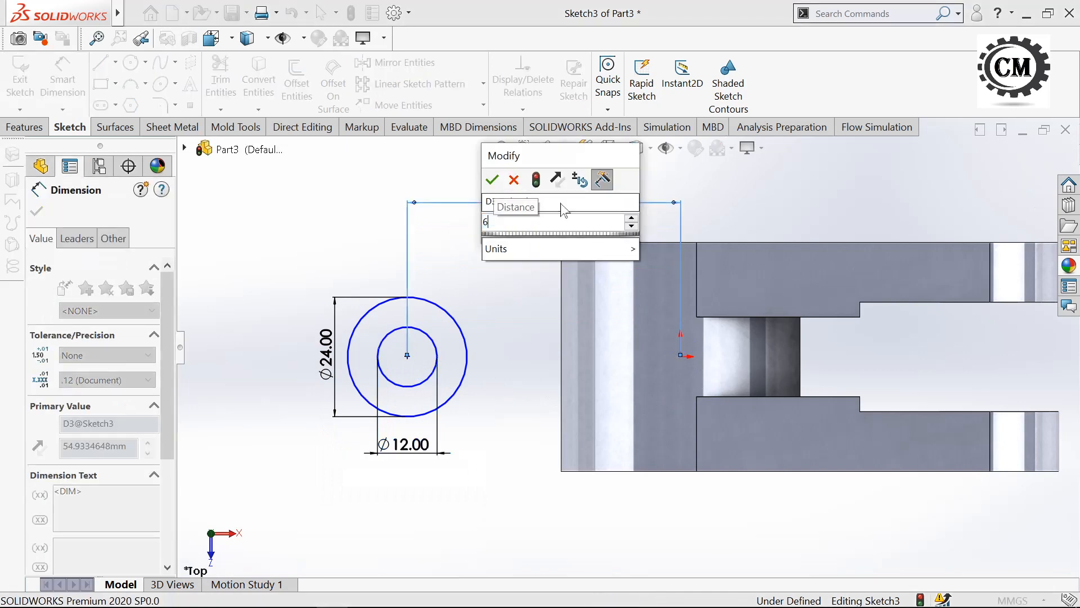
{"action": "type", "text": "60"}
{"action": "left_click", "coordinate": [492, 182]}
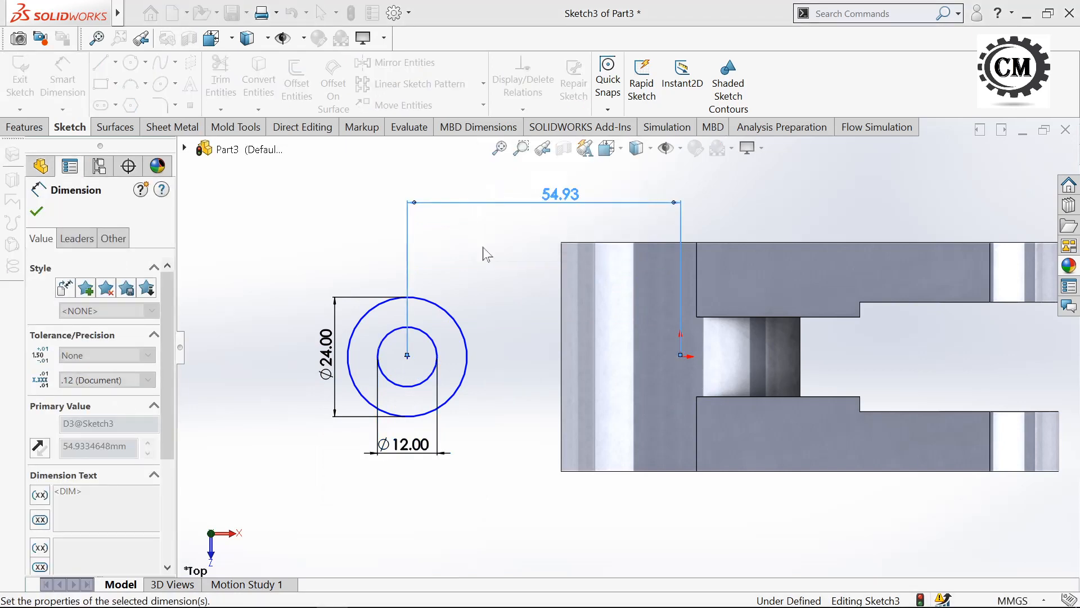
{"action": "key", "text": "Escape"}
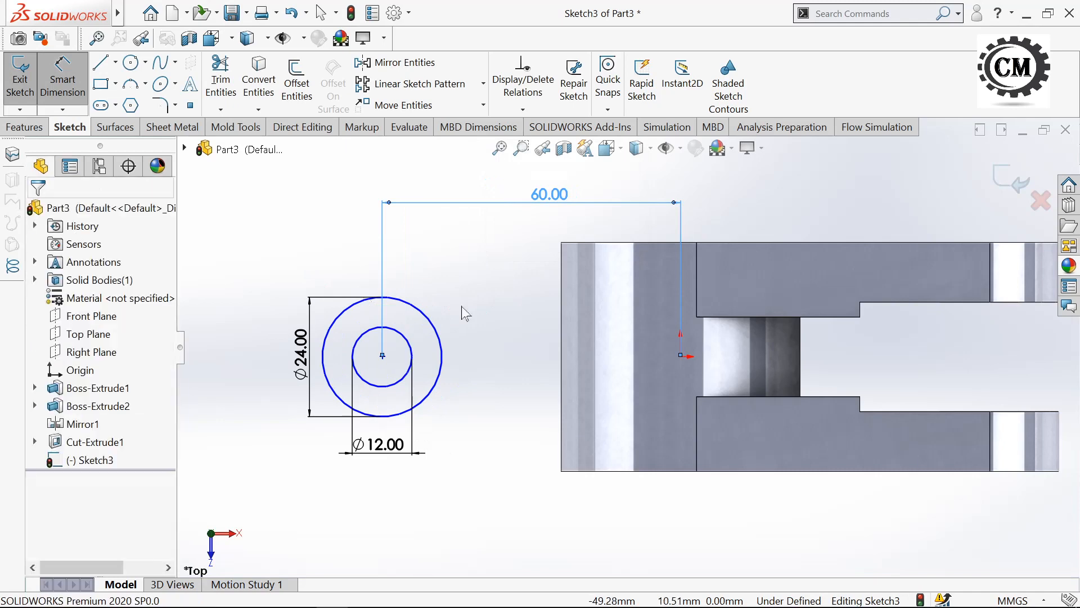
- Add a Horizontal relation between the circles' centre and the origin
{"action": "scroll", "coordinate": [504, 175], "scroll_direction": "up", "scroll_amount": 1}
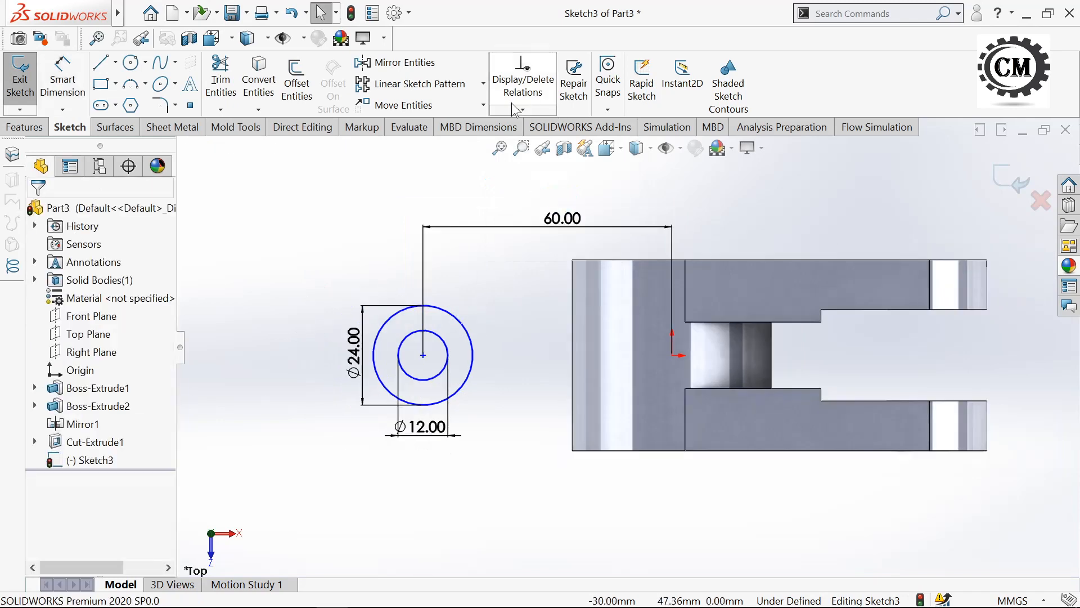
{"action": "left_click", "coordinate": [516, 108]}
{"action": "left_click", "coordinate": [520, 146]}
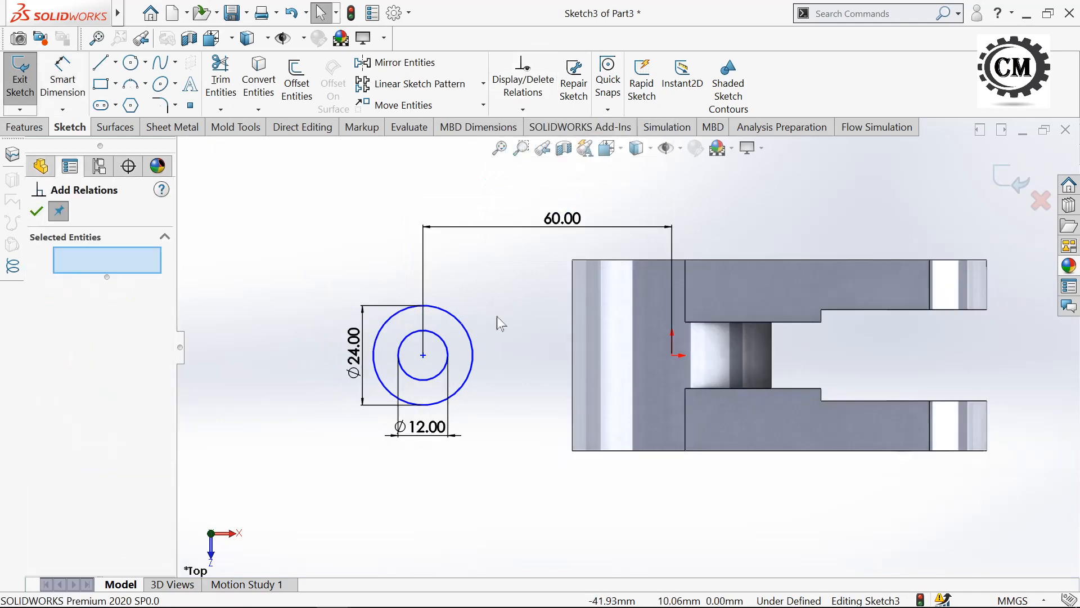
{"action": "left_click", "coordinate": [422, 355]}
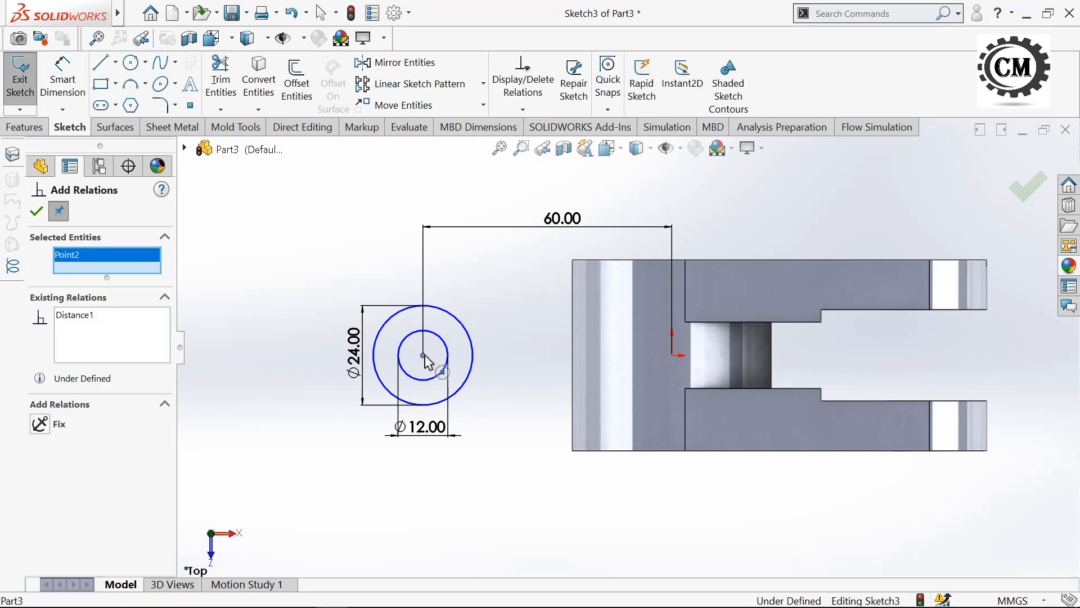
{"action": "left_click", "coordinate": [673, 355]}
{"action": "left_click", "coordinate": [56, 438]}
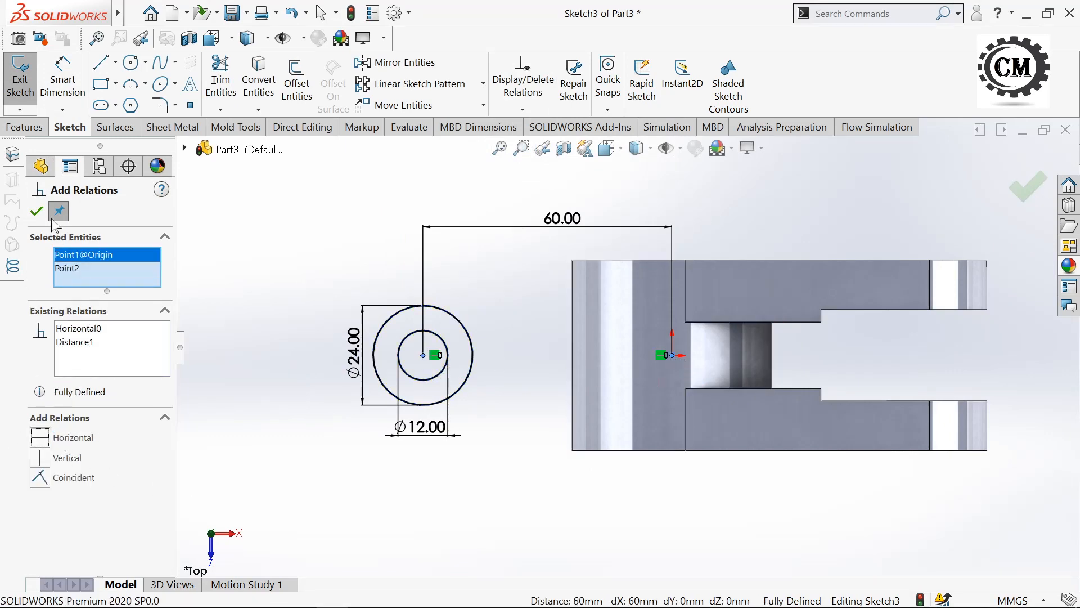
{"action": "left_click", "coordinate": [36, 211]}
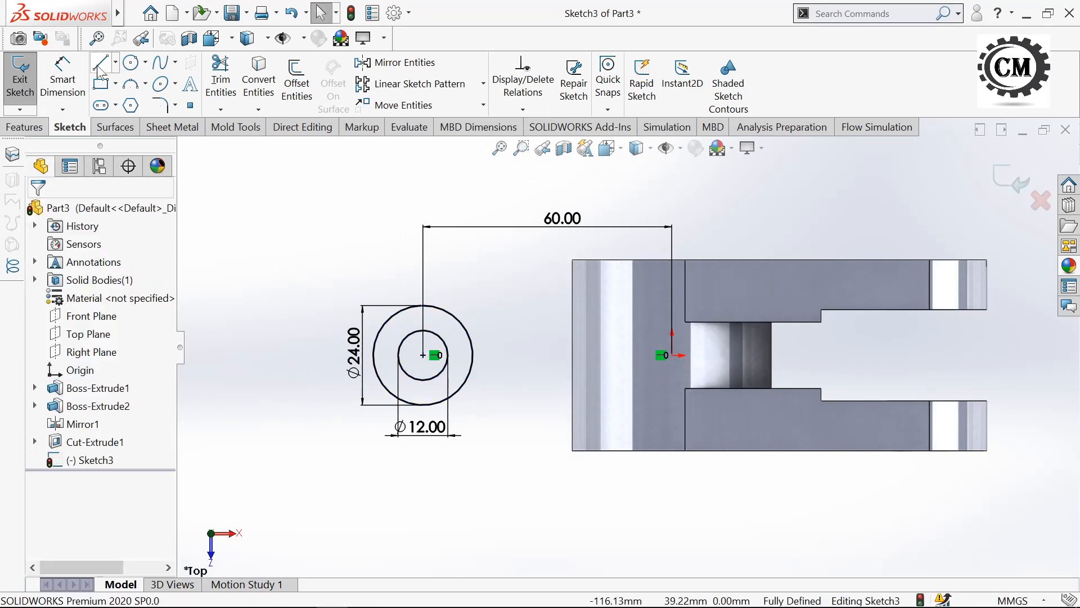
- Sketch a downward-bulging three-point arc of about 7 mm radius, starting at the upper corner of the link's closed end
{"action": "left_click", "coordinate": [129, 88]}
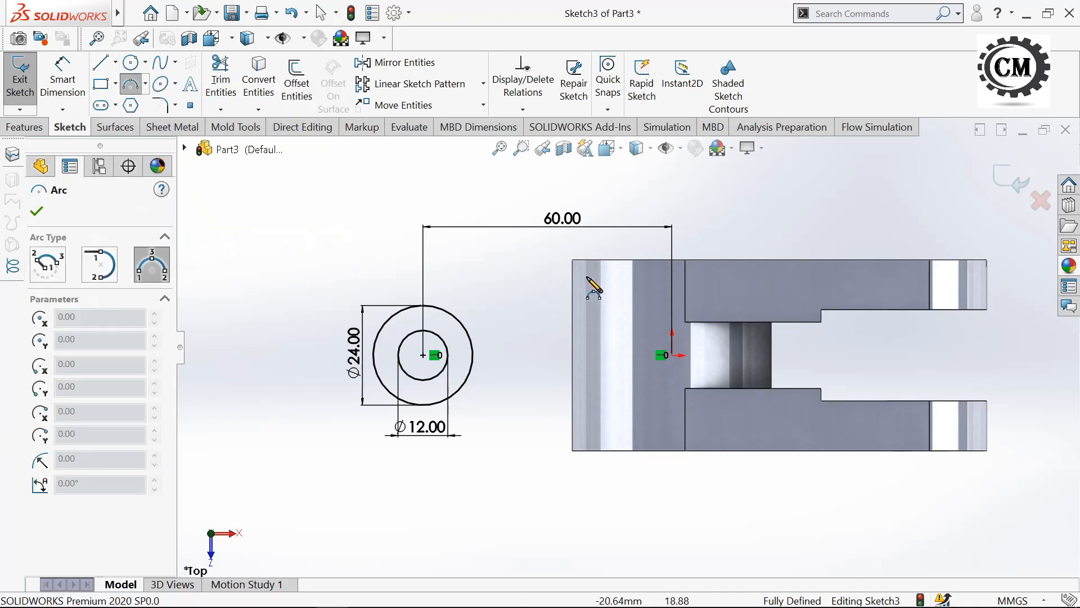
{"action": "left_click", "coordinate": [572, 259]}
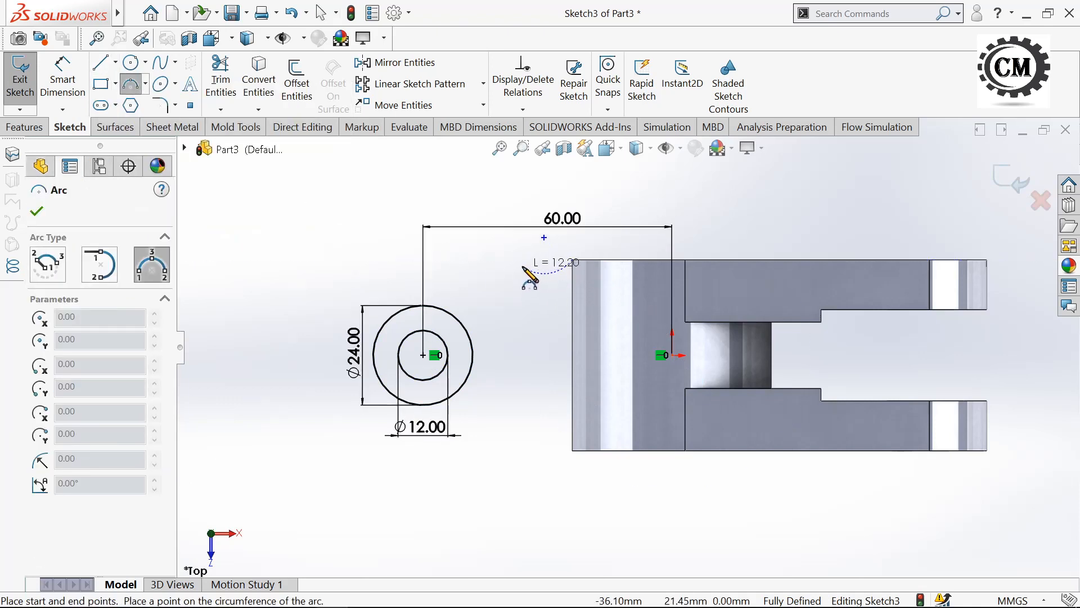
{"action": "left_click", "coordinate": [523, 267]}
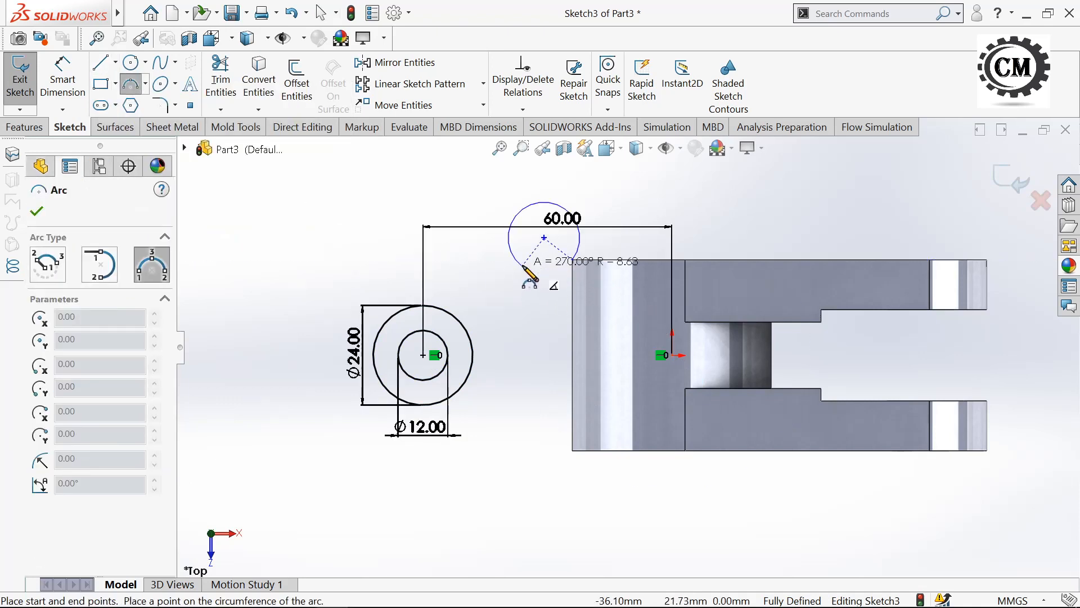
{"action": "left_click", "coordinate": [554, 299]}
{"action": "key", "text": "Escape"}
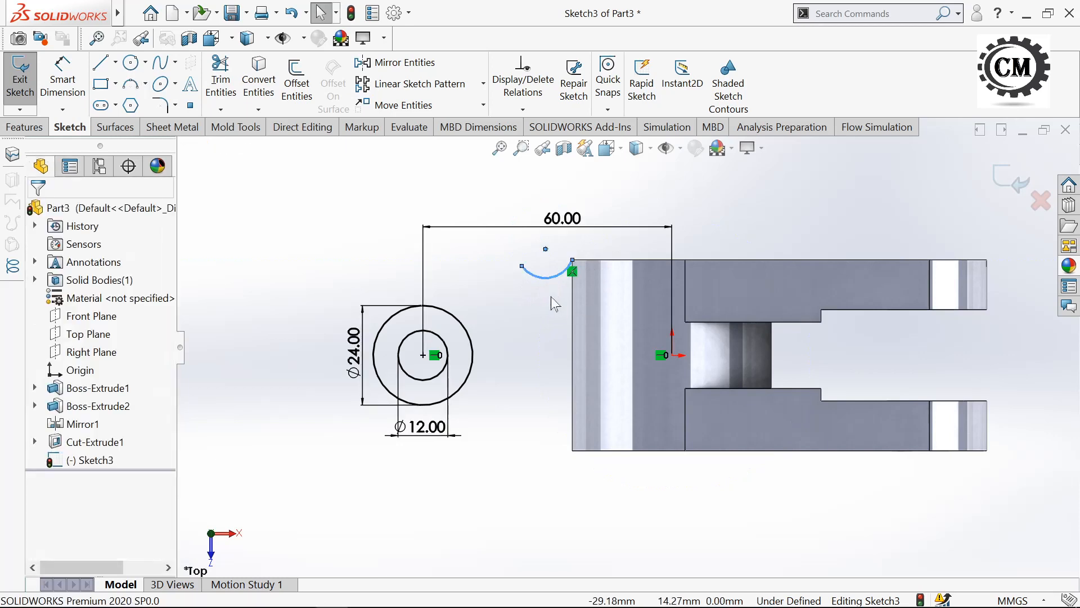
- Draw a slightly rising line from the top of the outer circle, tangent to it, ending just below the arc
{"action": "left_click", "coordinate": [104, 67]}
{"action": "left_click", "coordinate": [422, 307]}
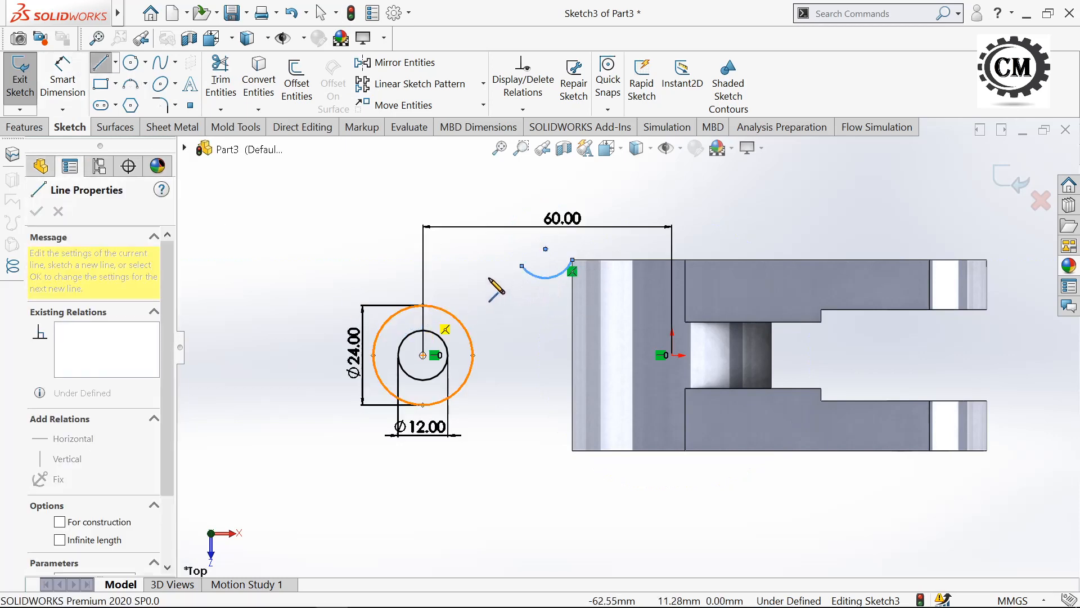
{"action": "left_click", "coordinate": [535, 293]}
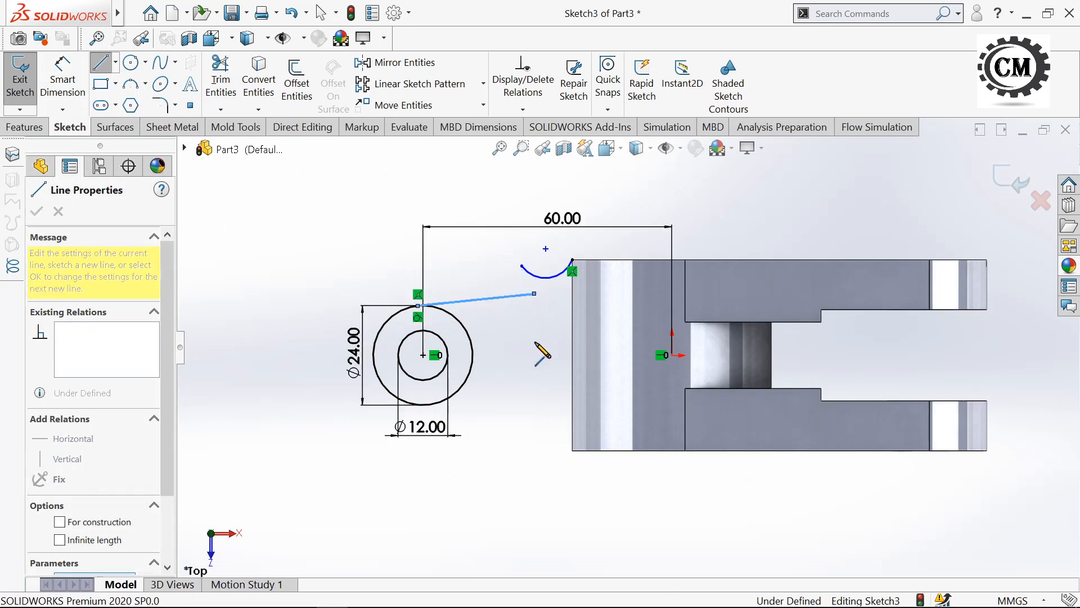
{"action": "key", "text": "Escape"}
- Dimension the arc's radius to 4 mm
{"action": "left_click", "coordinate": [74, 82]}
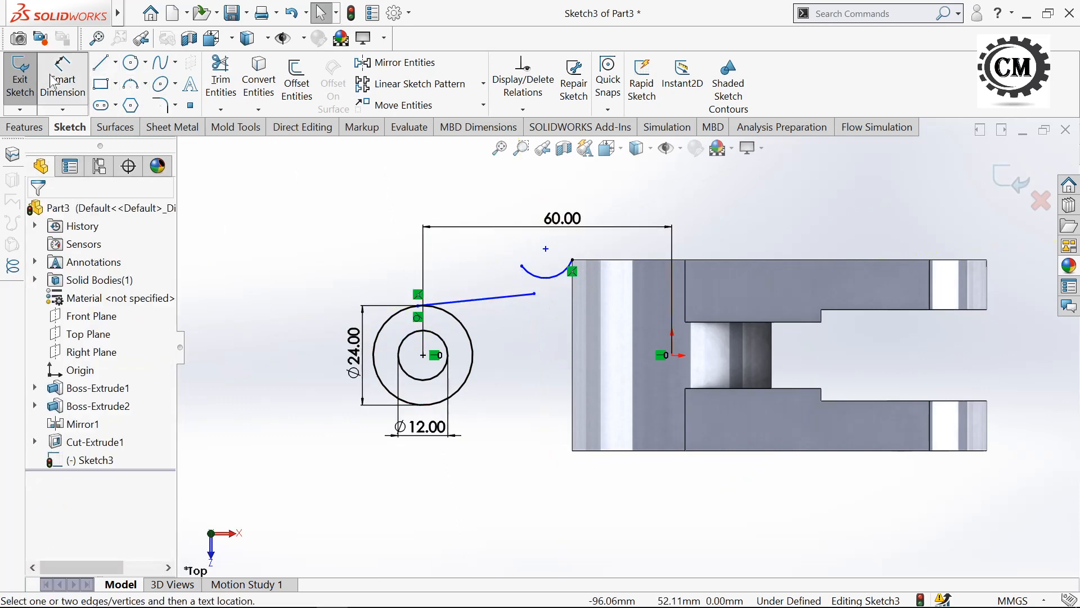
{"action": "left_click", "coordinate": [546, 282]}
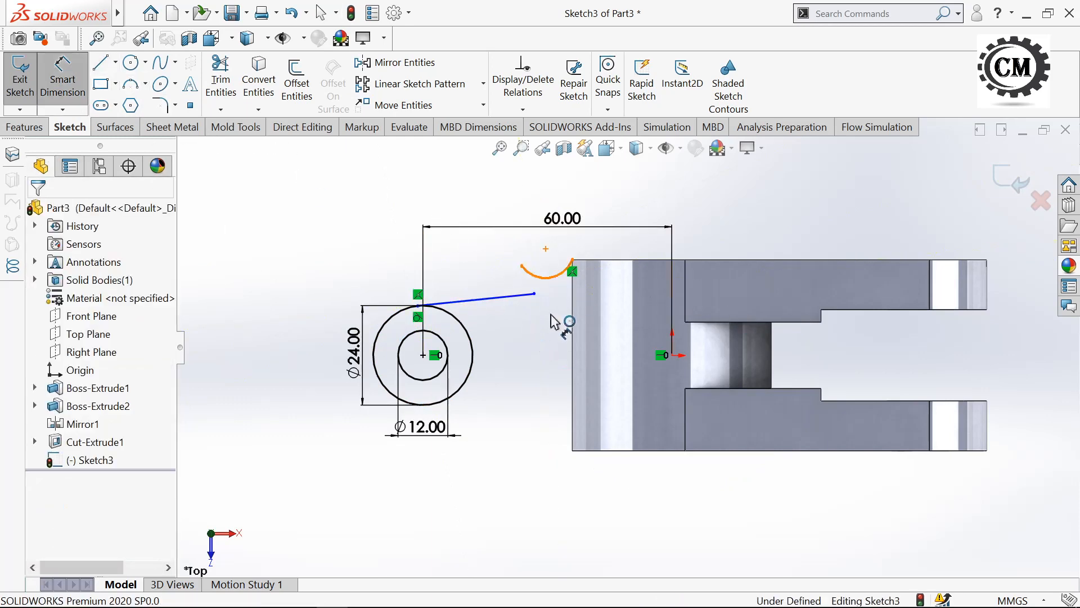
{"action": "left_click", "coordinate": [558, 348]}
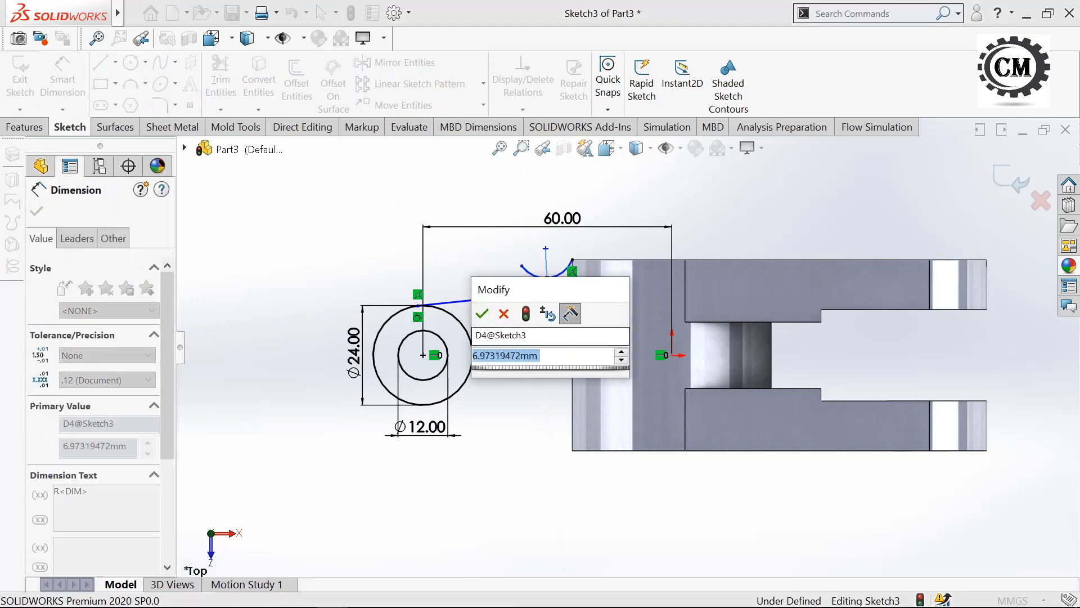
{"action": "type", "text": "4"}
{"action": "left_click", "coordinate": [485, 316]}
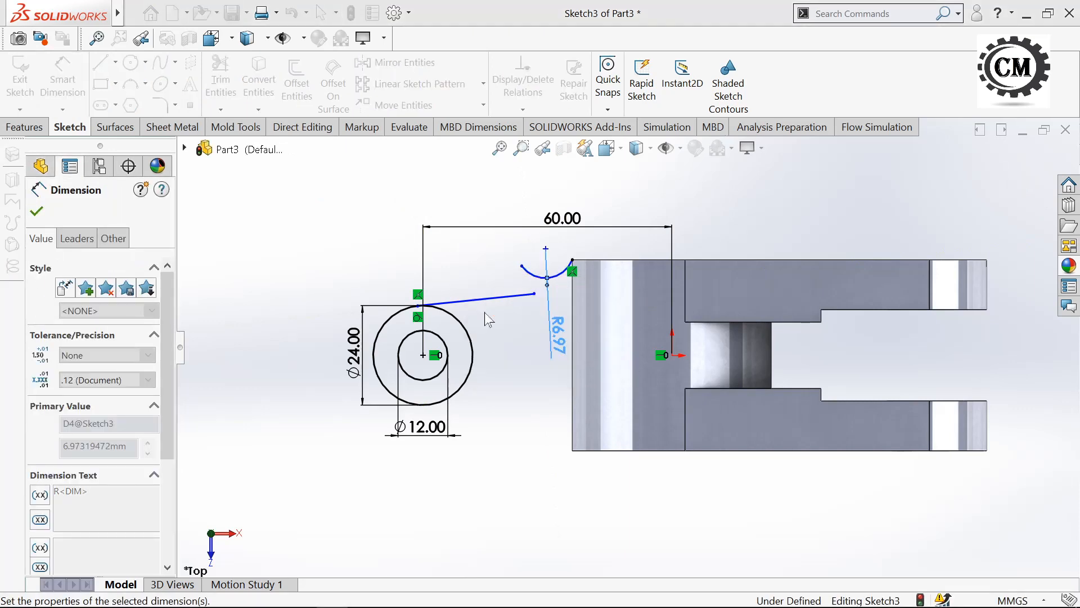
{"action": "left_click", "coordinate": [33, 211]}
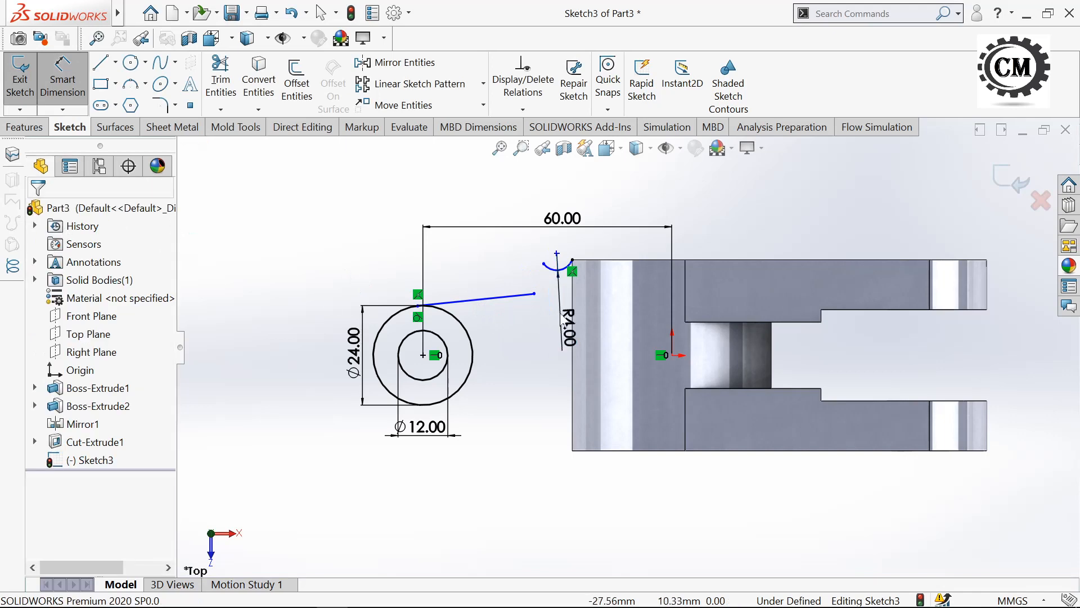
- Extend the sloped line's free end past the arc and add a Tangent relation between the line and the arc
{"action": "left_click_drag", "start_coordinate": [576, 293], "coordinate": [623, 275]}
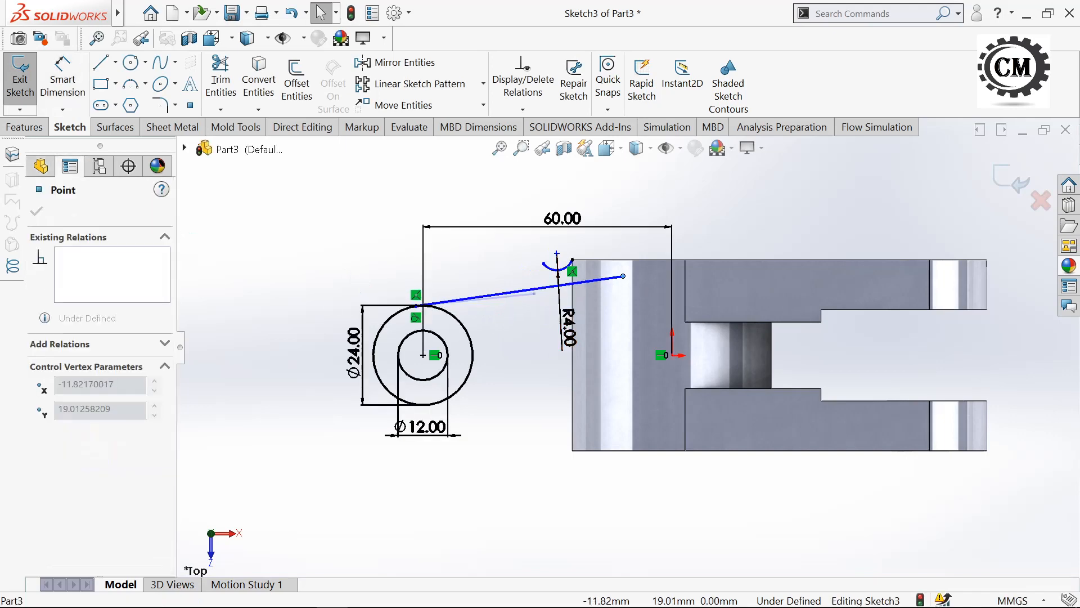
{"action": "left_click", "coordinate": [512, 325]}
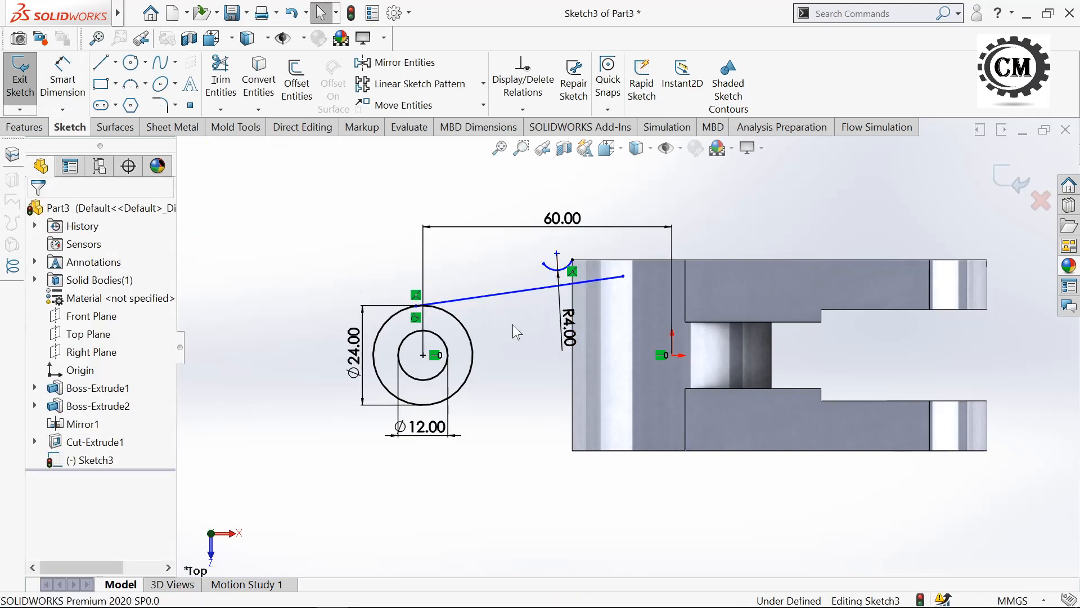
{"action": "left_click", "coordinate": [522, 110]}
{"action": "left_click", "coordinate": [574, 148]}
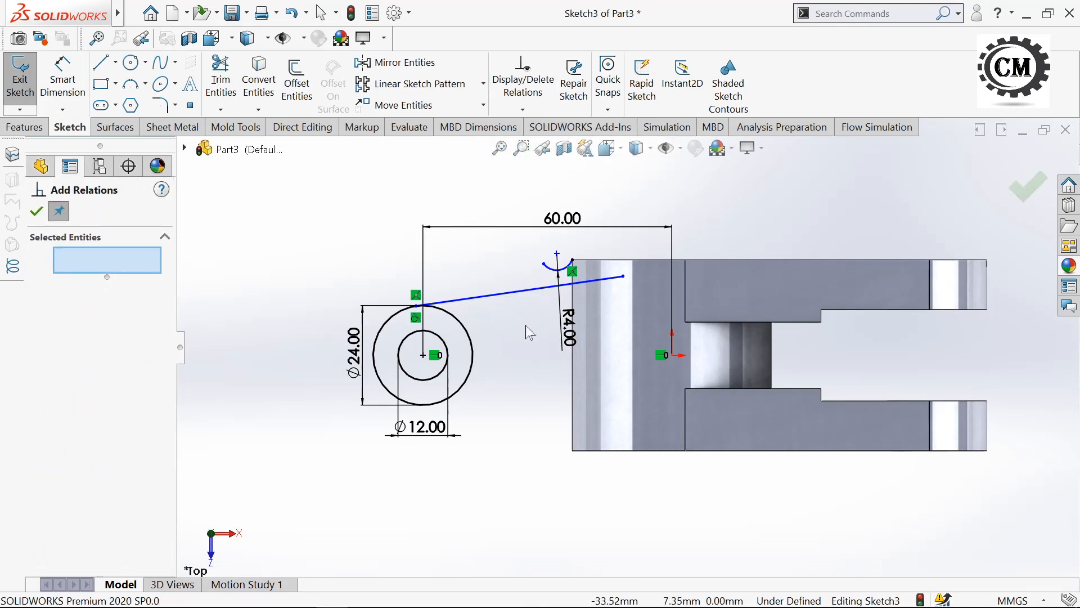
{"action": "left_click", "coordinate": [547, 283]}
{"action": "left_click", "coordinate": [550, 273]}
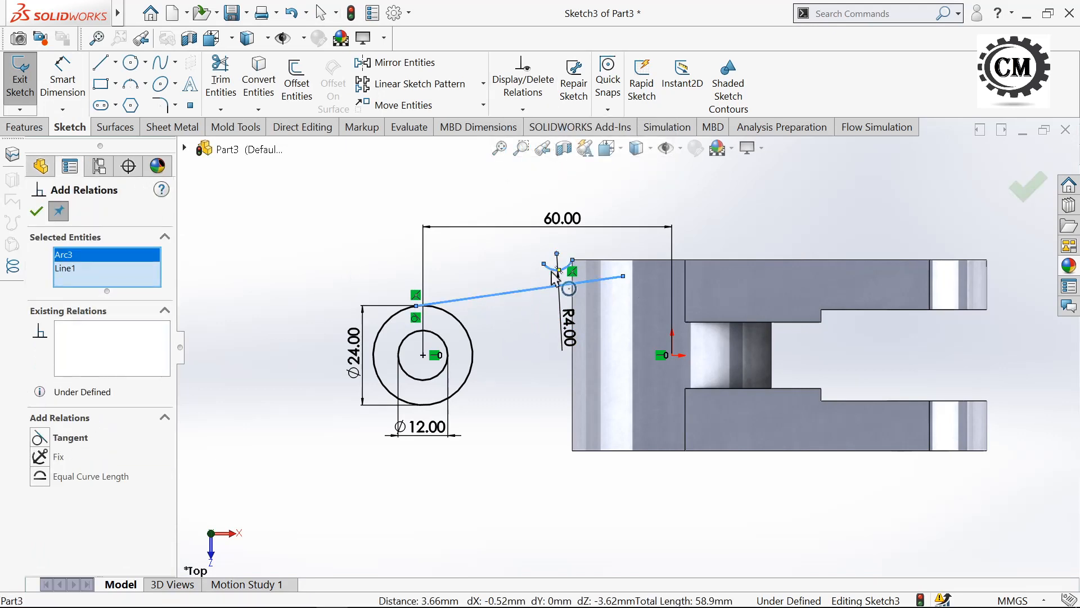
{"action": "left_click", "coordinate": [59, 441]}
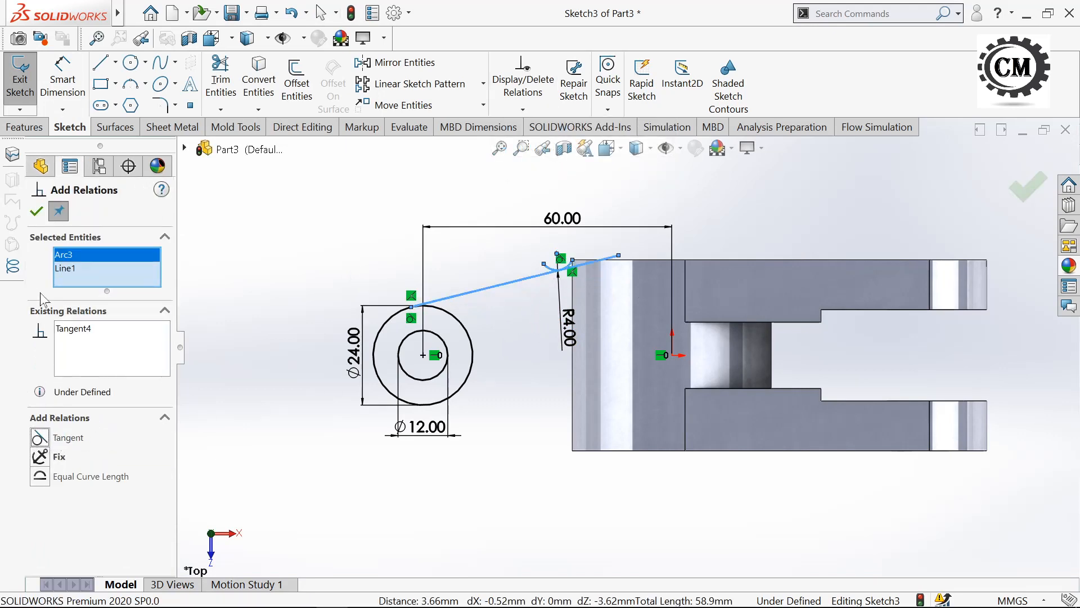
{"action": "left_click", "coordinate": [37, 212]}
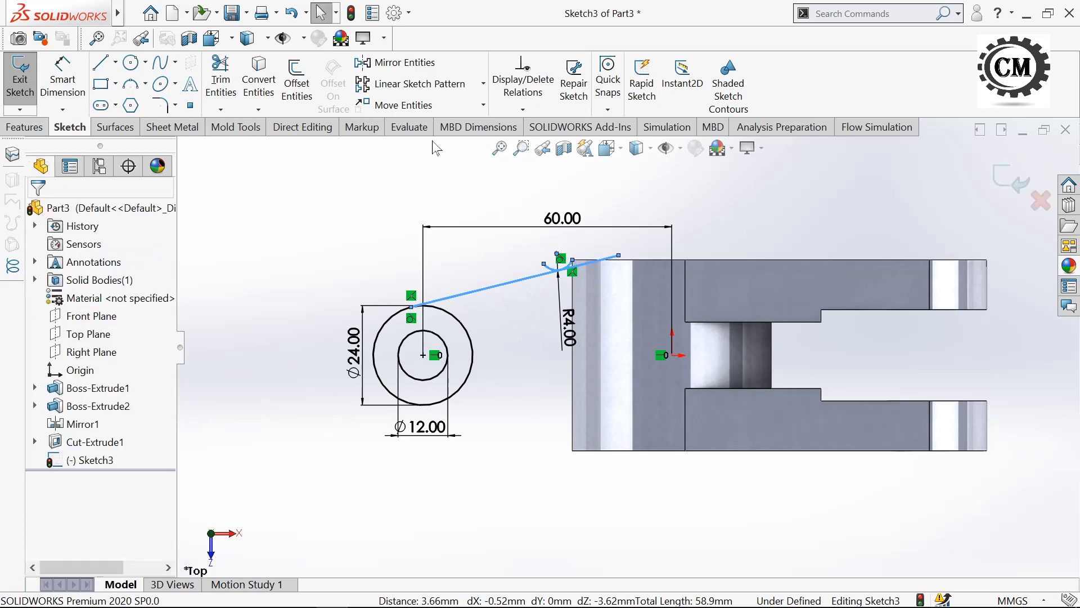
- Power-trim the excess of the sloped line and the arc beyond their tangent point to leave one continuous edge
{"action": "left_click", "coordinate": [221, 72]}
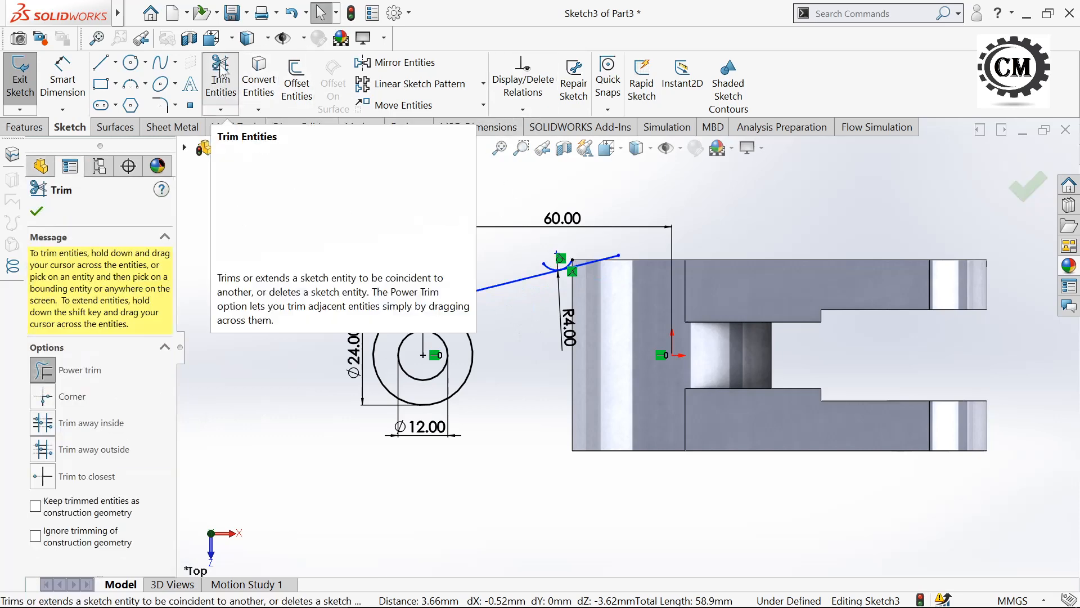
{"action": "middle_click_drag", "start_coordinate": [585, 280], "coordinate": [585, 239], "text": "shift"}
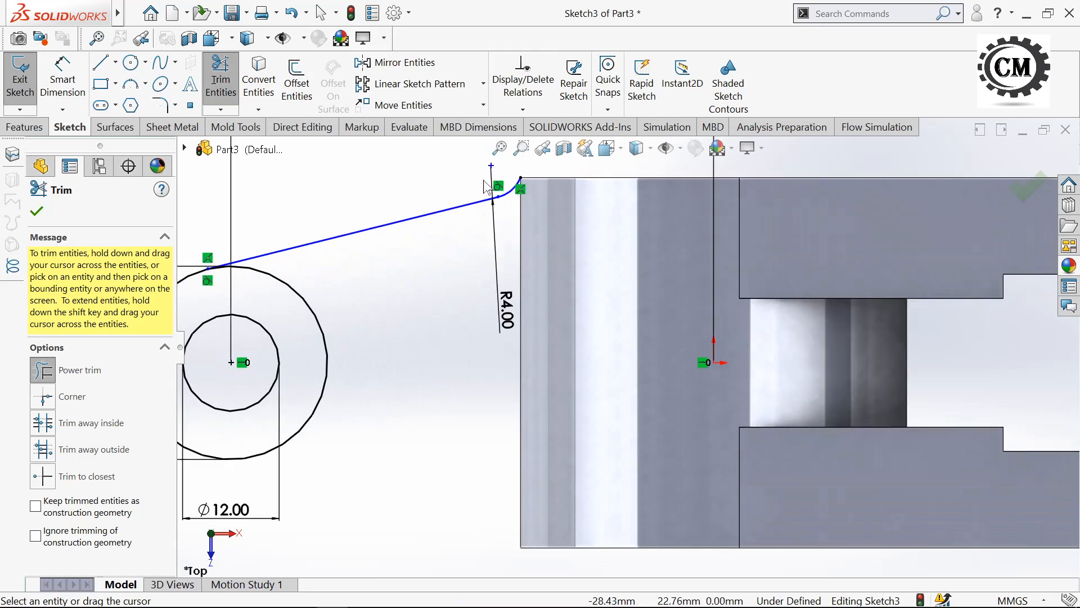
{"action": "left_click", "coordinate": [37, 211]}
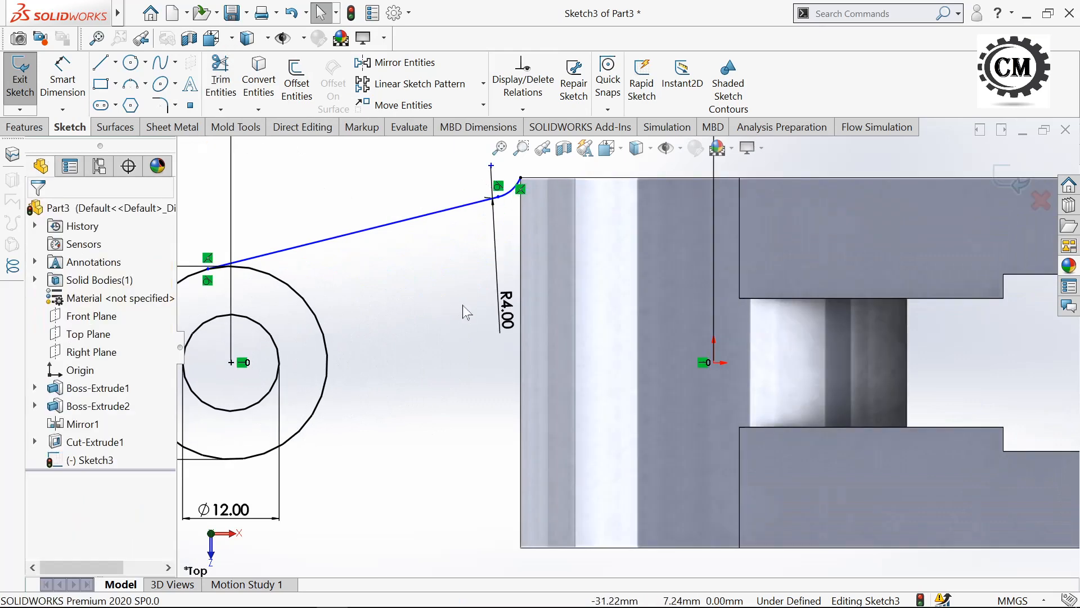
- Draw a 46 mm vertical line along the link's closed end, from the arc's end to the opposite corner
{"action": "key", "text": "f"}
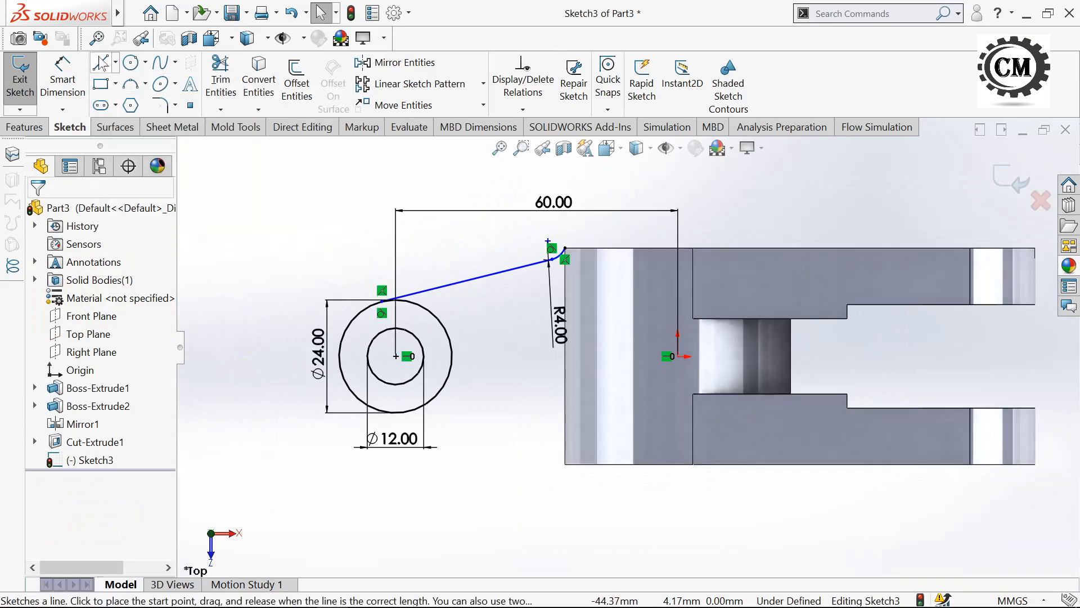
{"action": "left_click", "coordinate": [101, 62]}
{"action": "left_click", "coordinate": [565, 249]}
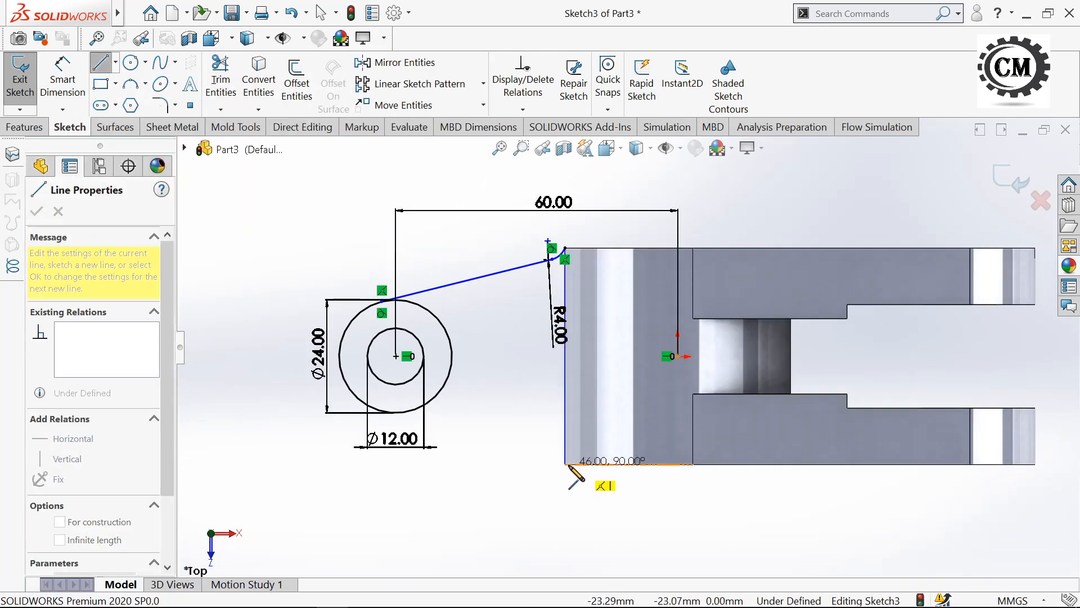
{"action": "left_click", "coordinate": [565, 464]}
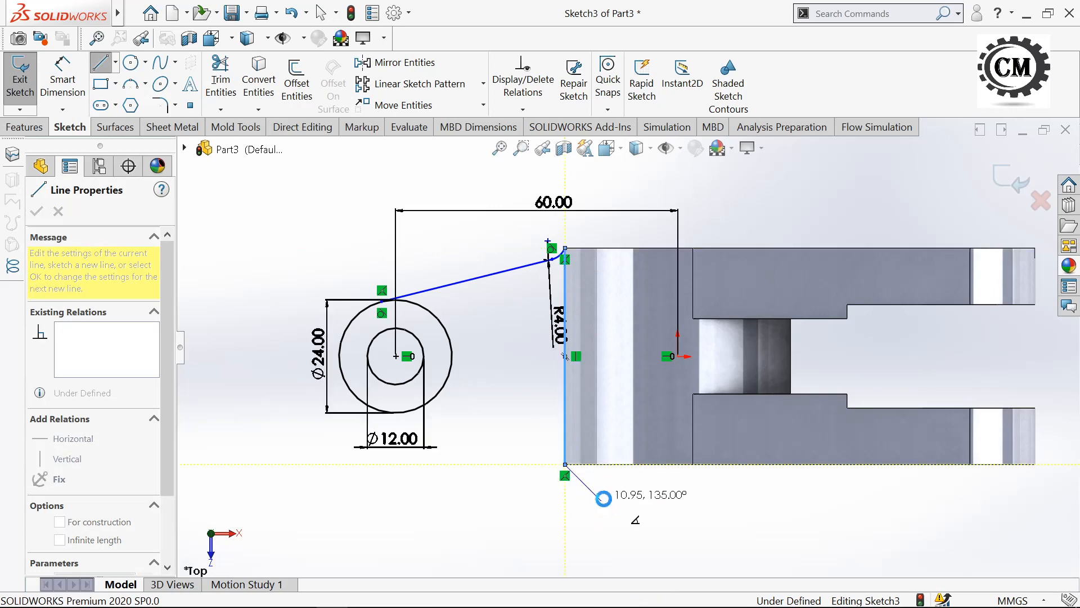
{"action": "key", "text": "Escape"}
- Draw a horizontal centerline through the circles' centre, from beyond the outer circle into the link body, in line with the origin
{"action": "left_click", "coordinate": [115, 63]}
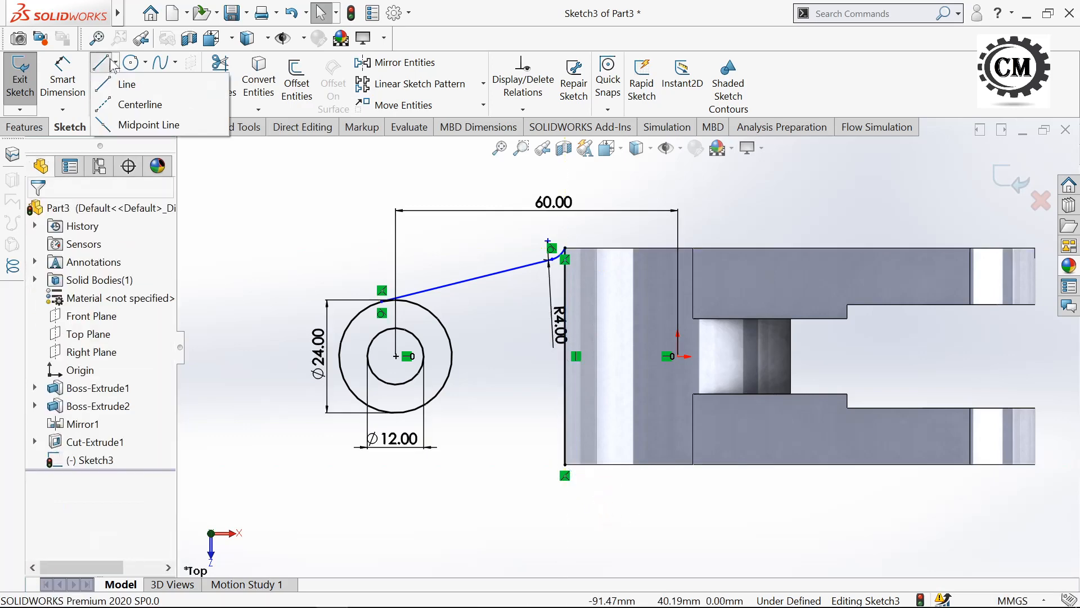
{"action": "left_click", "coordinate": [139, 106]}
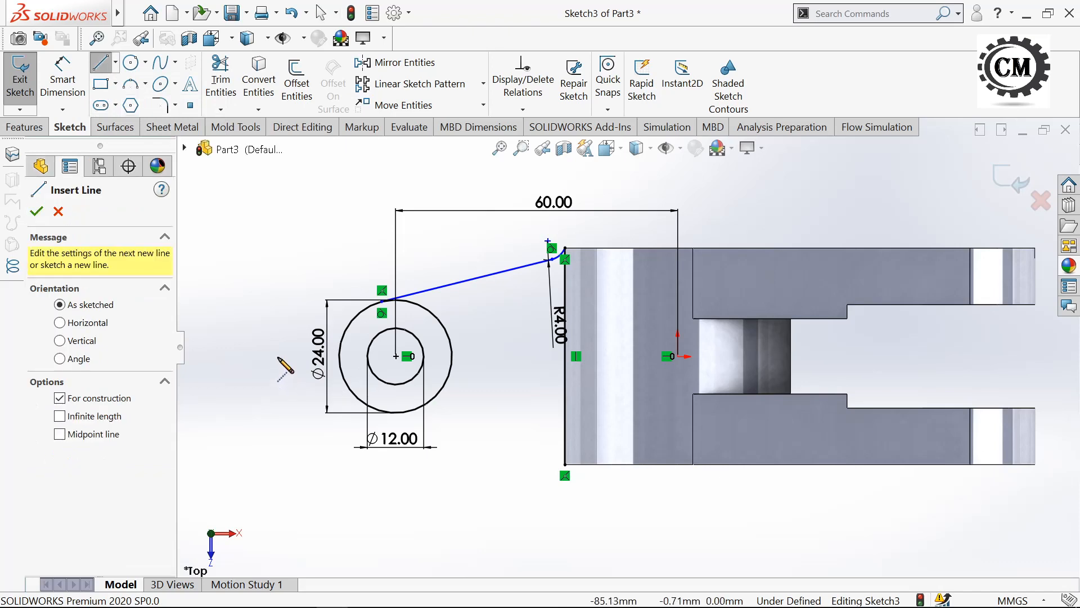
{"action": "left_click", "coordinate": [637, 364]}
{"action": "key", "text": "Escape"}
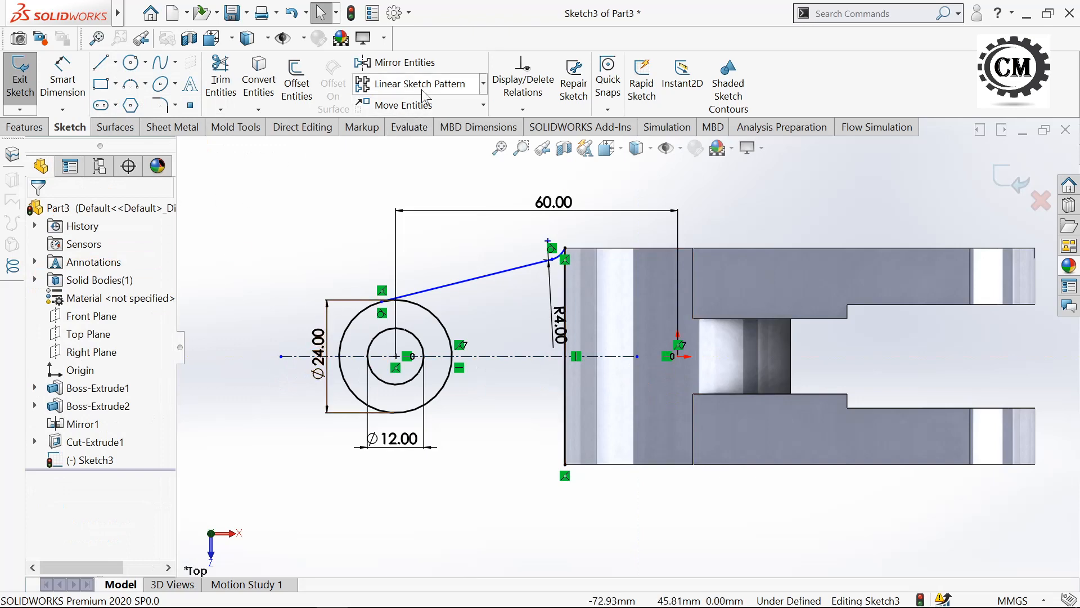
- Add a Tangent relation between the R4 arc and the vertical line along the link's closed end
{"action": "middle_click_drag", "start_coordinate": [516, 300], "coordinate": [504, 272], "text": "shift"}
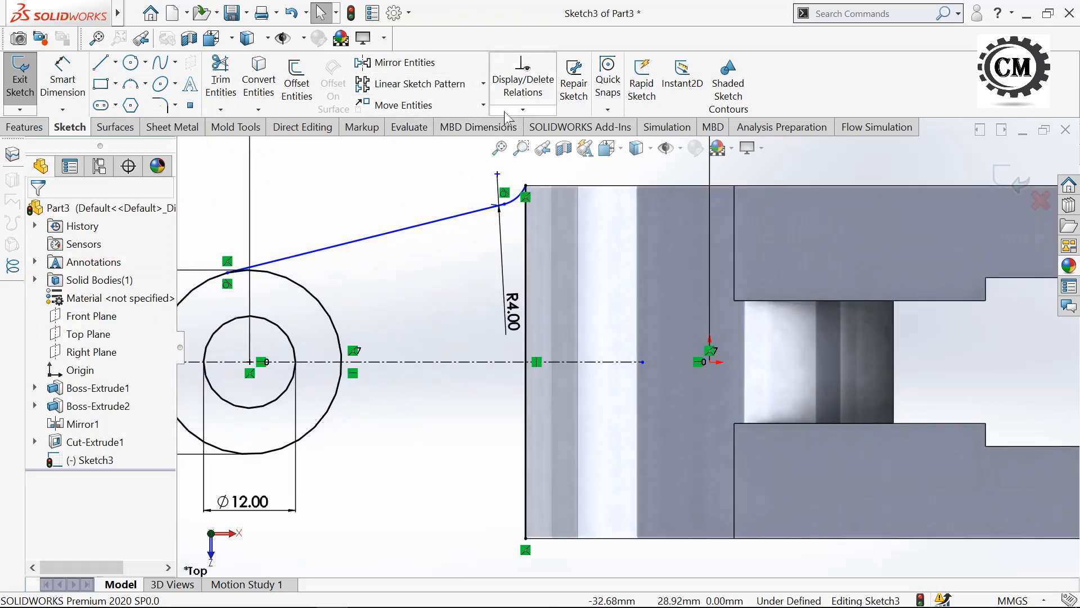
{"action": "left_click", "coordinate": [523, 109]}
{"action": "left_click", "coordinate": [530, 148]}
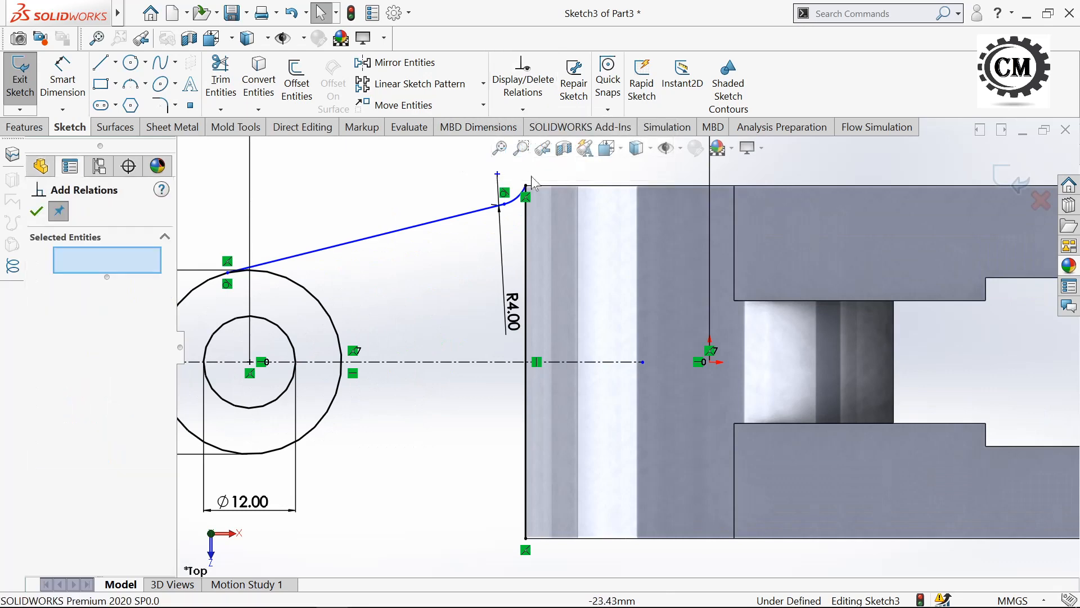
{"action": "left_click", "coordinate": [513, 203]}
{"action": "left_click", "coordinate": [526, 218]}
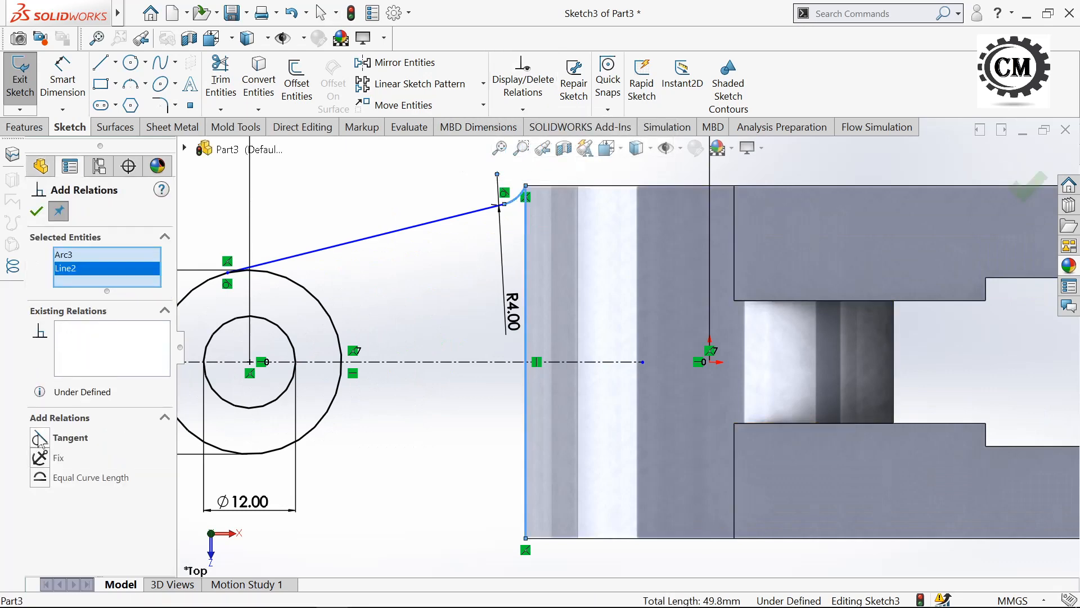
{"action": "left_click", "coordinate": [70, 439]}
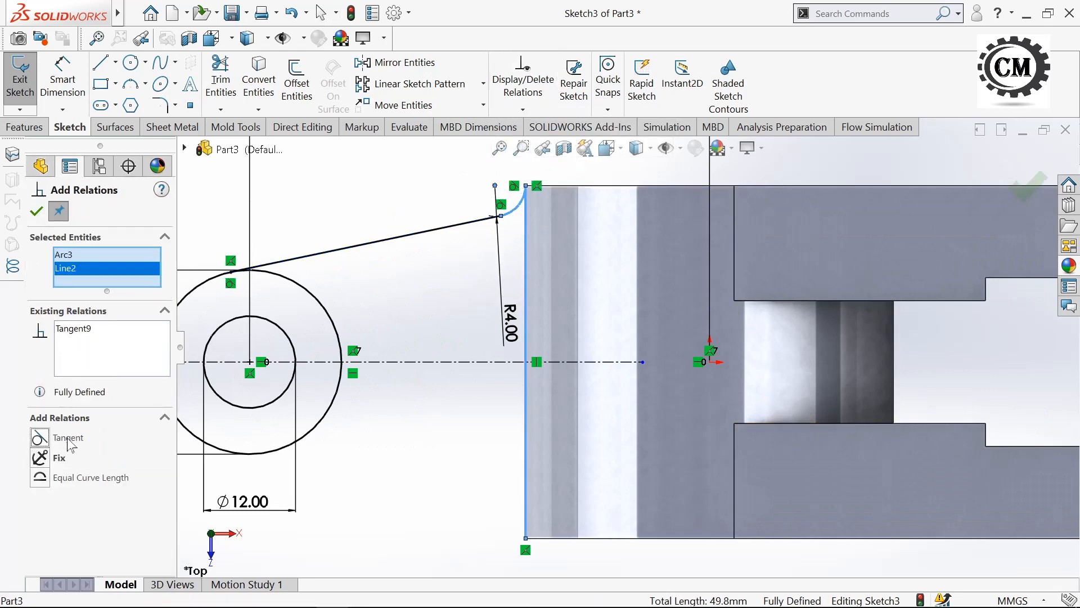
{"action": "left_click", "coordinate": [37, 211]}
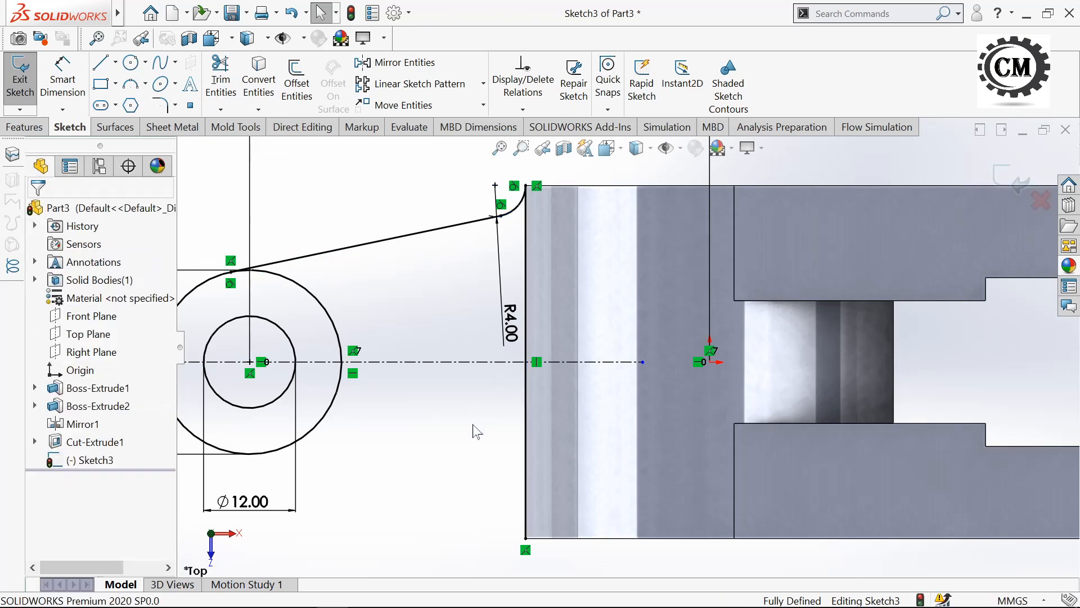
- Mirror the sloped line and the R4 arc about the horizontal centerline, keeping the originals
{"action": "left_click", "coordinate": [391, 62]}
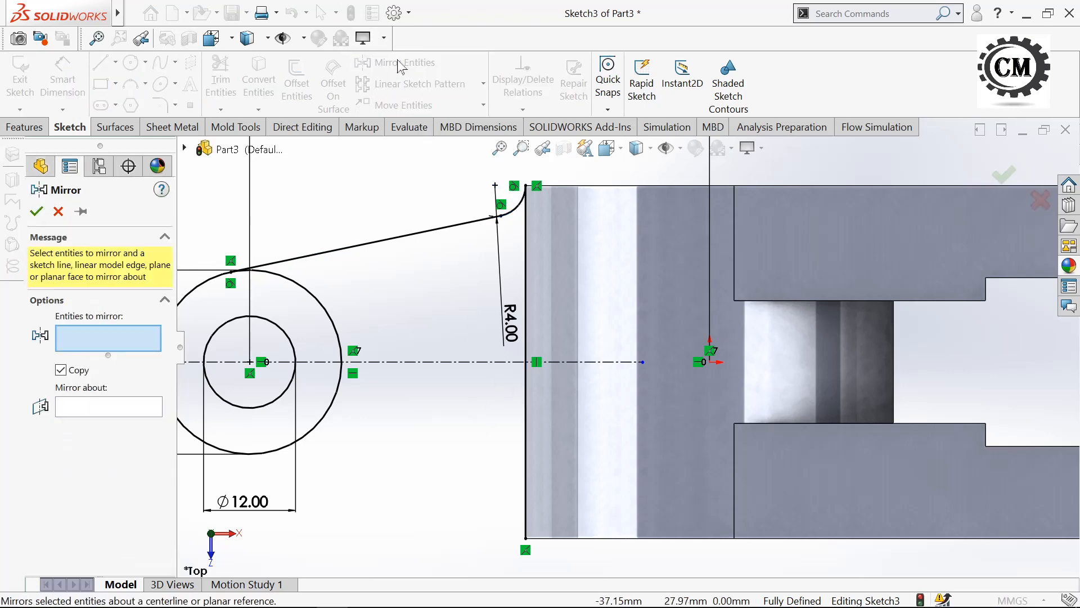
{"action": "left_click", "coordinate": [346, 247]}
{"action": "left_click", "coordinate": [518, 216]}
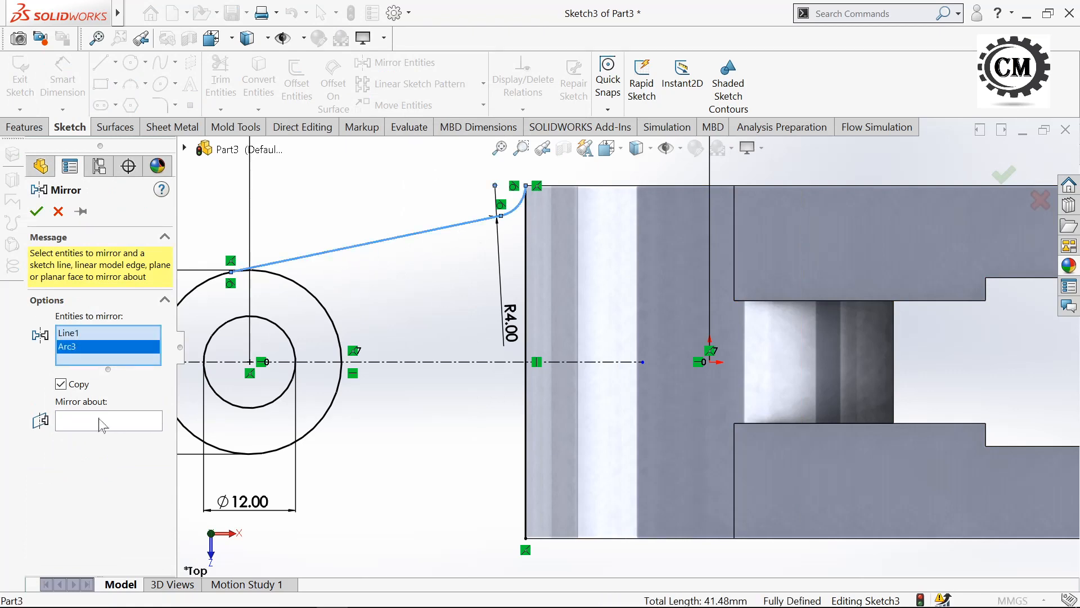
{"action": "left_click", "coordinate": [99, 421]}
{"action": "left_click", "coordinate": [410, 363]}
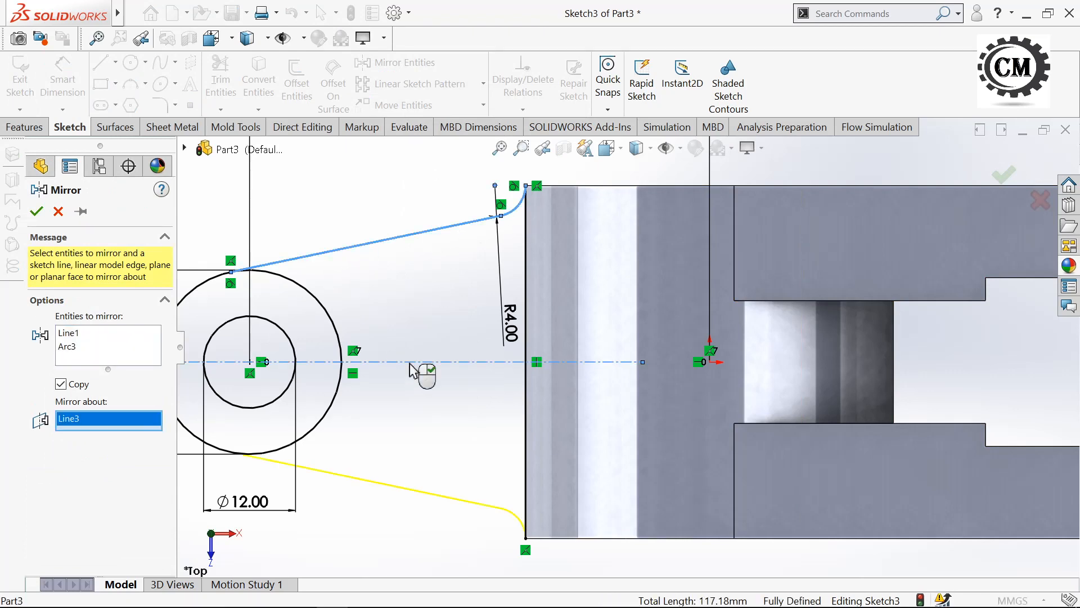
{"action": "left_click", "coordinate": [36, 212]}
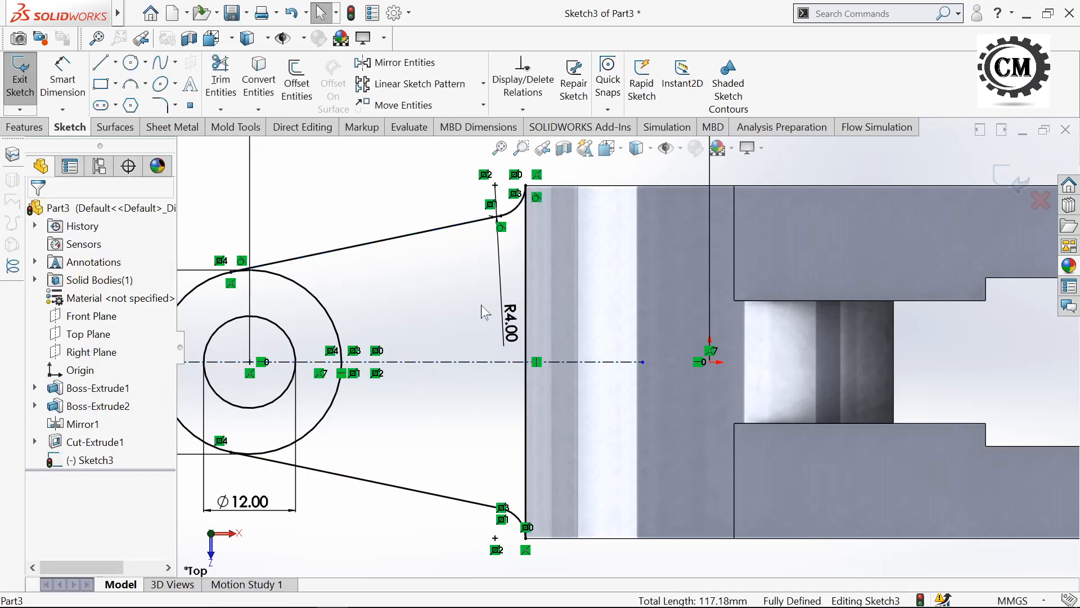
{"action": "key", "text": "f"}
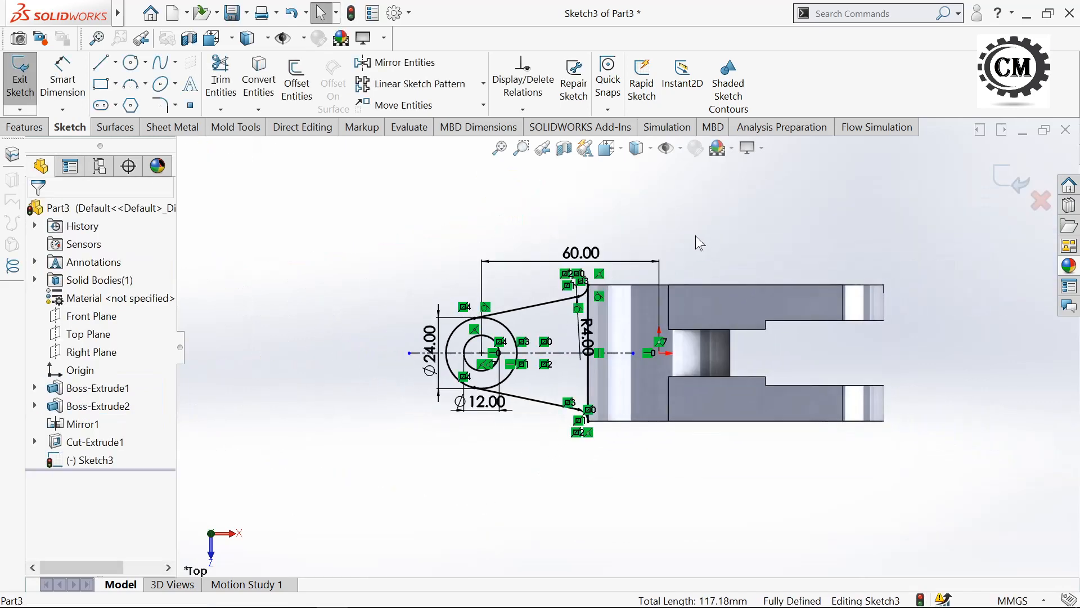
- Exit the sketch and extrude the tapered arm regions outside the circles as a 9 mm blind boss in the reversed, downward direction
{"action": "left_click", "coordinate": [23, 84]}
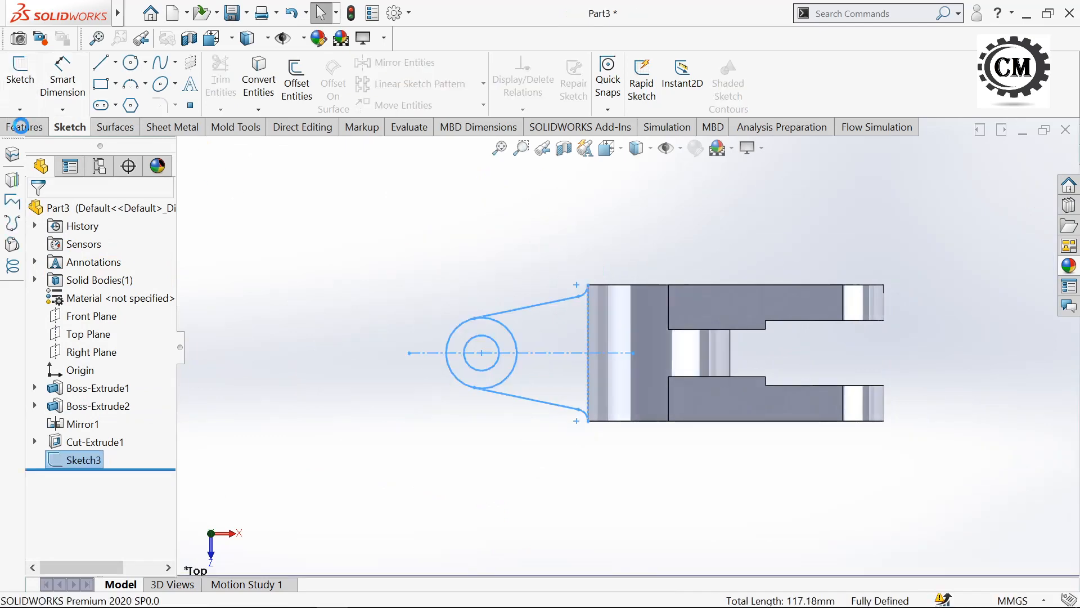
{"action": "left_click", "coordinate": [21, 125]}
{"action": "left_click", "coordinate": [22, 86]}
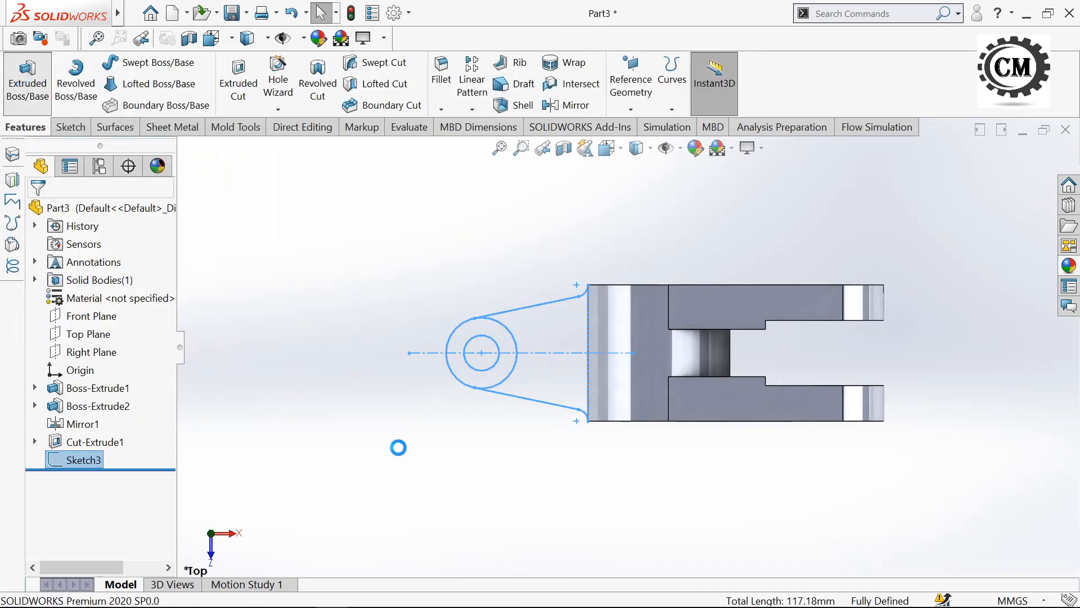
{"action": "middle_click_drag", "start_coordinate": [402, 355], "coordinate": [432, 326]}
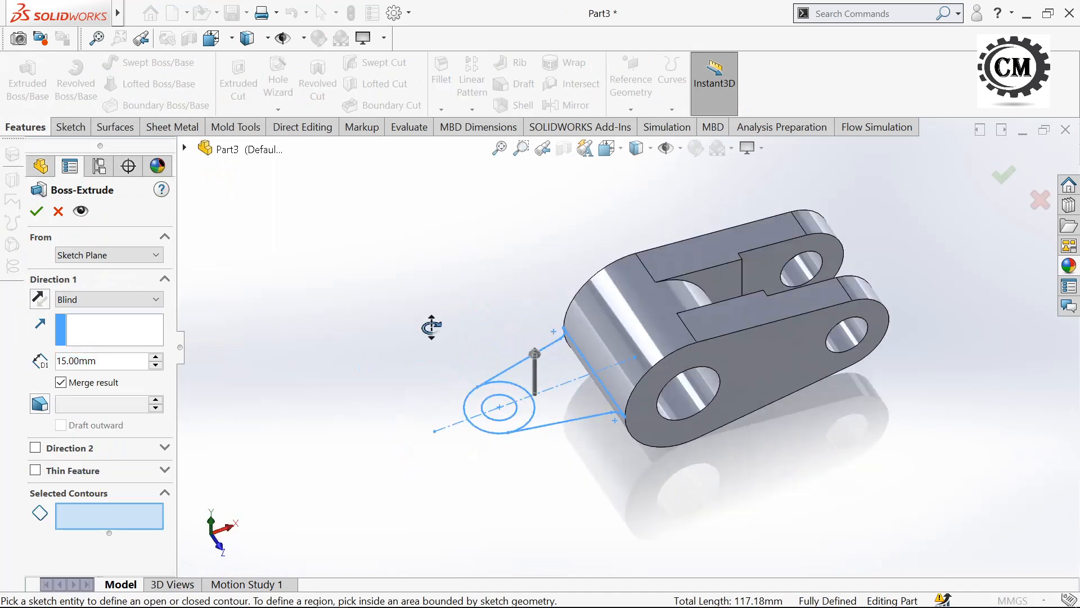
{"action": "left_click", "coordinate": [583, 415]}
{"action": "left_click", "coordinate": [556, 353]}
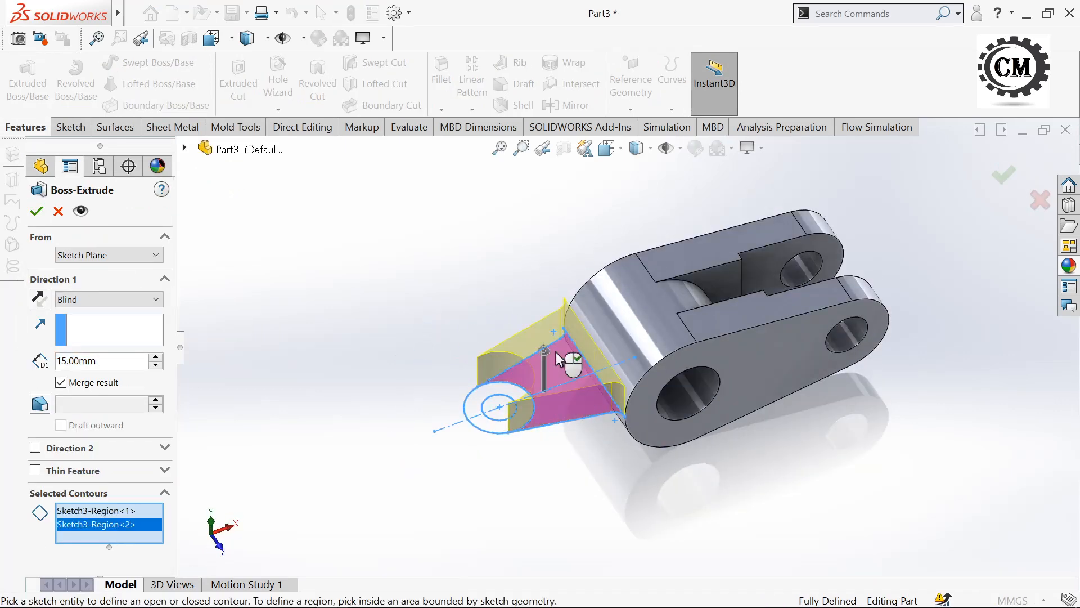
{"action": "left_click", "coordinate": [41, 299]}
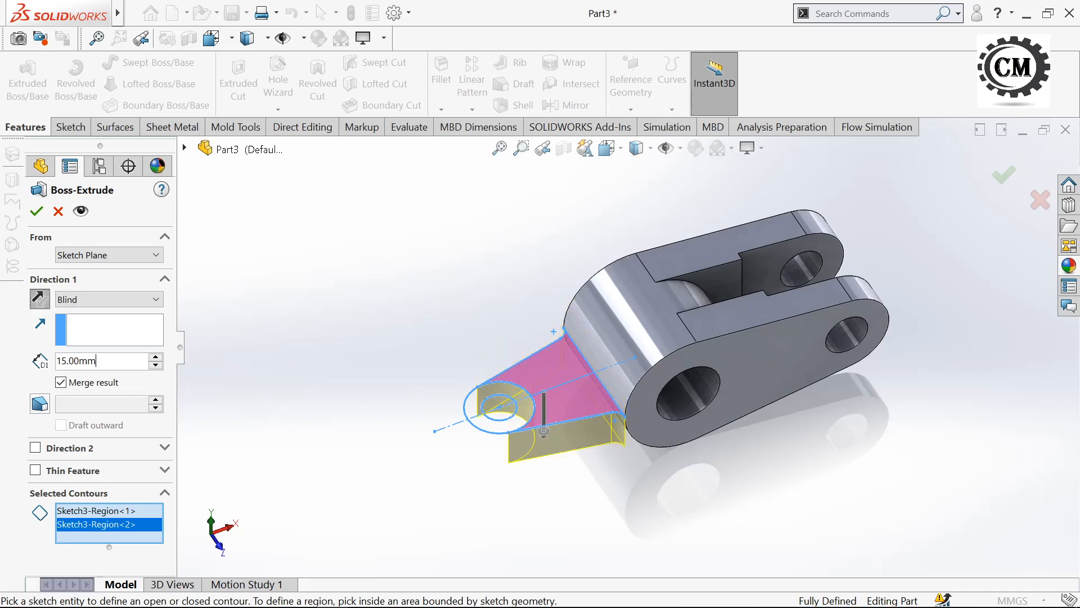
{"action": "double_click", "coordinate": [85, 360]}
{"action": "type", "text": "9"}
{"action": "key", "text": "Return"}
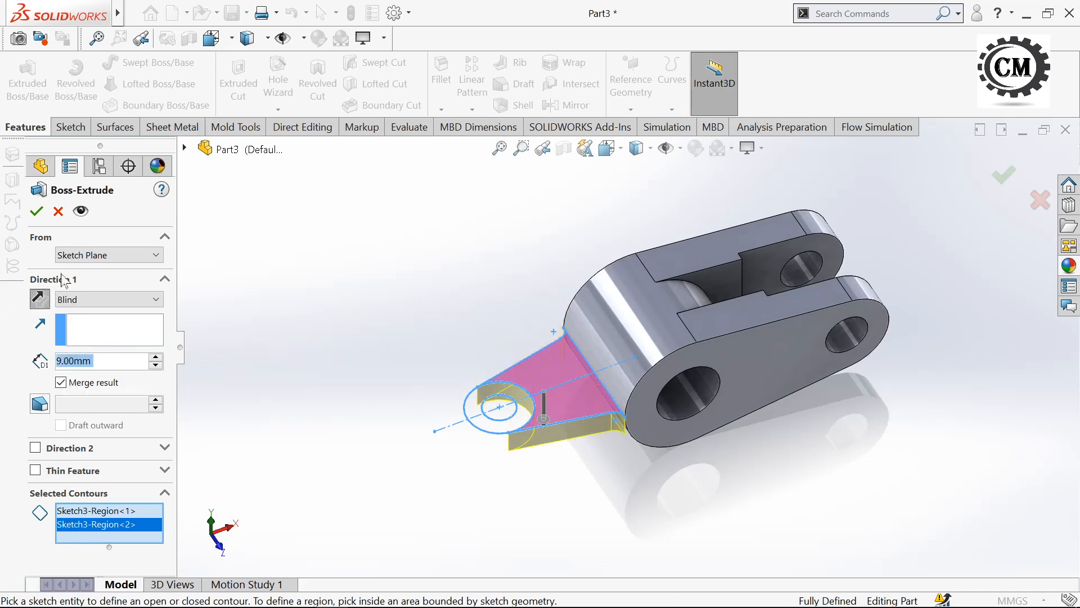
{"action": "left_click", "coordinate": [36, 211]}
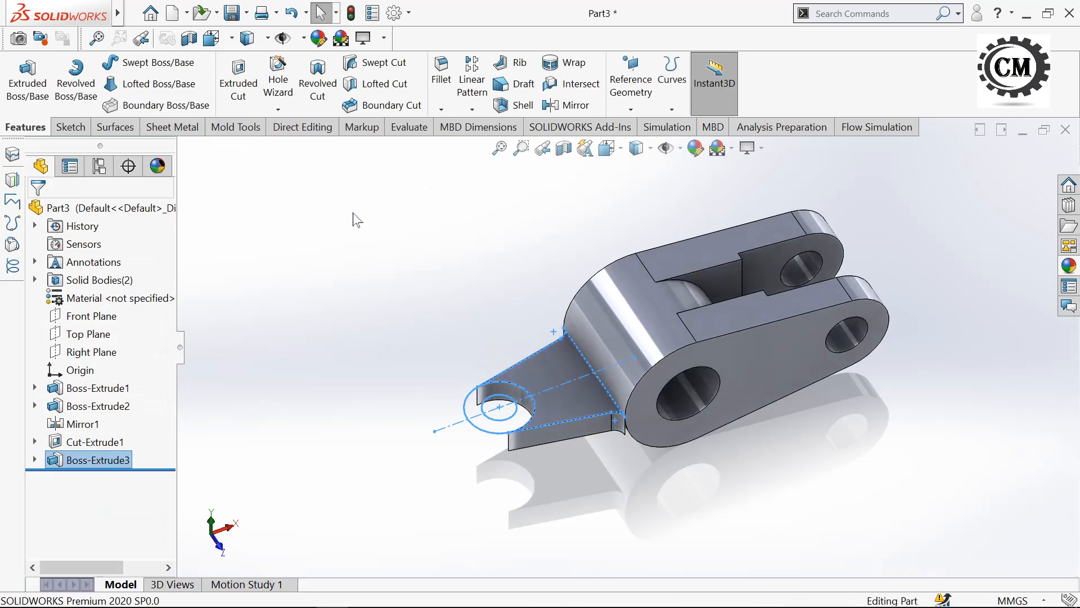
- Extrude the ring between the concentric circles of the arm sketch 9 mm in both directions, merging the result
{"action": "left_click", "coordinate": [27, 79]}
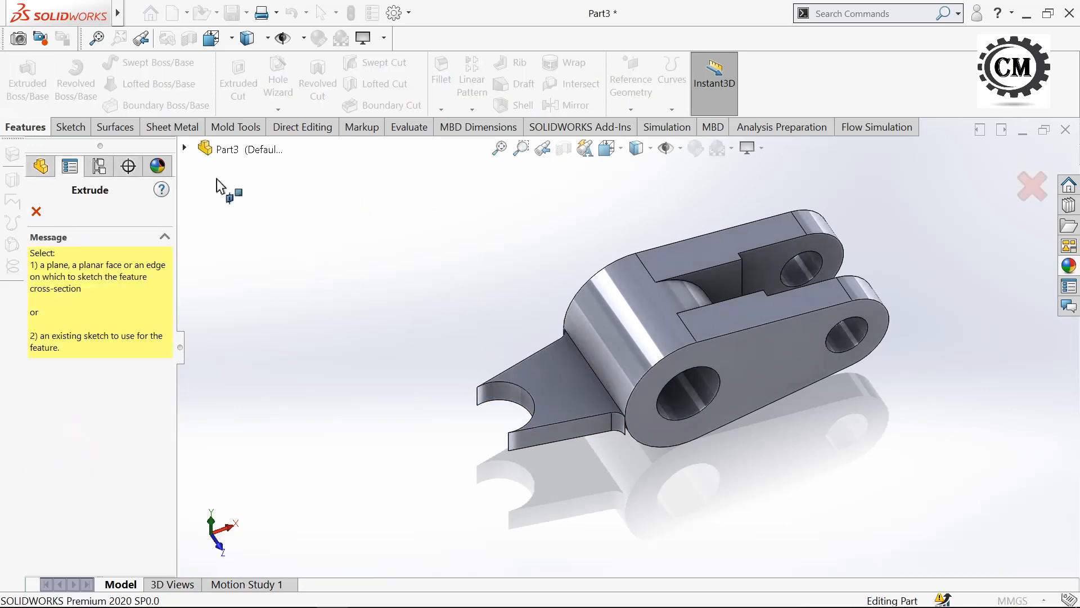
{"action": "left_click", "coordinate": [184, 148]}
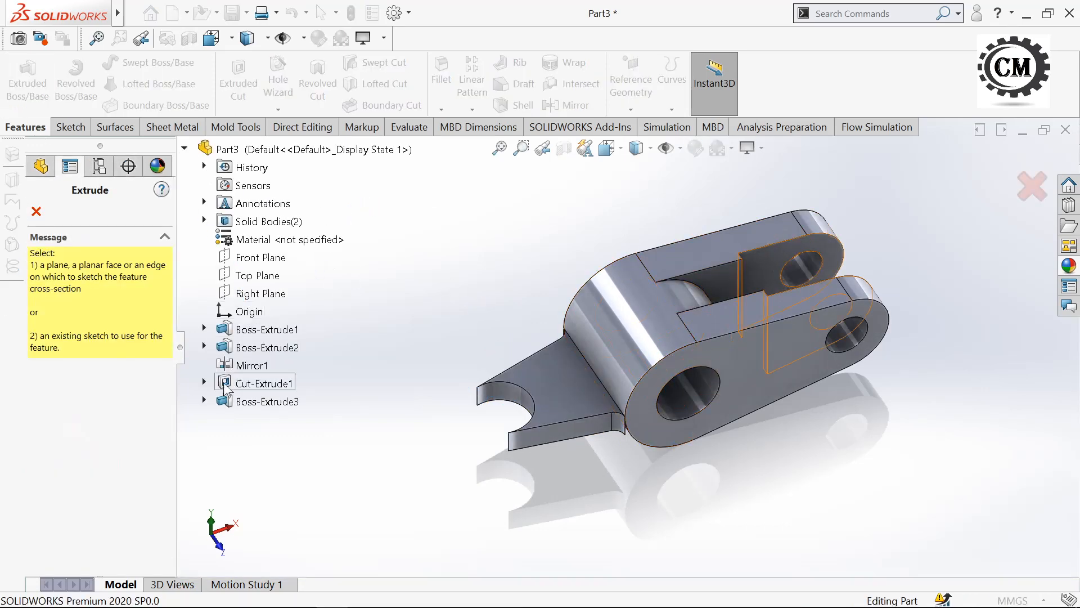
{"action": "left_click", "coordinate": [205, 400]}
{"action": "left_click", "coordinate": [261, 418]}
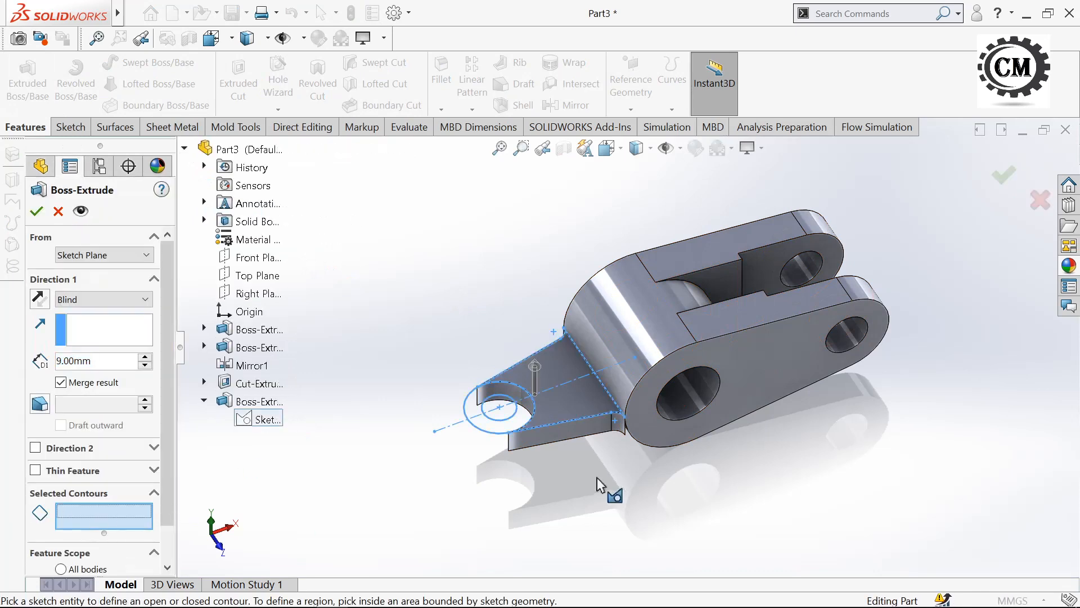
{"action": "left_click", "coordinate": [488, 411]}
{"action": "left_click", "coordinate": [490, 432]}
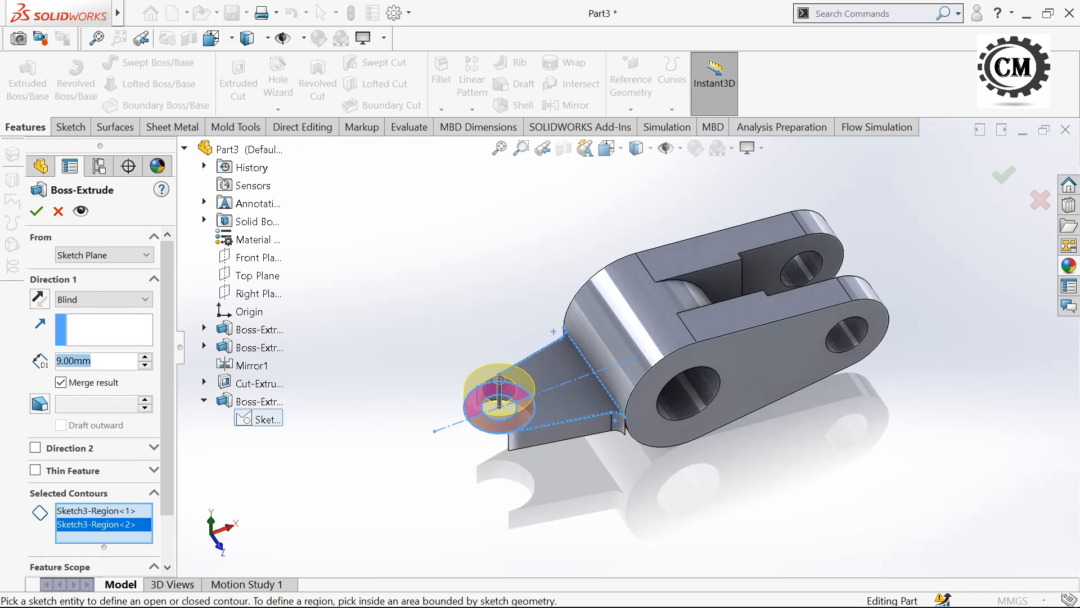
{"action": "left_click", "coordinate": [36, 448]}
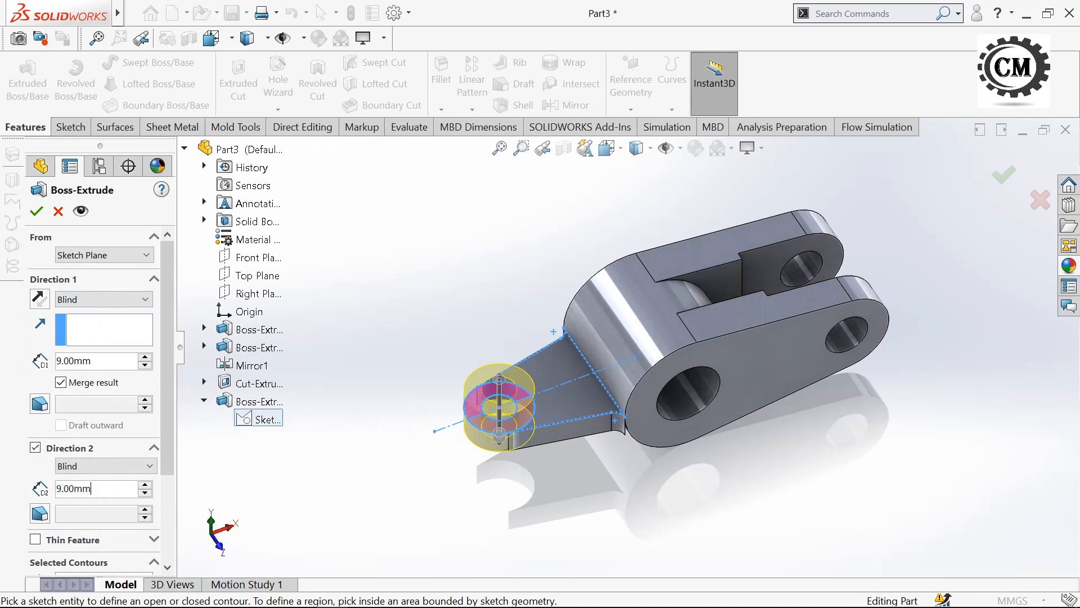
{"action": "type", "text": "9"}
{"action": "left_click", "coordinate": [37, 211]}
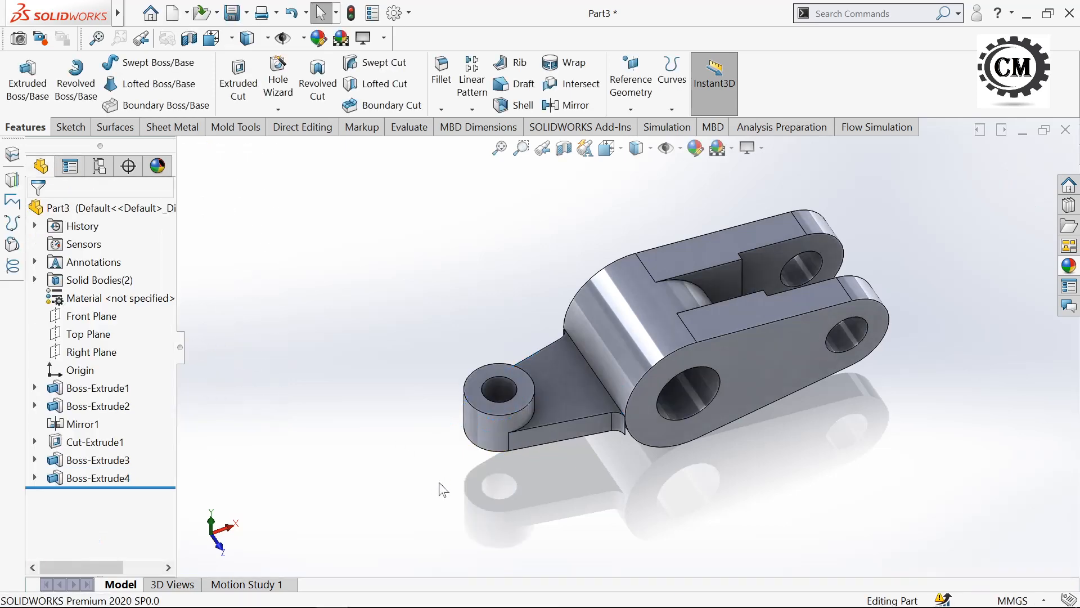
- Start a new sketch on the arm's flat end face that faces the link's rounded closed end
{"action": "mouse_move", "coordinate": [441, 489]}
{"action": "middle_mouse_down"}
{"action": "mouse_move", "coordinate": [369, 454]}
{"action": "mouse_move", "coordinate": [424, 441]}
{"action": "mouse_move", "coordinate": [400, 432]}
{"action": "mouse_move", "coordinate": [400, 339]}
{"action": "mouse_move", "coordinate": [410, 340]}
{"action": "mouse_move", "coordinate": [401, 340]}
{"action": "middle_mouse_up"}
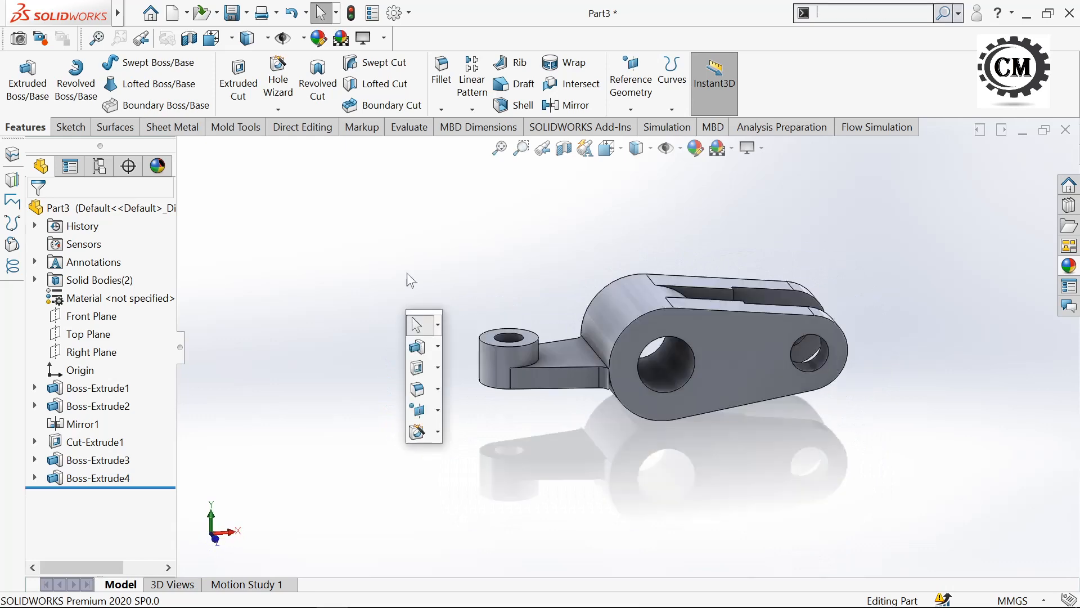
{"action": "left_click", "coordinate": [421, 249]}
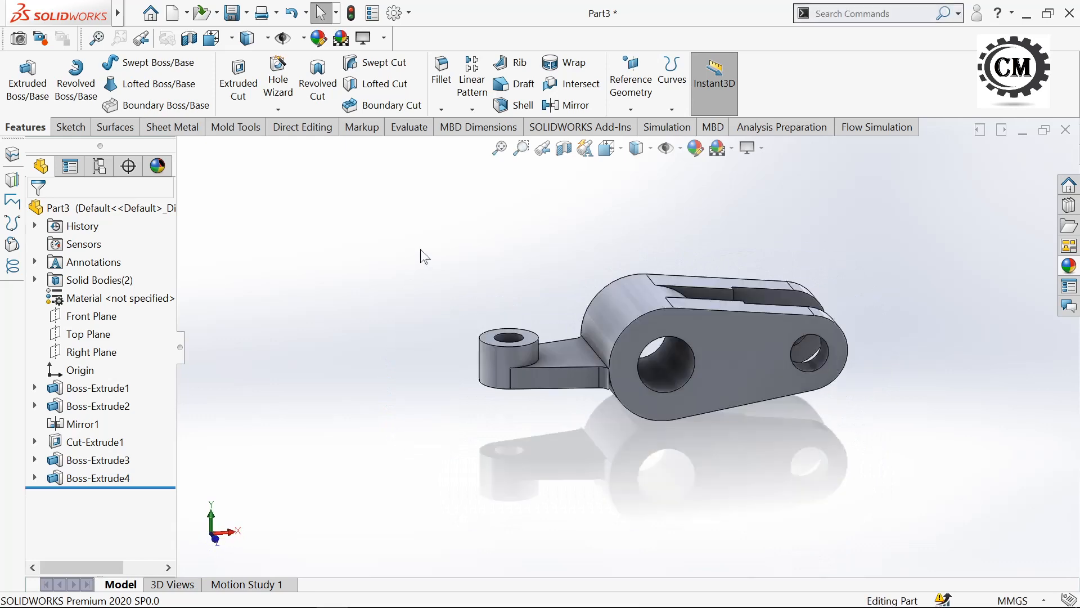
{"action": "left_click", "coordinate": [66, 128]}
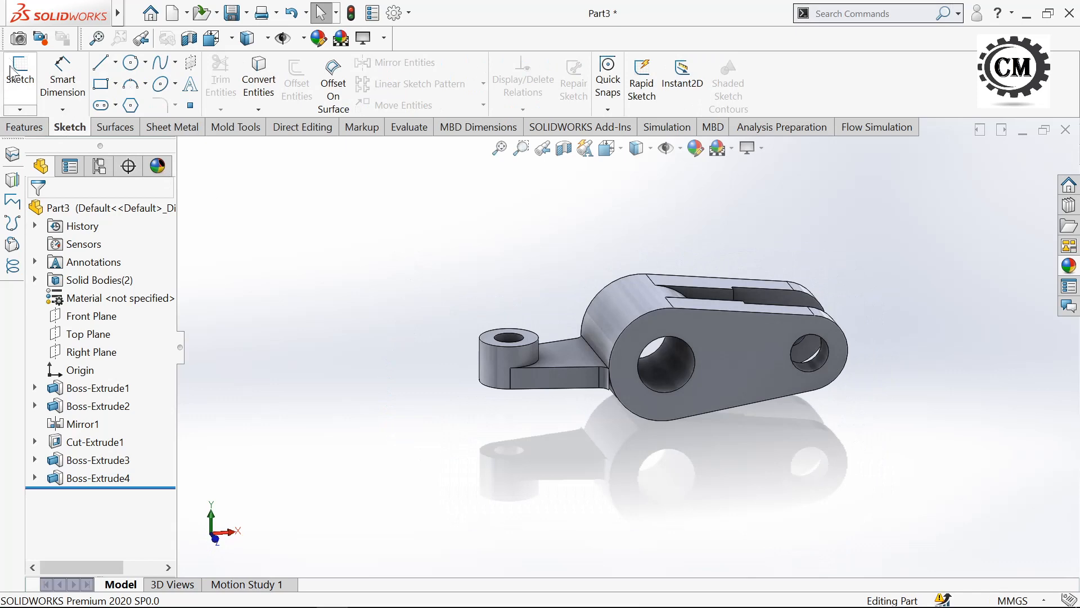
{"action": "left_click", "coordinate": [20, 71]}
{"action": "mouse_move", "coordinate": [523, 449]}
{"action": "middle_mouse_down"}
{"action": "mouse_move", "coordinate": [508, 422]}
{"action": "mouse_move", "coordinate": [536, 367]}
{"action": "mouse_move", "coordinate": [510, 367]}
{"action": "middle_mouse_up"}
{"action": "scroll", "coordinate": [661, 393], "scroll_direction": "down", "scroll_amount": 5}
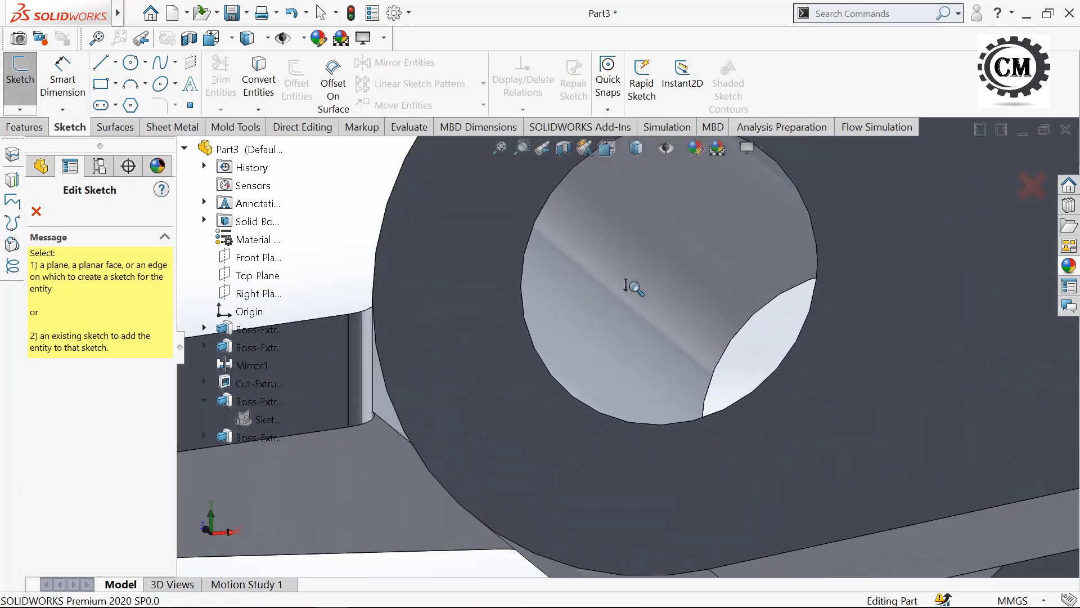
{"action": "left_click", "coordinate": [393, 493]}
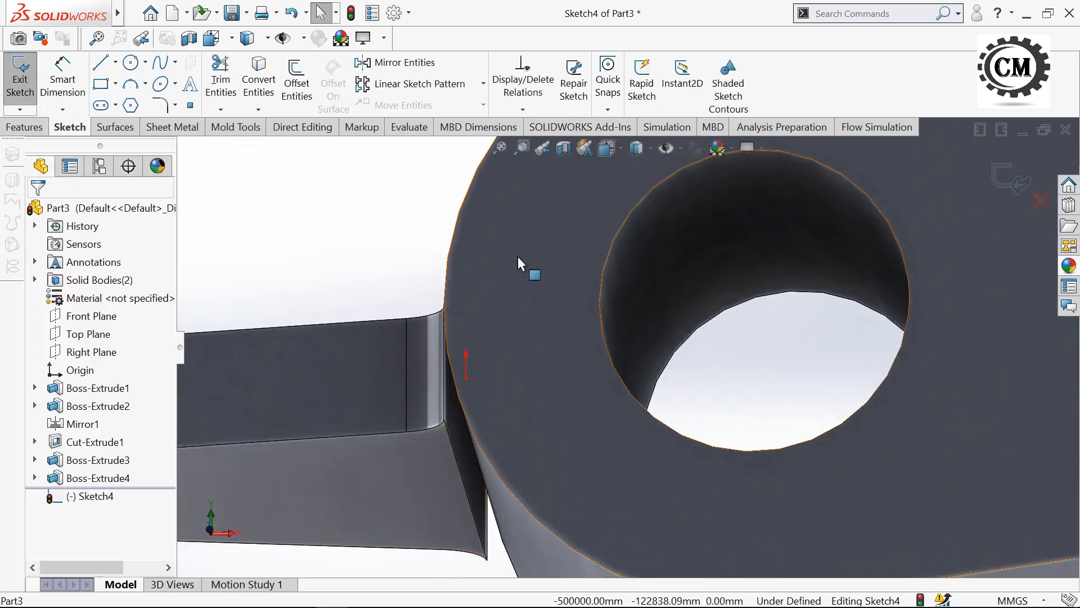
{"action": "key", "text": "z"}
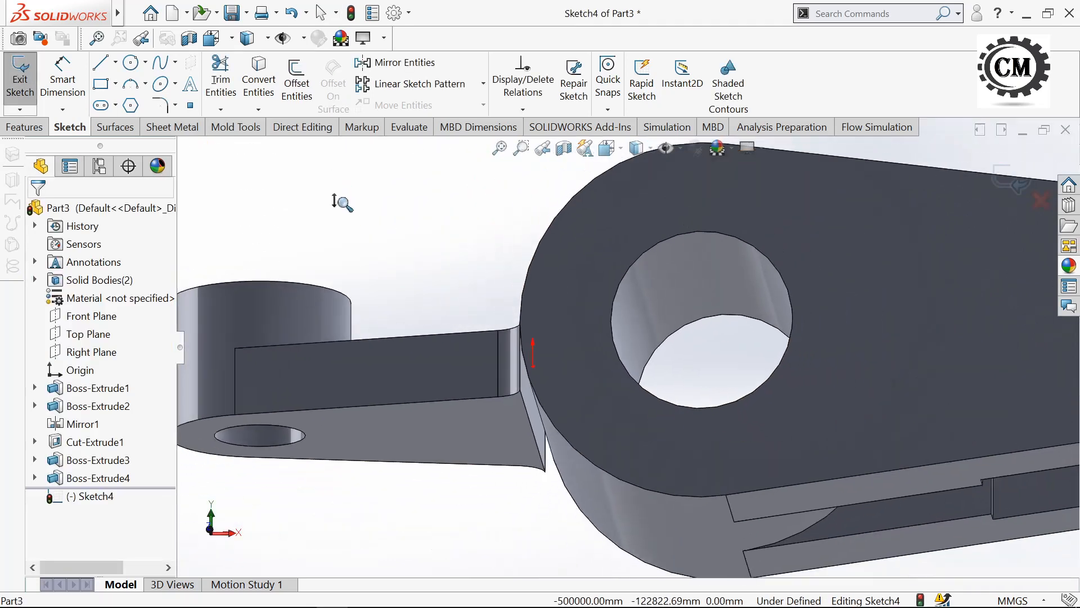
- Convert the edges of the arm's end face into sketch entities and exit the sketch
{"action": "left_click", "coordinate": [255, 67]}
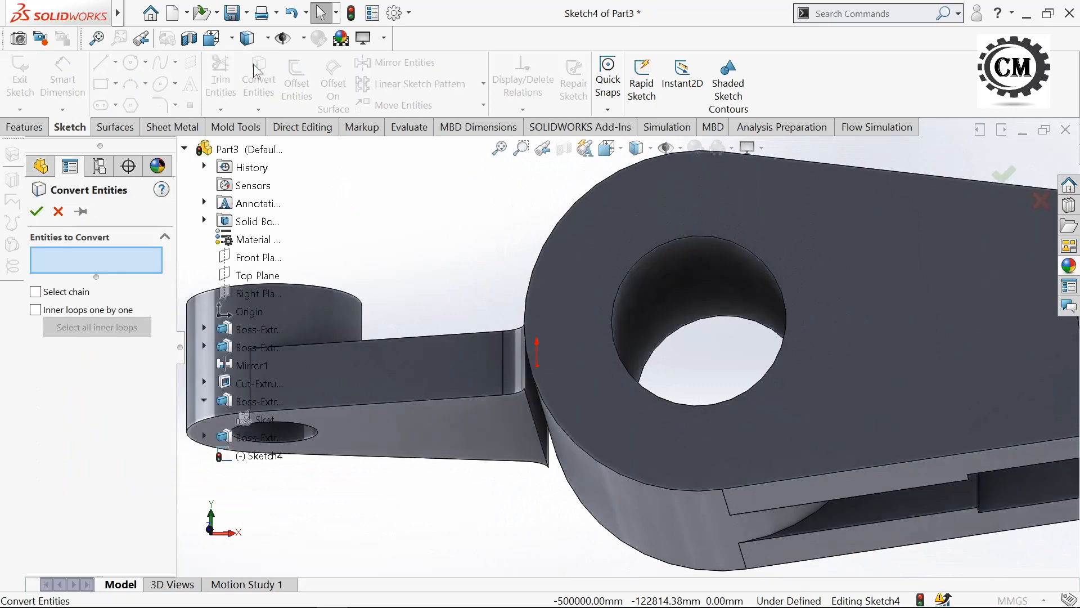
{"action": "left_click", "coordinate": [537, 416]}
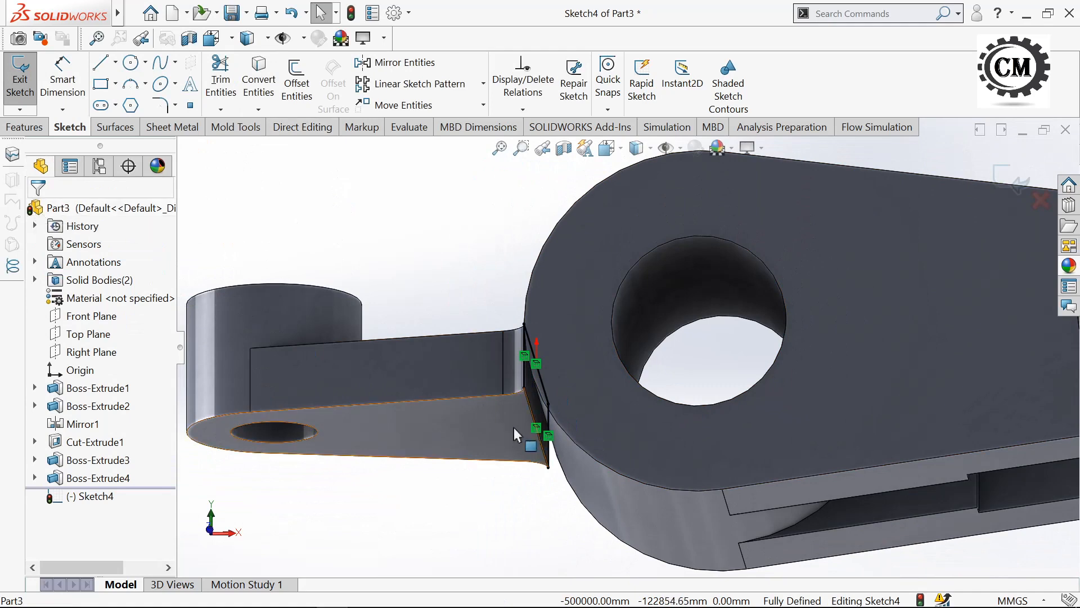
{"action": "left_click", "coordinate": [23, 85]}
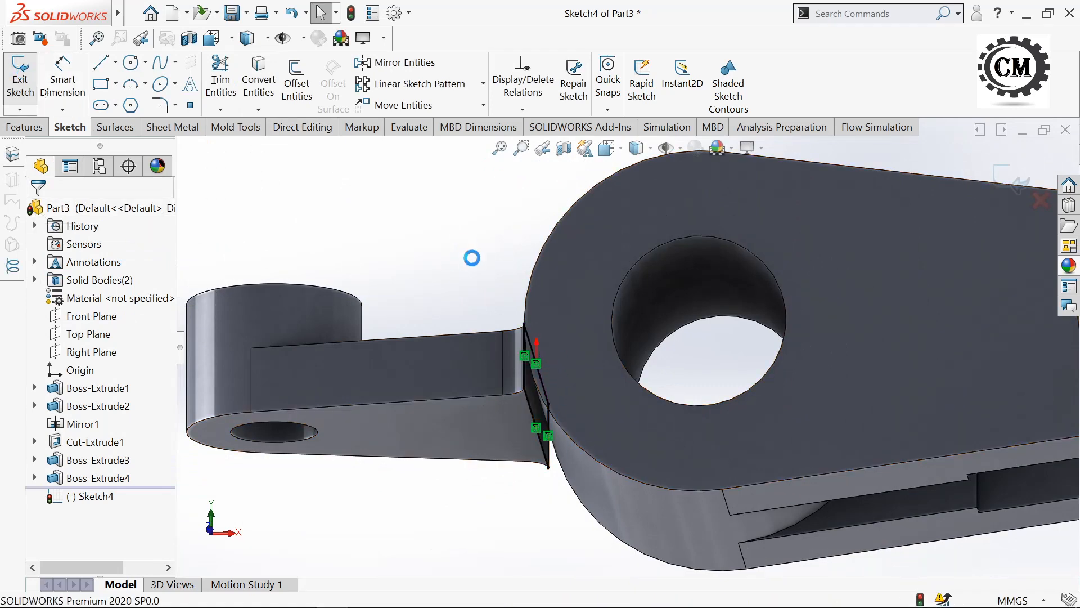
{"action": "left_click", "coordinate": [372, 243]}
- Extrude the arm's end-face sketch up to the cylindrical surface of the link's rounded closed end, merging the result
{"action": "left_click", "coordinate": [26, 126]}
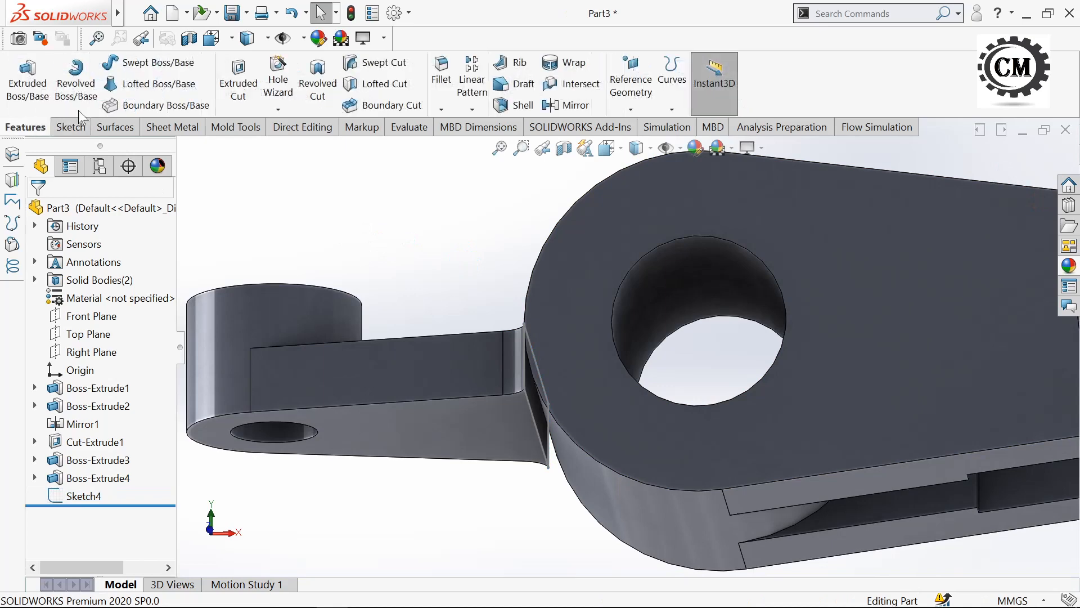
{"action": "left_click", "coordinate": [23, 81]}
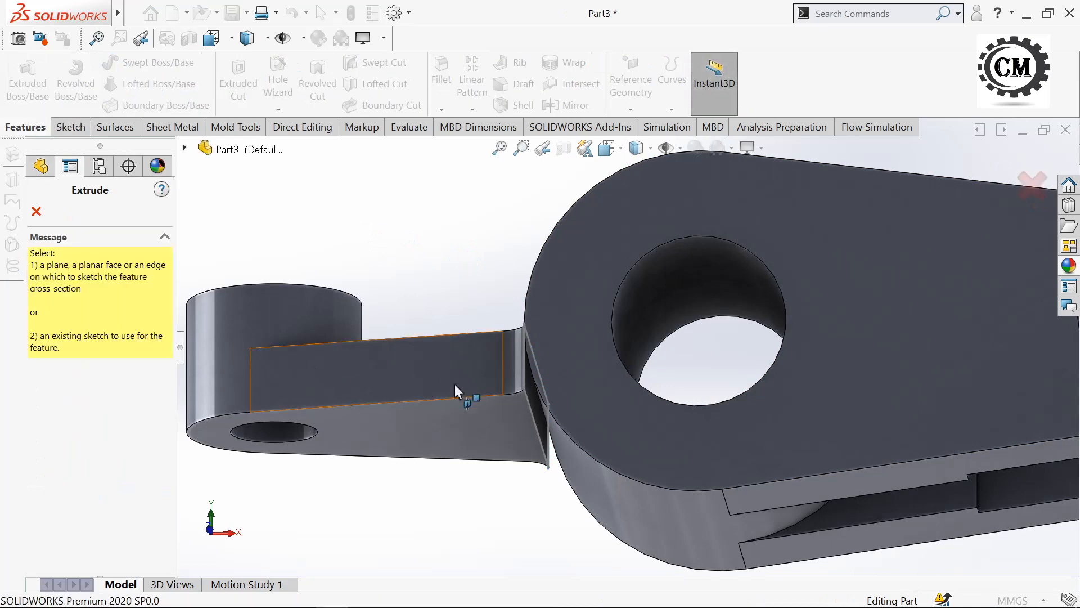
{"action": "left_click", "coordinate": [208, 151]}
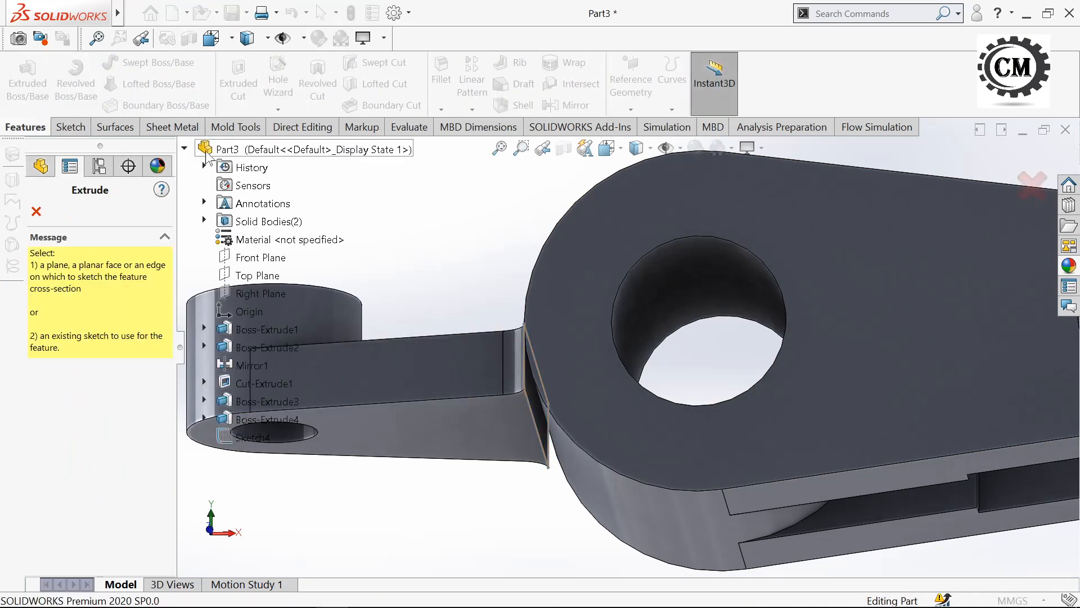
{"action": "left_click", "coordinate": [236, 438]}
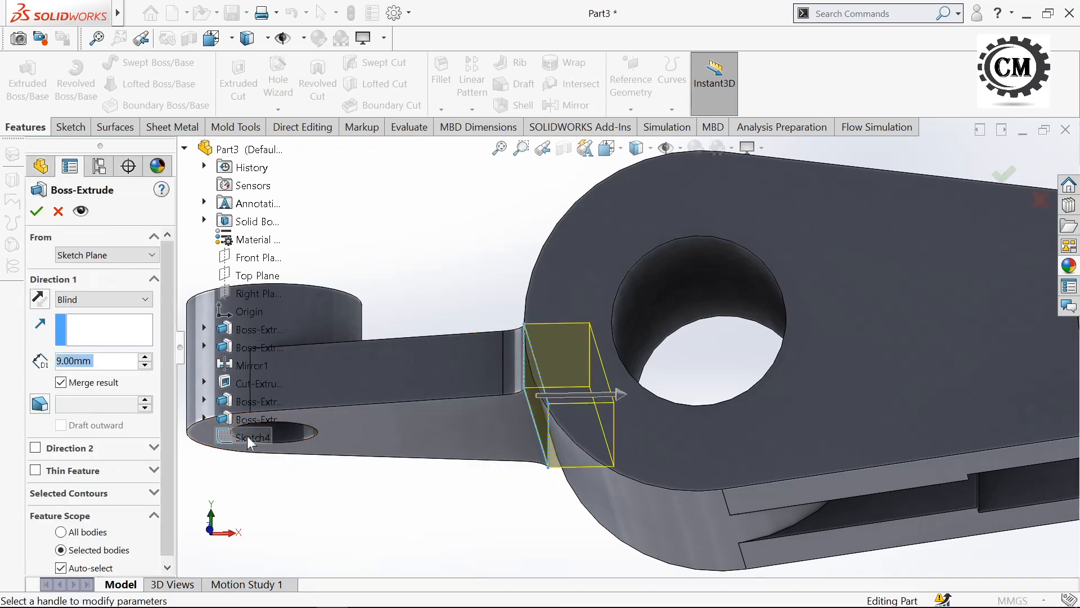
{"action": "left_click", "coordinate": [107, 299]}
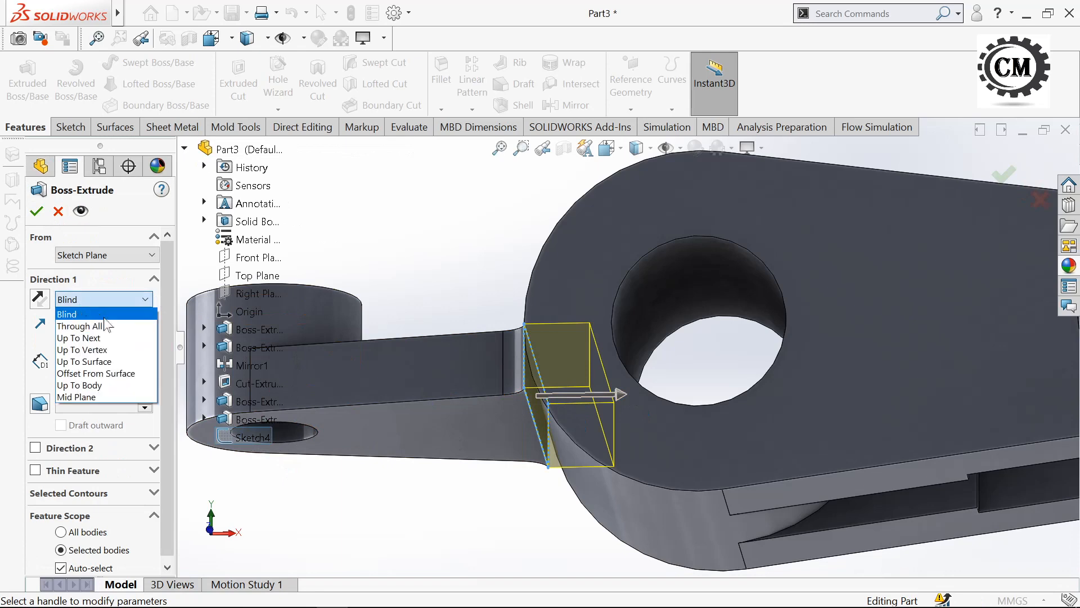
{"action": "left_click", "coordinate": [100, 362]}
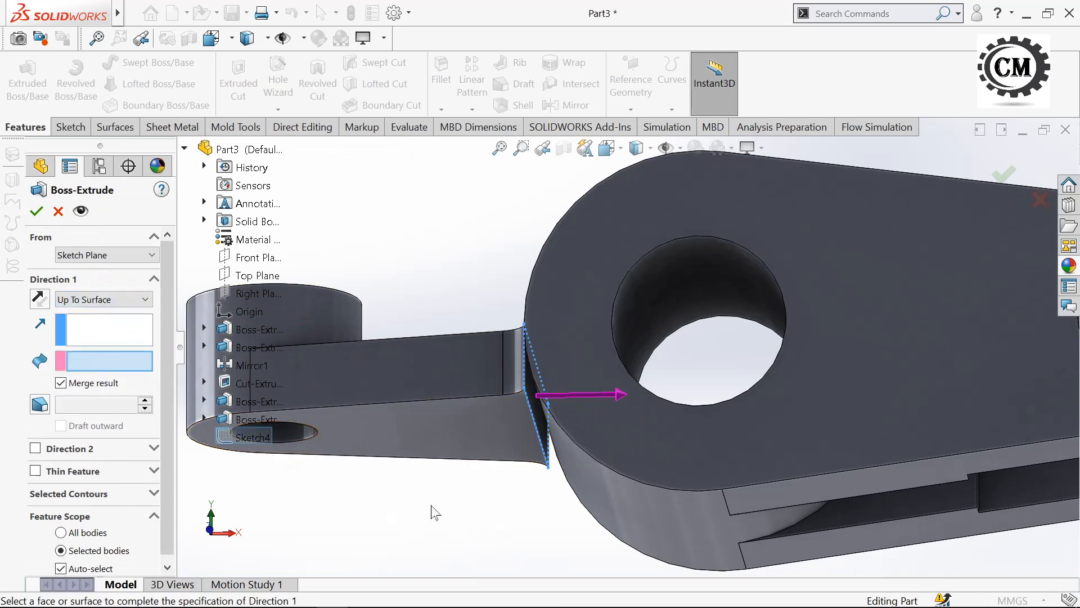
{"action": "middle_click_drag", "start_coordinate": [431, 505], "coordinate": [450, 512]}
{"action": "left_click", "coordinate": [628, 452]}
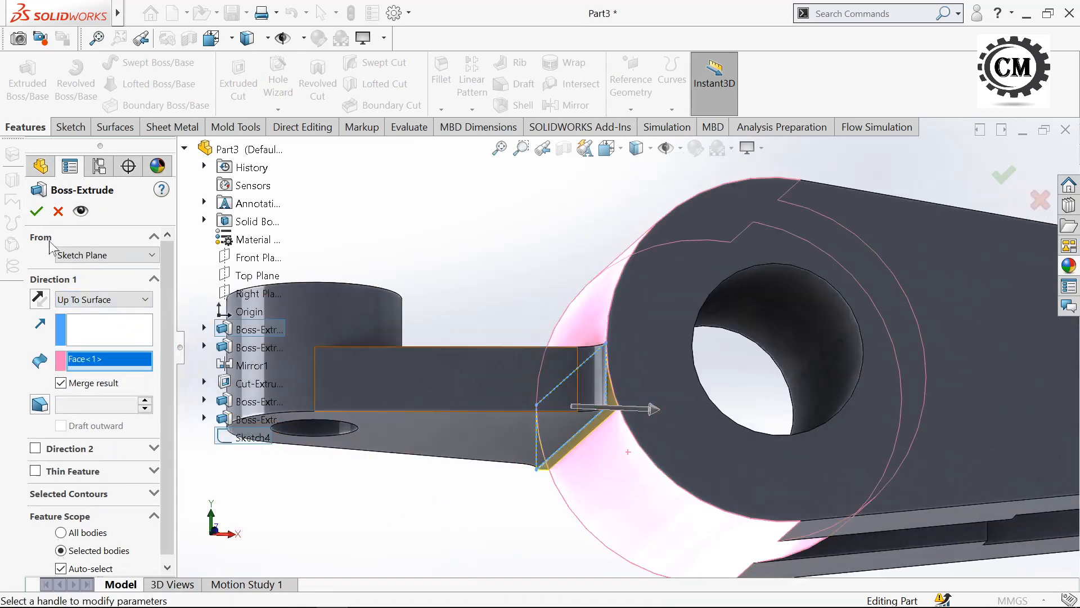
{"action": "left_click", "coordinate": [37, 212]}
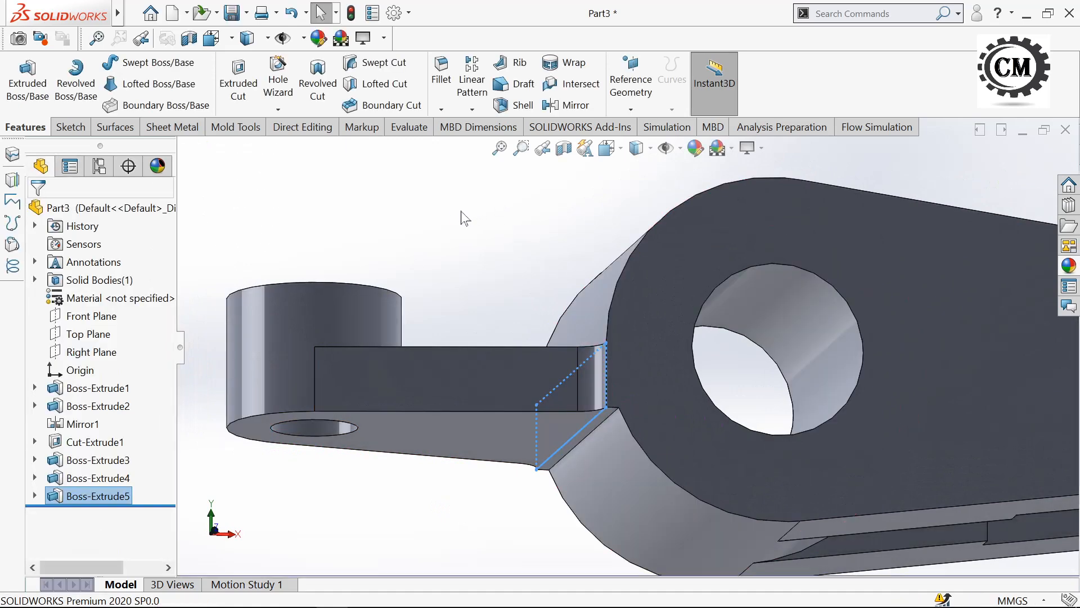
{"action": "middle_click_drag", "start_coordinate": [482, 222], "coordinate": [295, 245]}
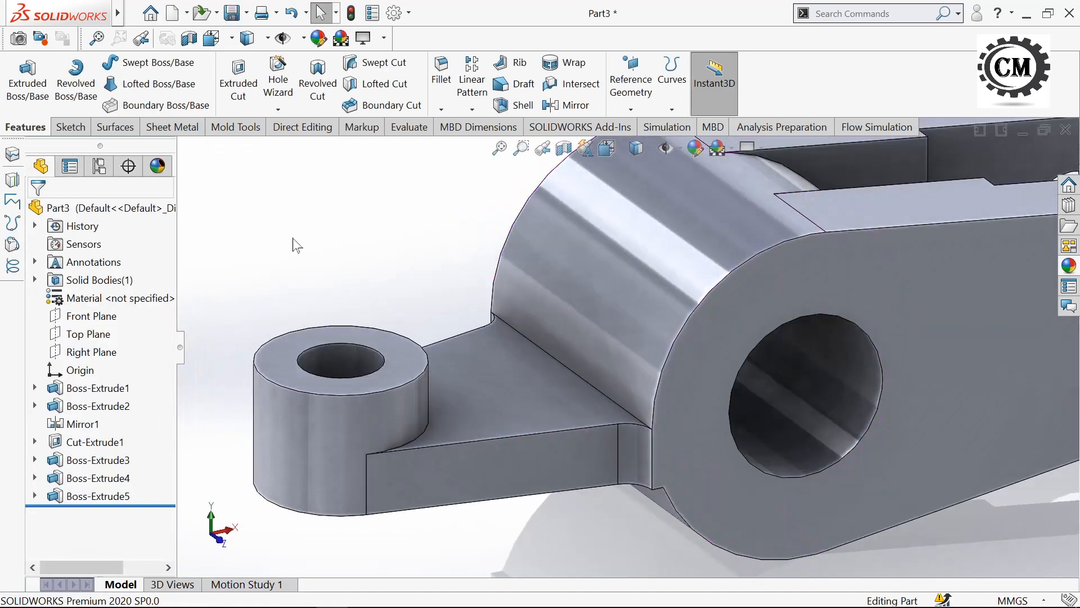
- Start a new sketch on the Front Plane and convert the upper arc edge of the link's rounded closed end
{"action": "left_click", "coordinate": [70, 127]}
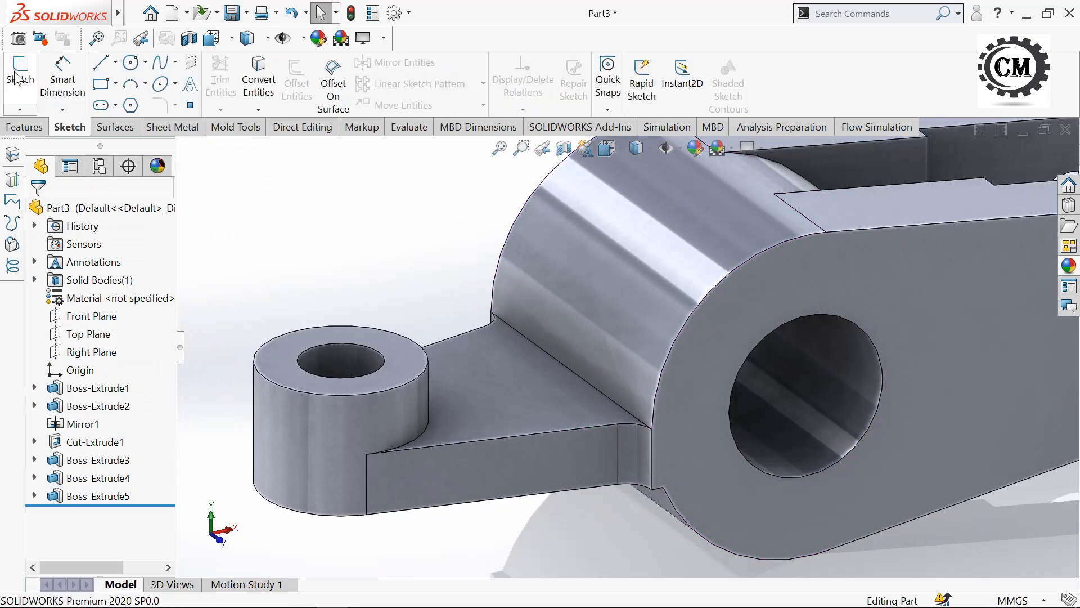
{"action": "left_click", "coordinate": [18, 77]}
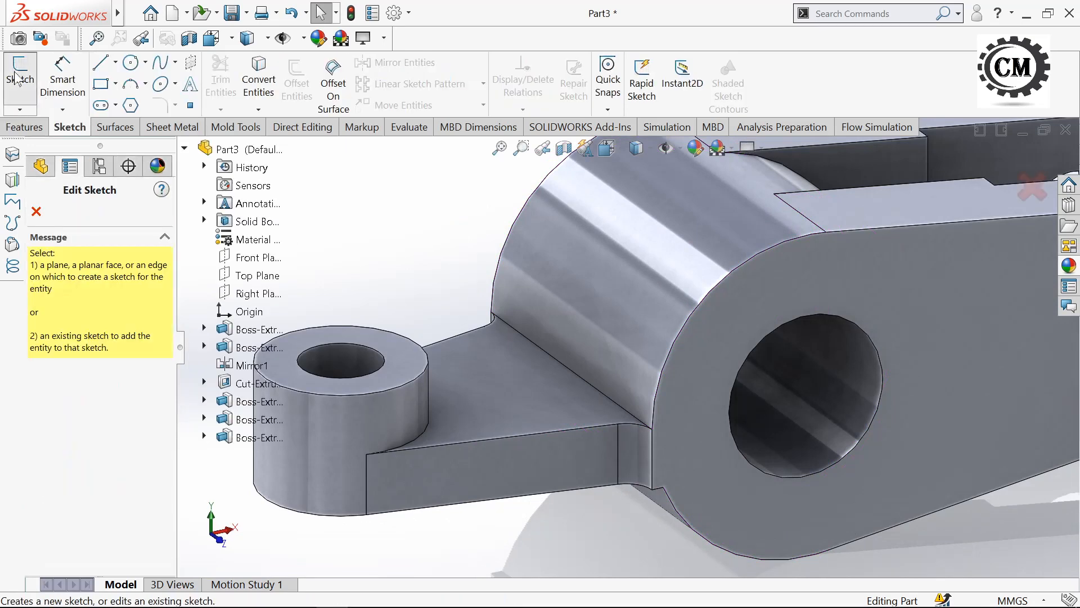
{"action": "left_click", "coordinate": [243, 262]}
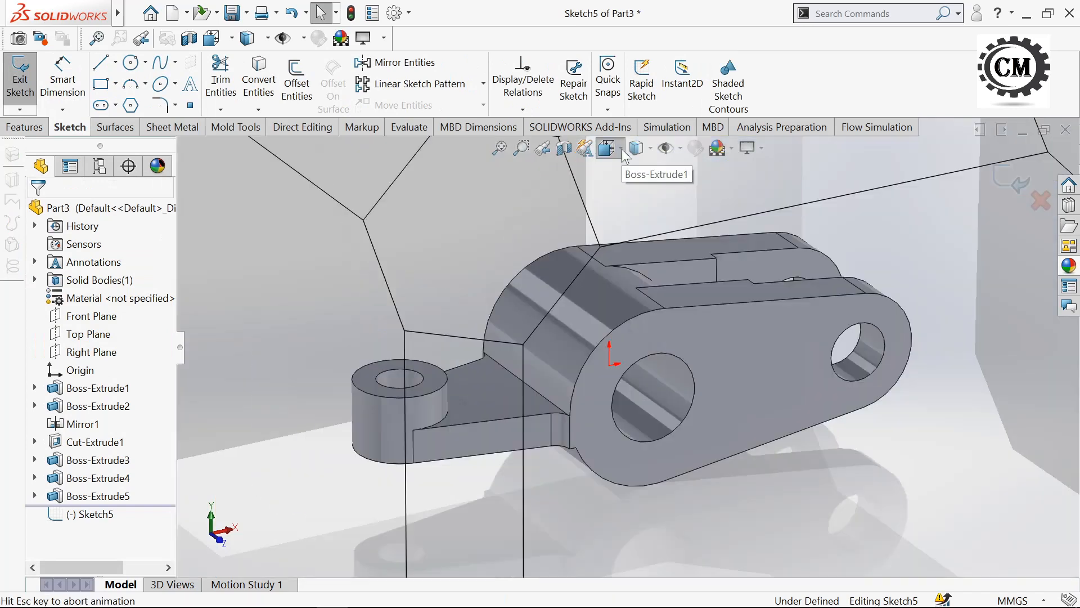
{"action": "left_click", "coordinate": [621, 148]}
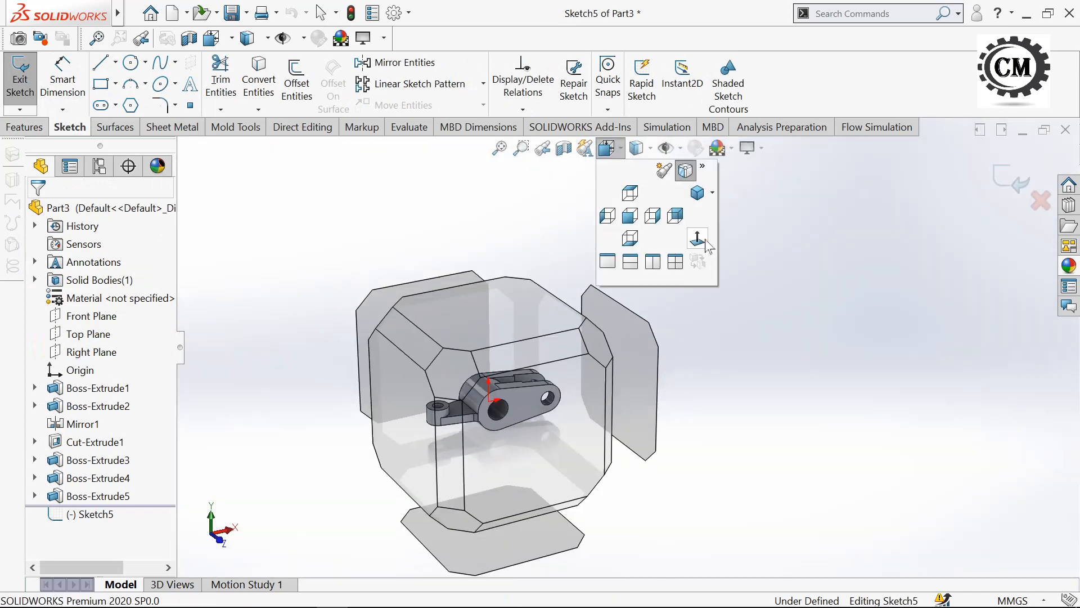
{"action": "left_click", "coordinate": [706, 243]}
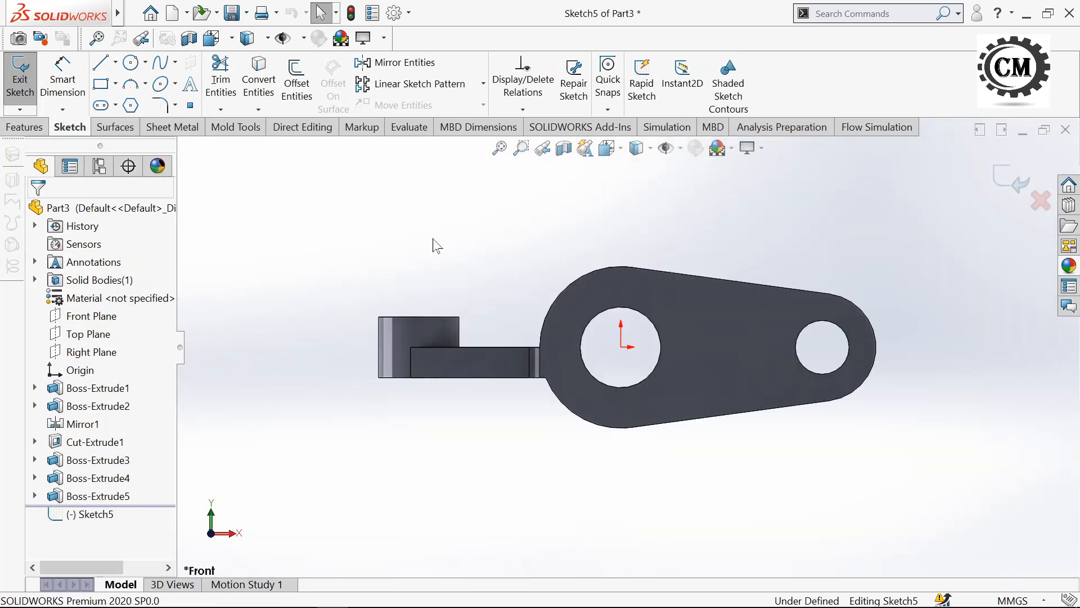
{"action": "left_click", "coordinate": [259, 79]}
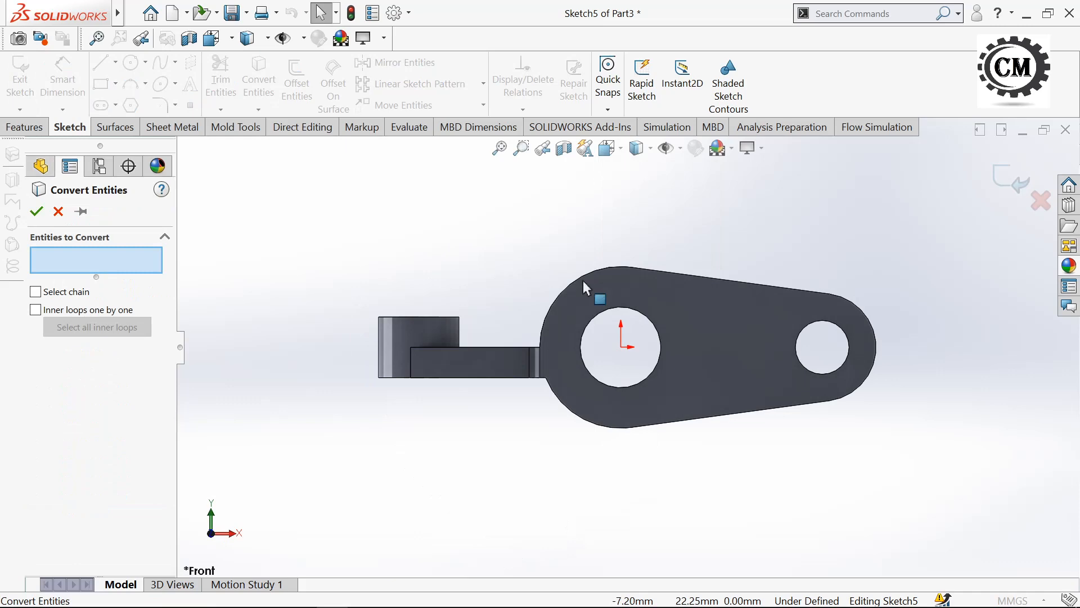
{"action": "left_click", "coordinate": [566, 292]}
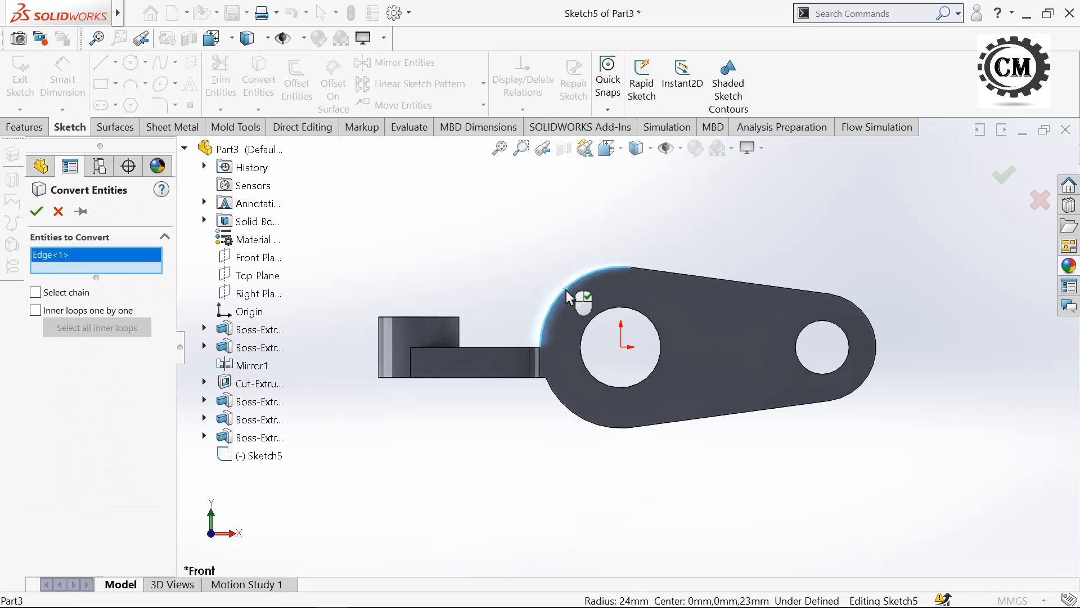
{"action": "right_click", "coordinate": [568, 295]}
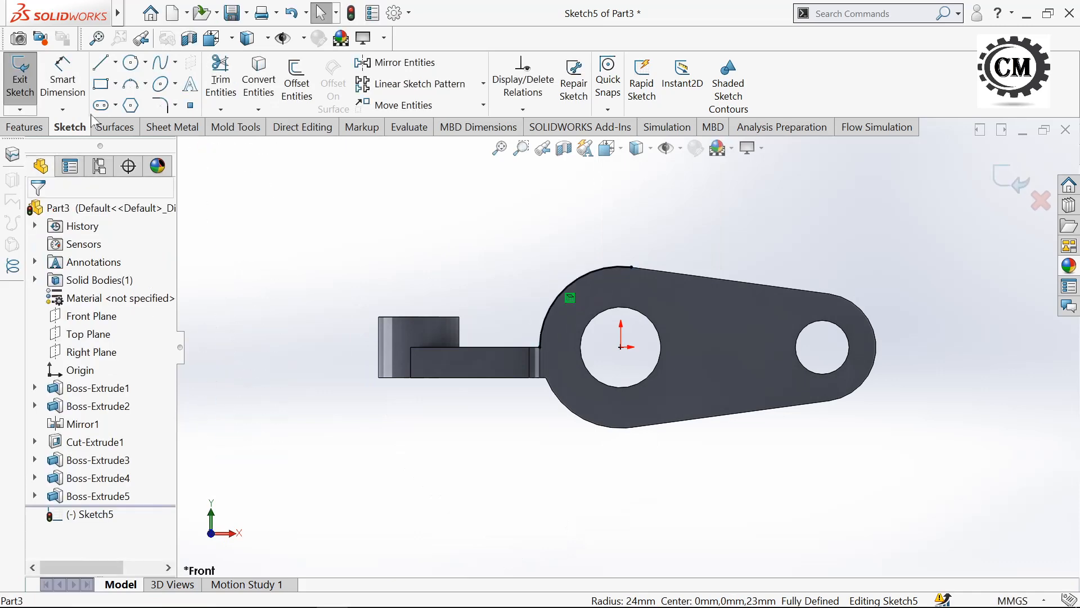
- Sketch a 9 mm vertical line down the eye's inner side and a horizontal line along the arm's top to the converted arc
{"action": "left_click", "coordinate": [102, 63]}
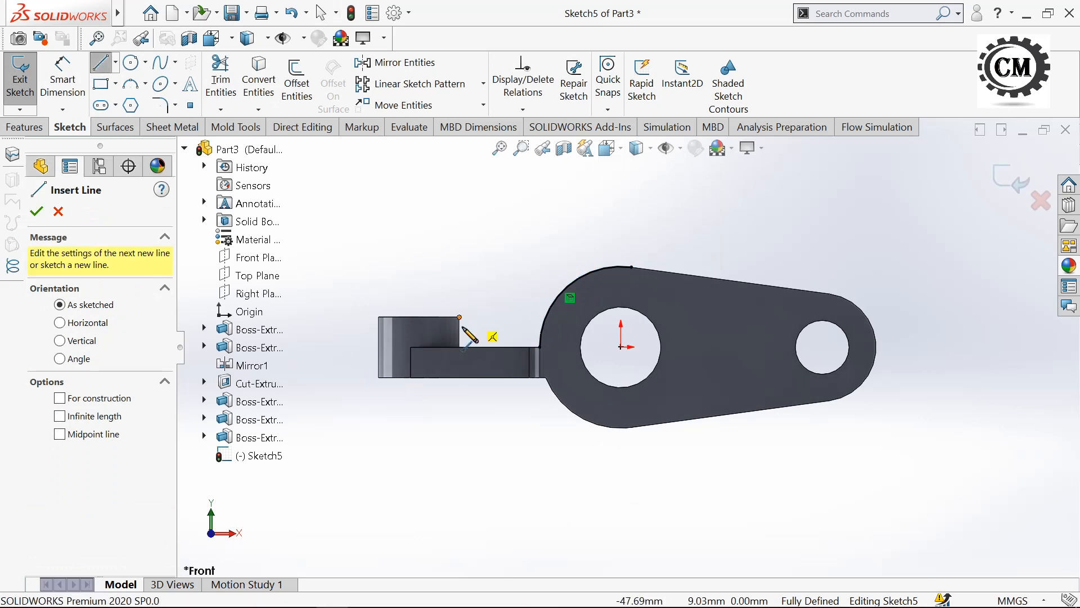
{"action": "left_click", "coordinate": [463, 347]}
{"action": "scroll", "coordinate": [432, 346], "scroll_direction": "down", "scroll_amount": 2}
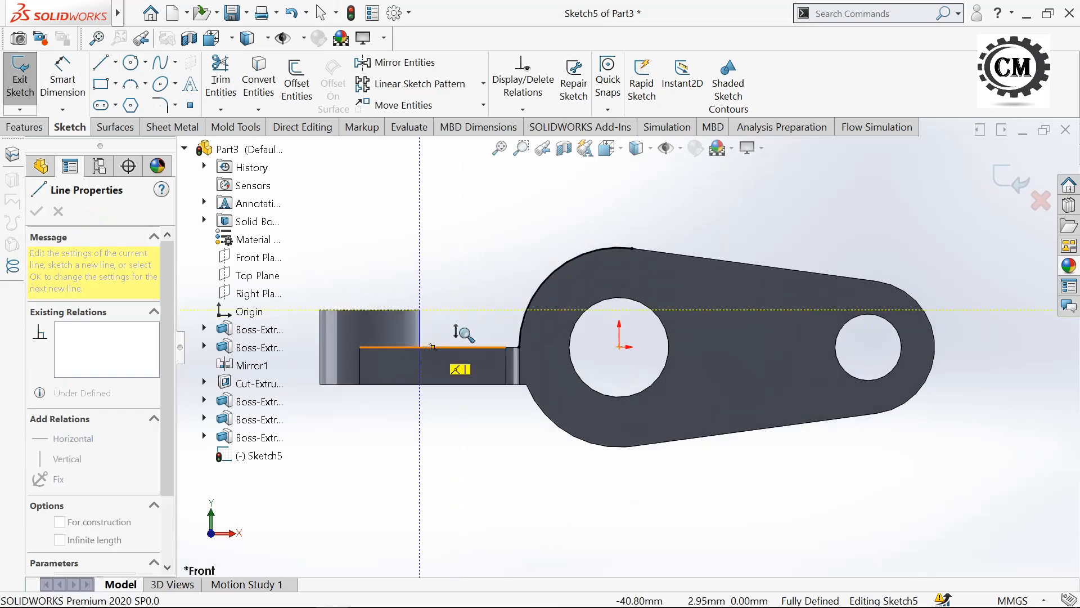
{"action": "scroll", "coordinate": [457, 333], "scroll_direction": "down", "scroll_amount": 2}
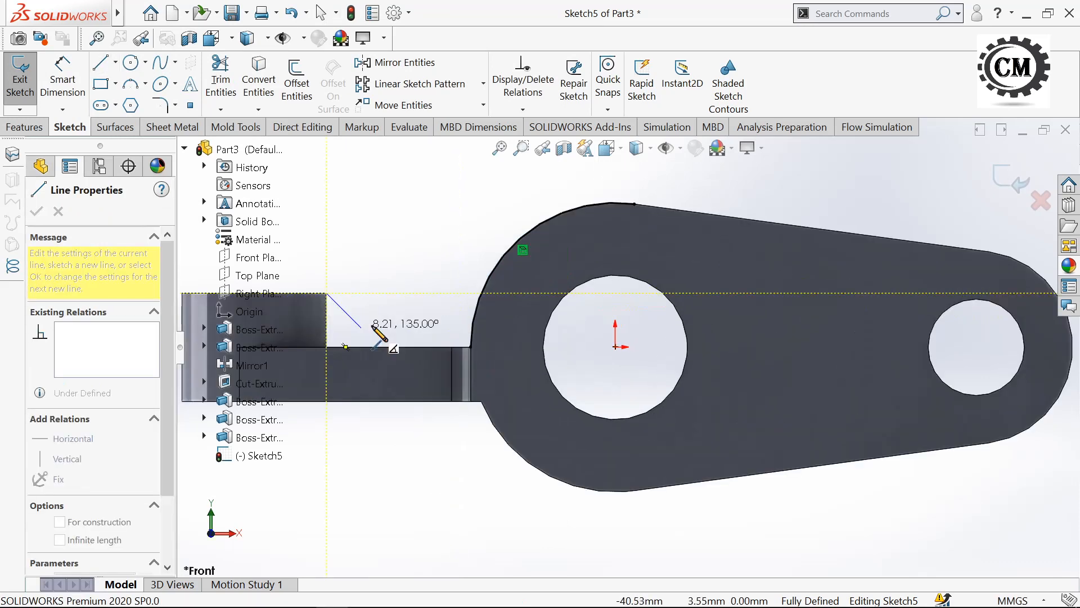
{"action": "left_click", "coordinate": [328, 347]}
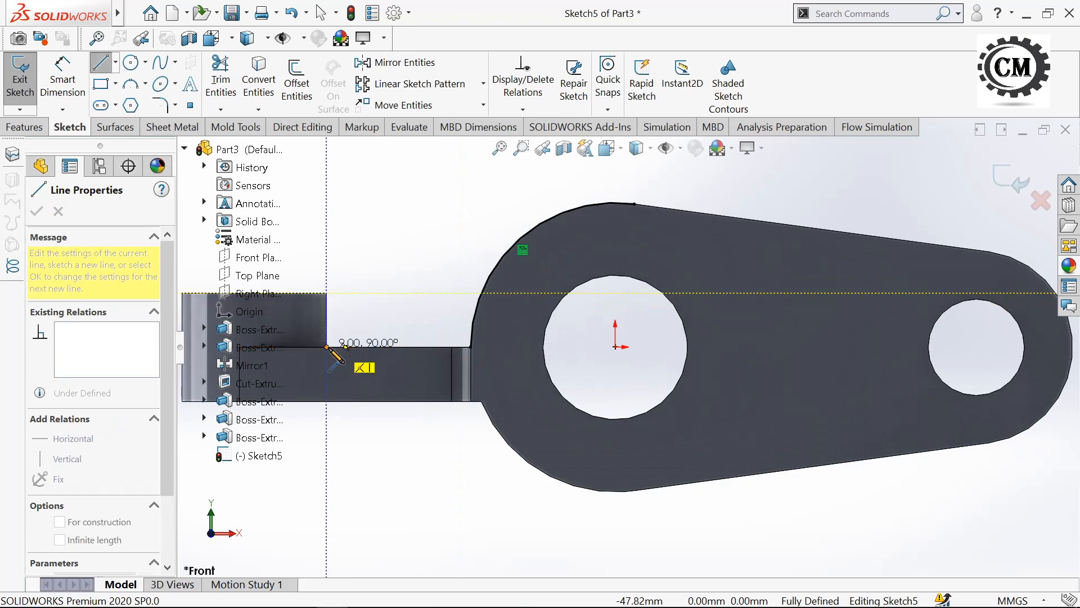
{"action": "left_click", "coordinate": [327, 348]}
{"action": "double_click", "coordinate": [470, 347]}
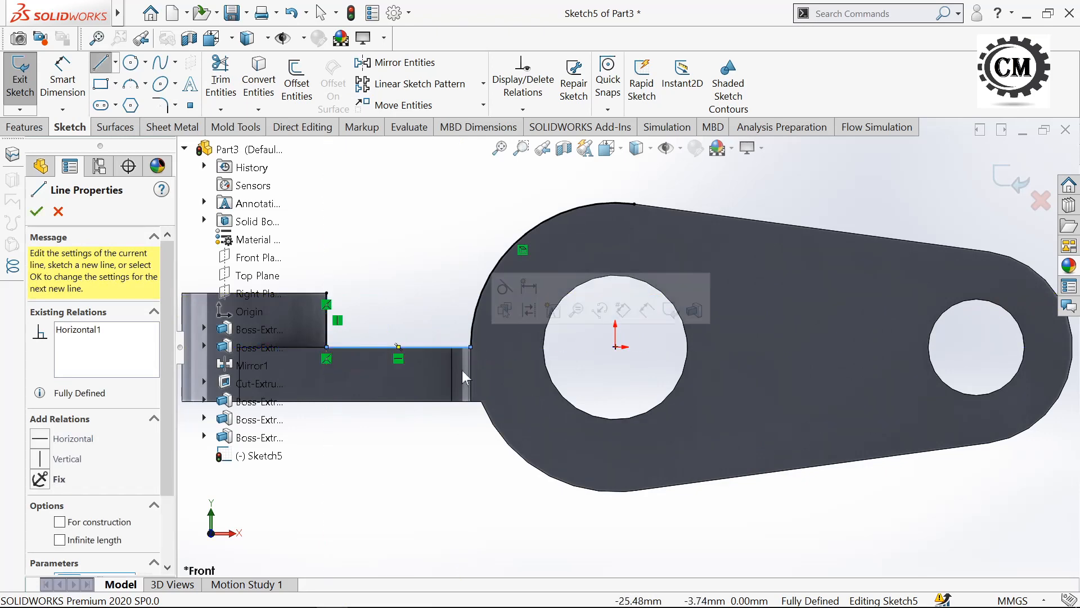
- Sketch a sloping line about 51 mm long from the eye's upper corner over the rounded end and make it tangent to the arc
{"action": "left_click", "coordinate": [327, 293]}
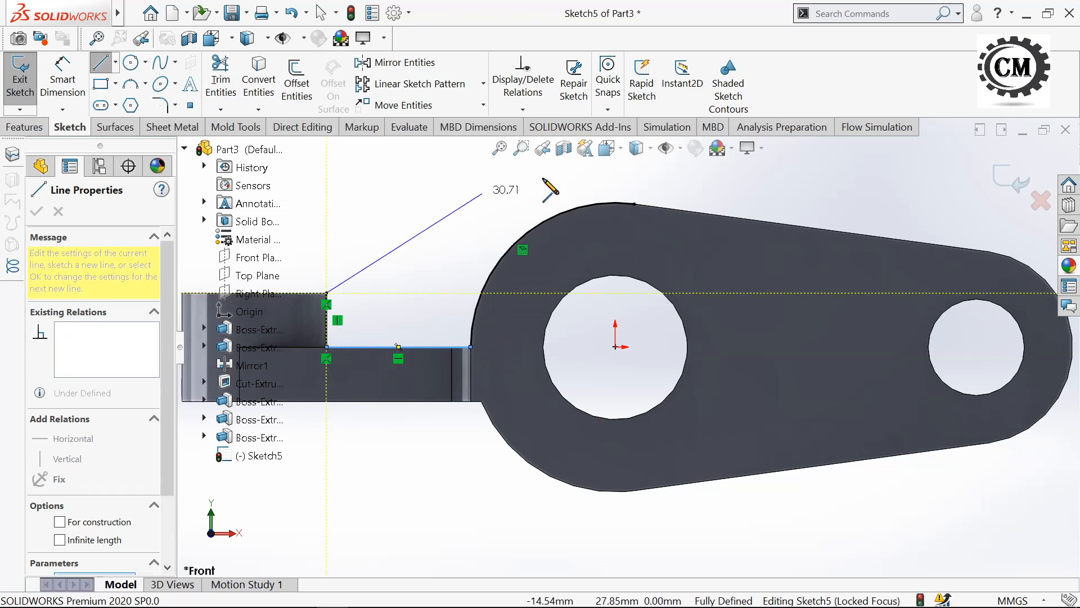
{"action": "left_click", "coordinate": [610, 174]}
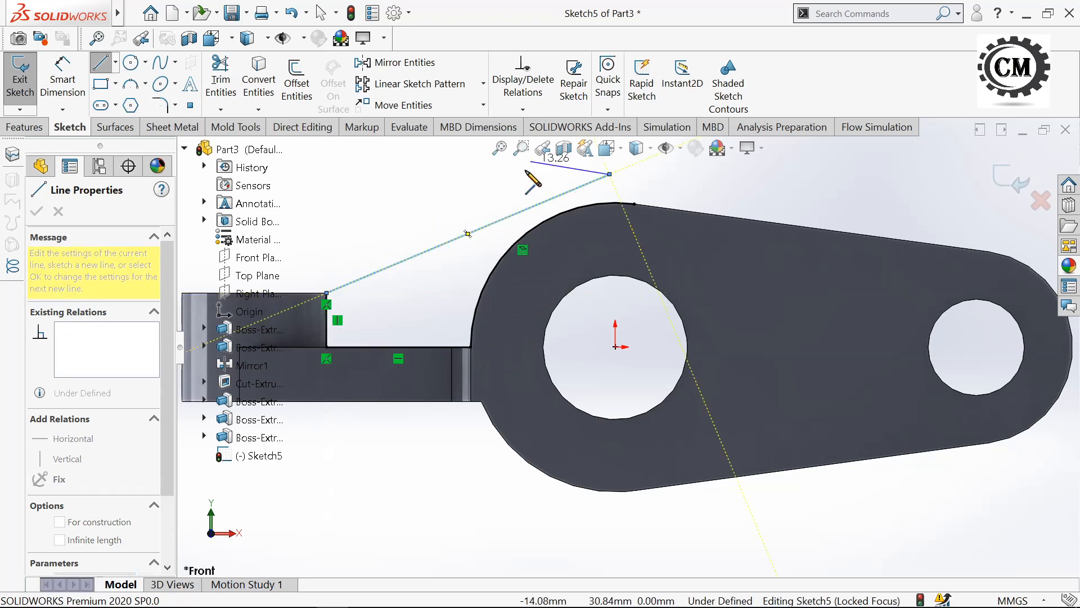
{"action": "key", "text": "Escape"}
{"action": "left_click", "coordinate": [478, 229]}
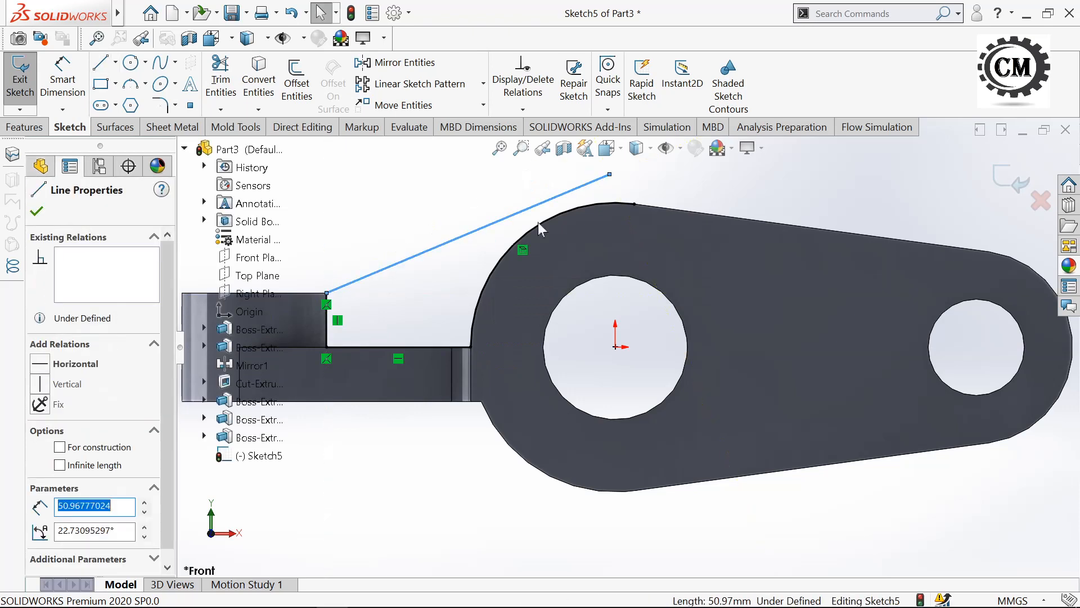
{"action": "left_click", "coordinate": [539, 225], "text": "ctrl"}
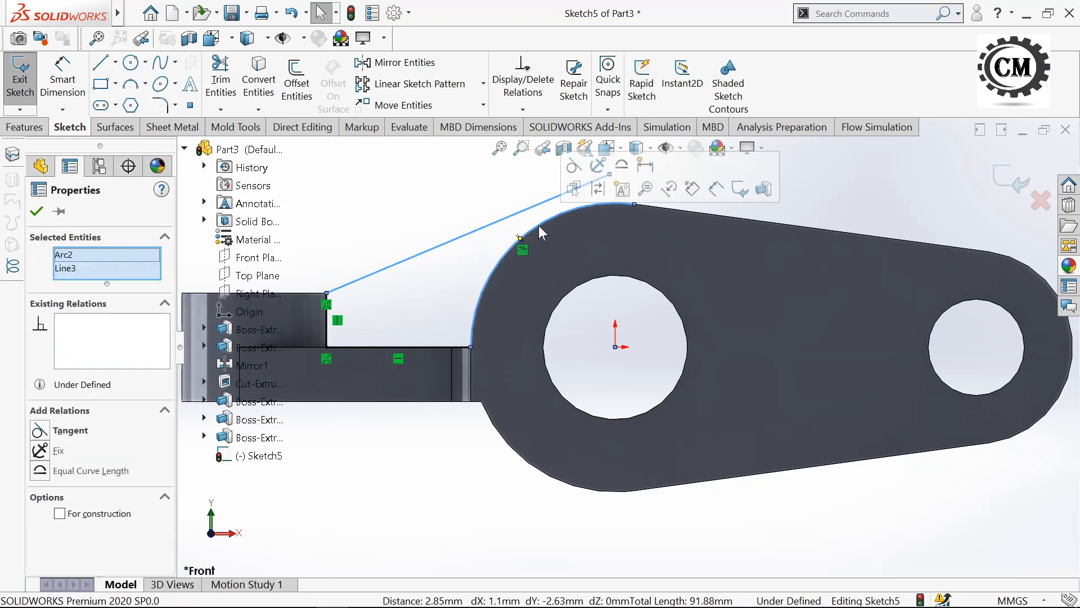
{"action": "left_click", "coordinate": [57, 431]}
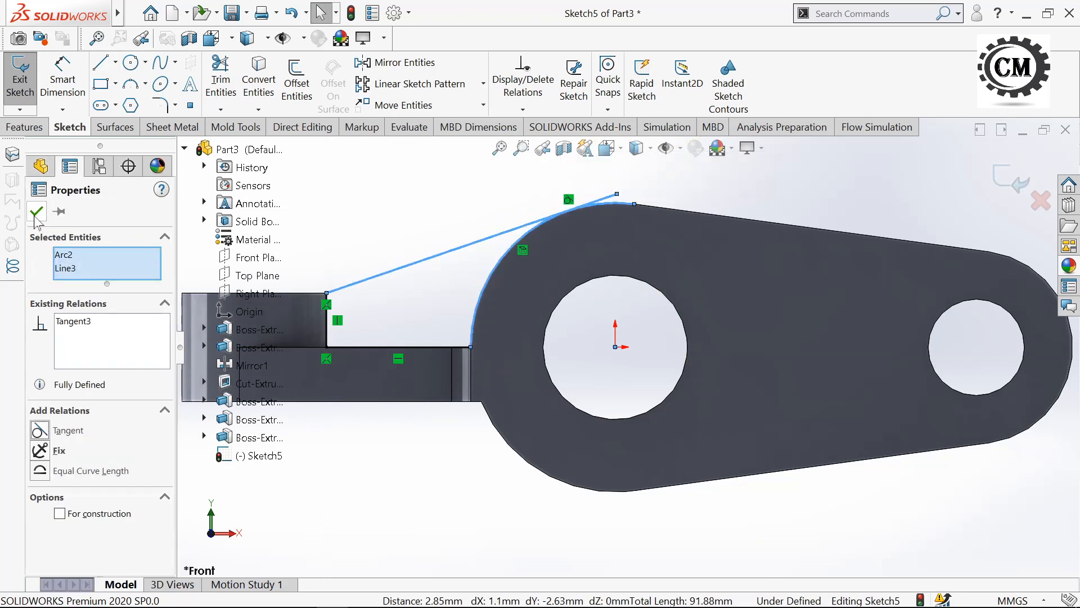
{"action": "left_click", "coordinate": [35, 216]}
- Trim the sloping line and the arc beyond their tangent point to close the rib profile, and exit the sketch
{"action": "left_click", "coordinate": [220, 82]}
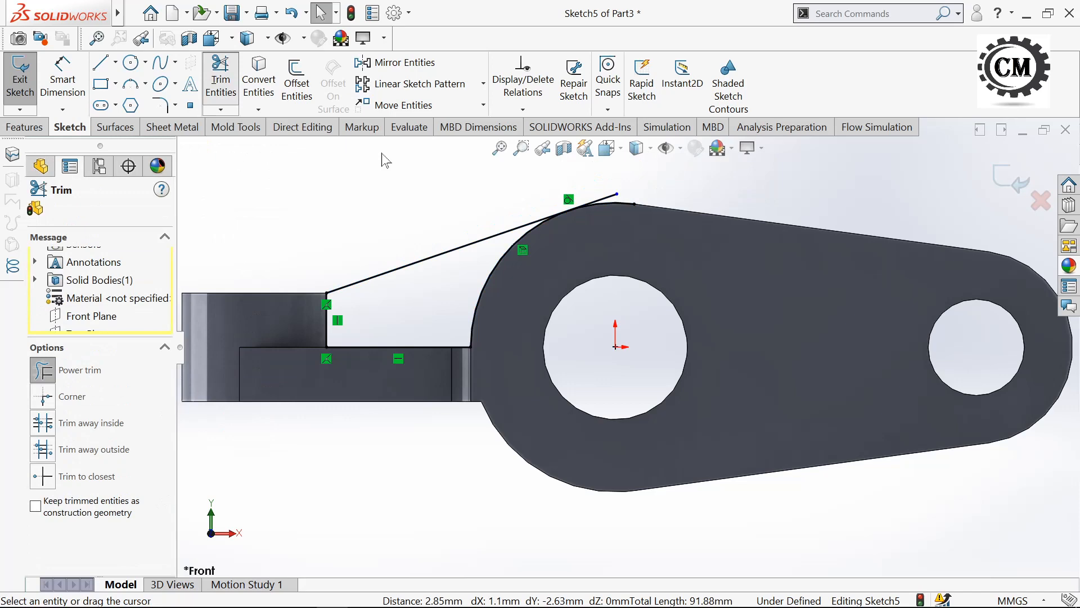
{"action": "left_click_drag", "start_coordinate": [560, 181], "coordinate": [620, 215]}
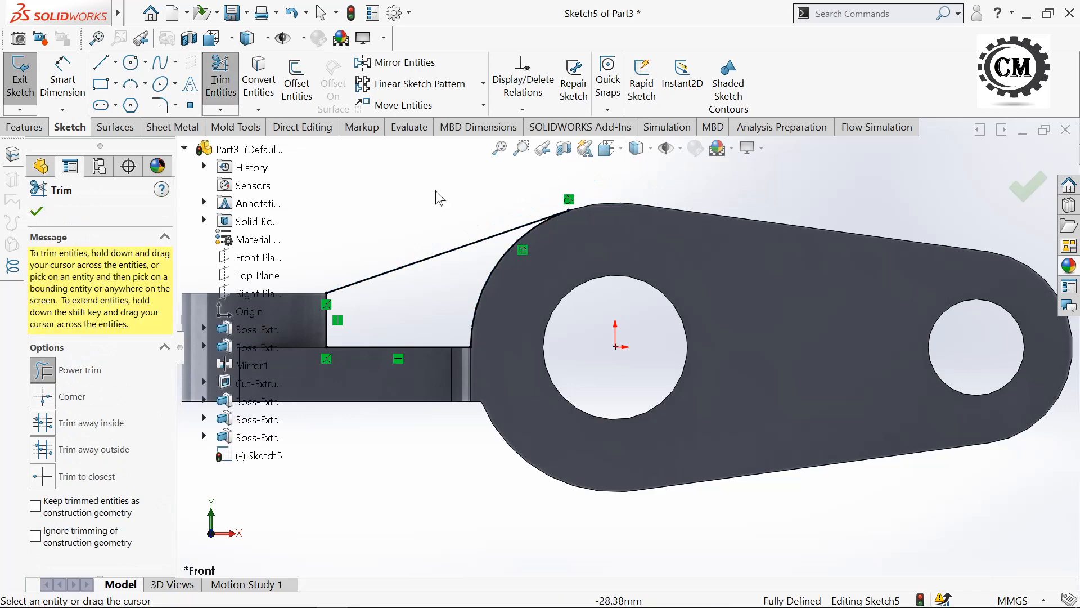
{"action": "middle_click_drag", "start_coordinate": [442, 202], "coordinate": [506, 244]}
{"action": "left_click", "coordinate": [37, 212]}
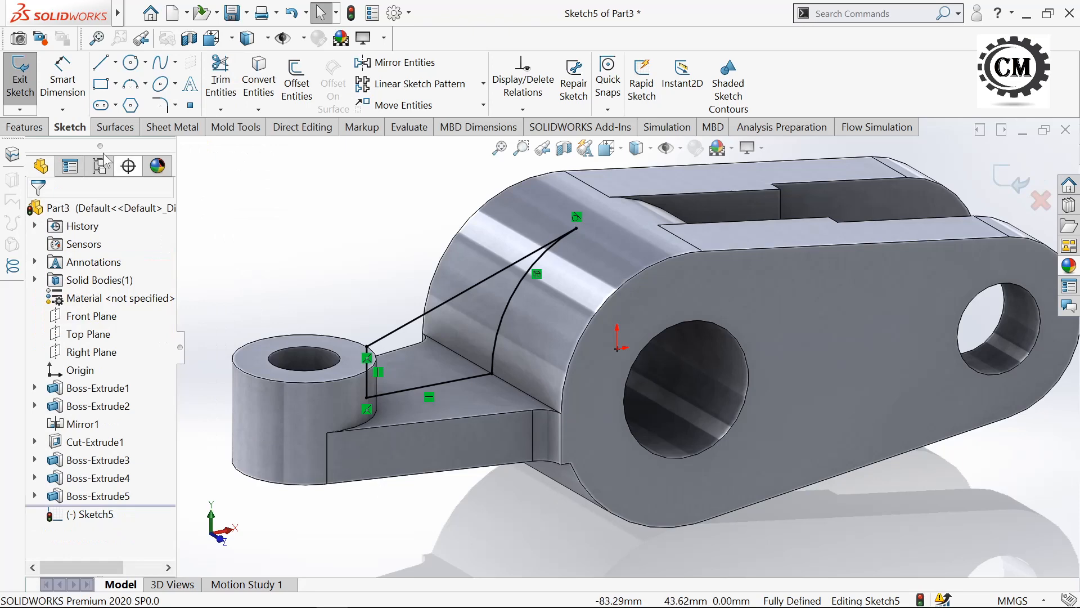
{"action": "left_click", "coordinate": [20, 76]}
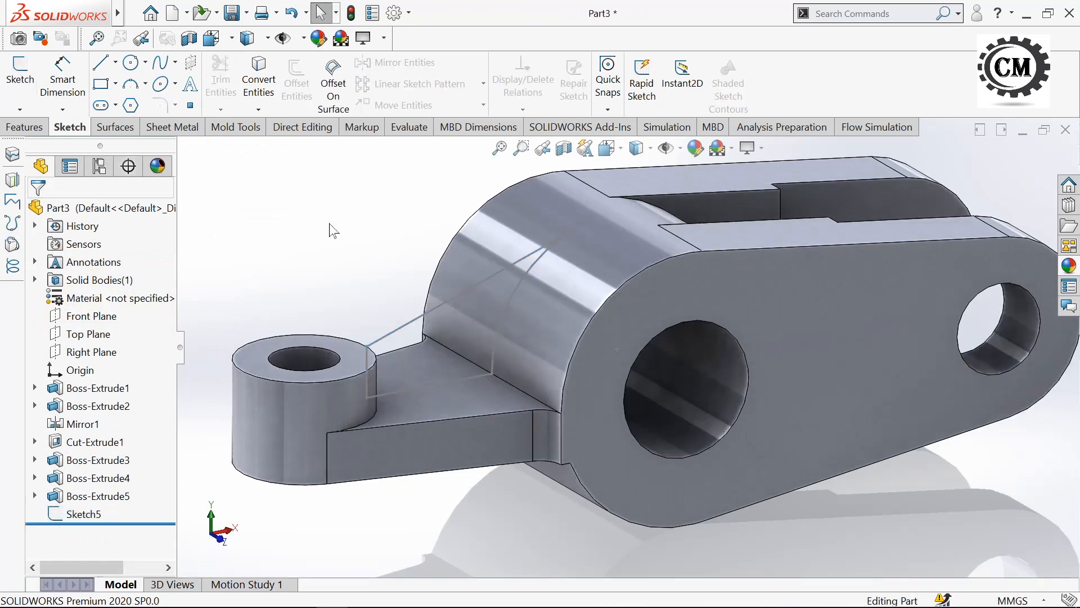
- Start a new sketch on the top face of the ring-shaped eye and view it face-on
{"action": "left_click", "coordinate": [20, 76]}
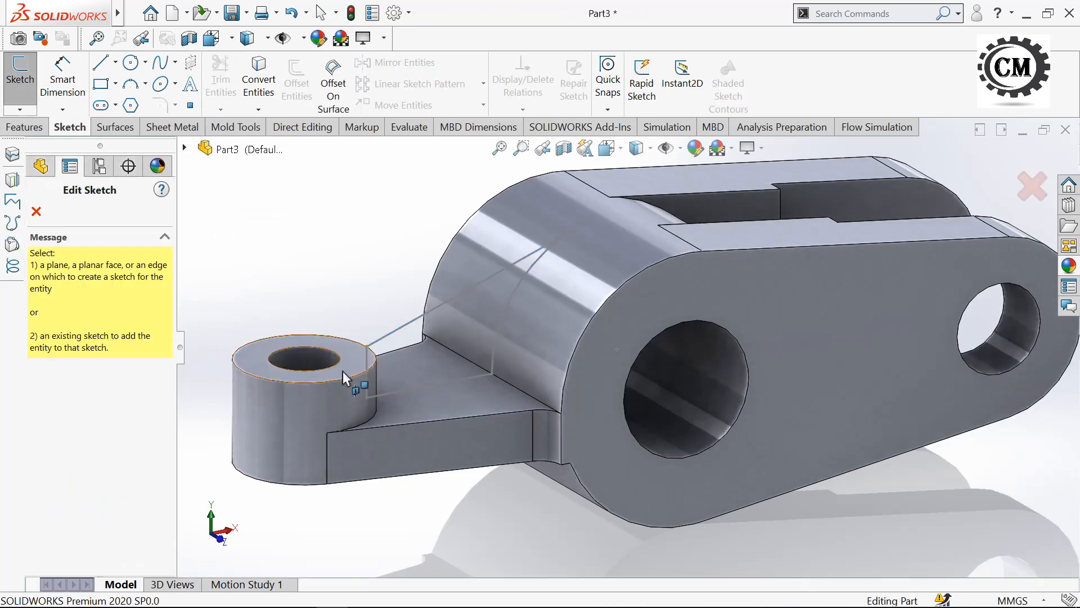
{"action": "left_click", "coordinate": [345, 378]}
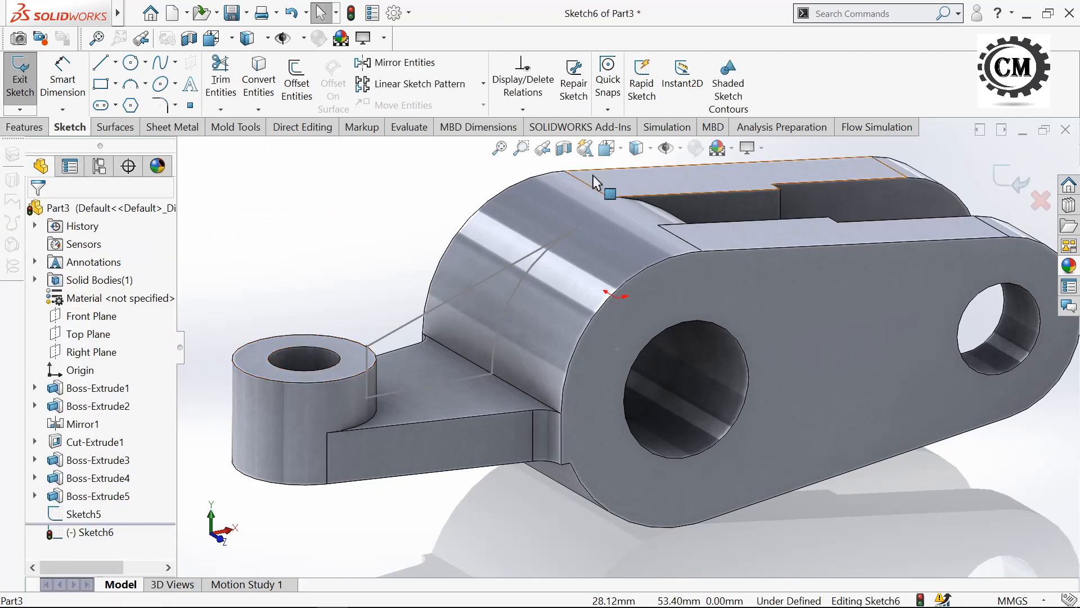
{"action": "left_click", "coordinate": [609, 149]}
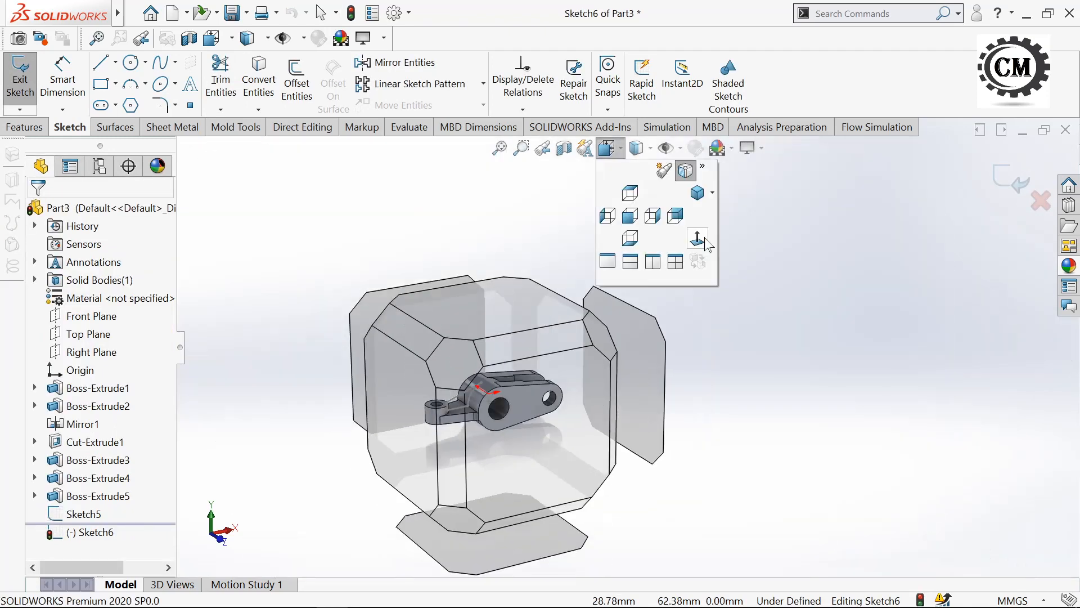
{"action": "left_click", "coordinate": [707, 239]}
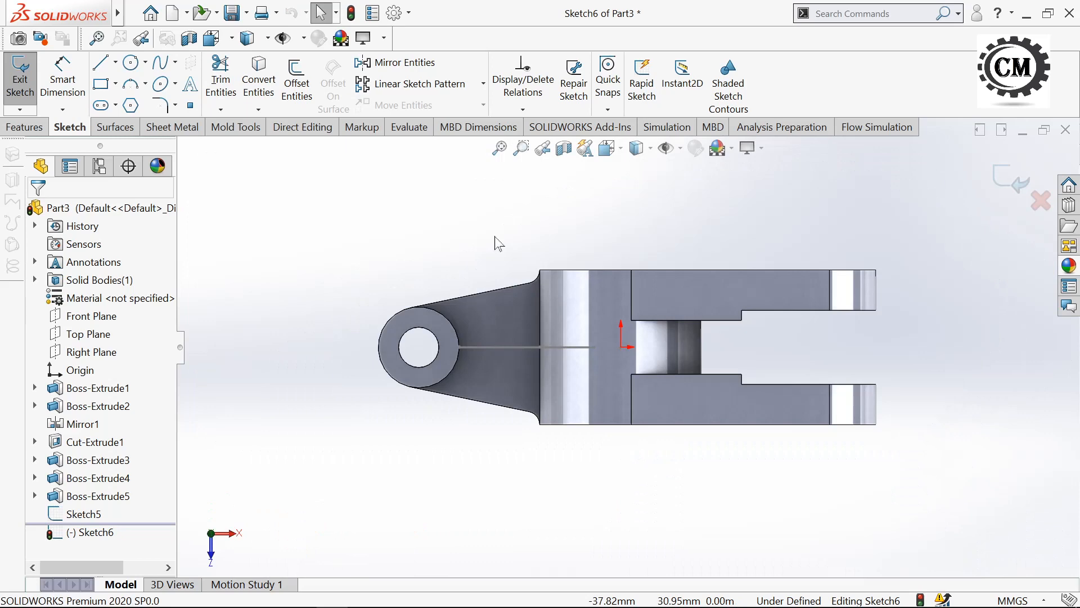
- Convert the outer circular edge of the ring-shaped eye's top face into the sketch
{"action": "middle_click_drag", "start_coordinate": [464, 317], "coordinate": [442, 187], "text": "shift"}
{"action": "middle_click_drag", "start_coordinate": [416, 234], "coordinate": [624, 310], "text": "ctrl"}
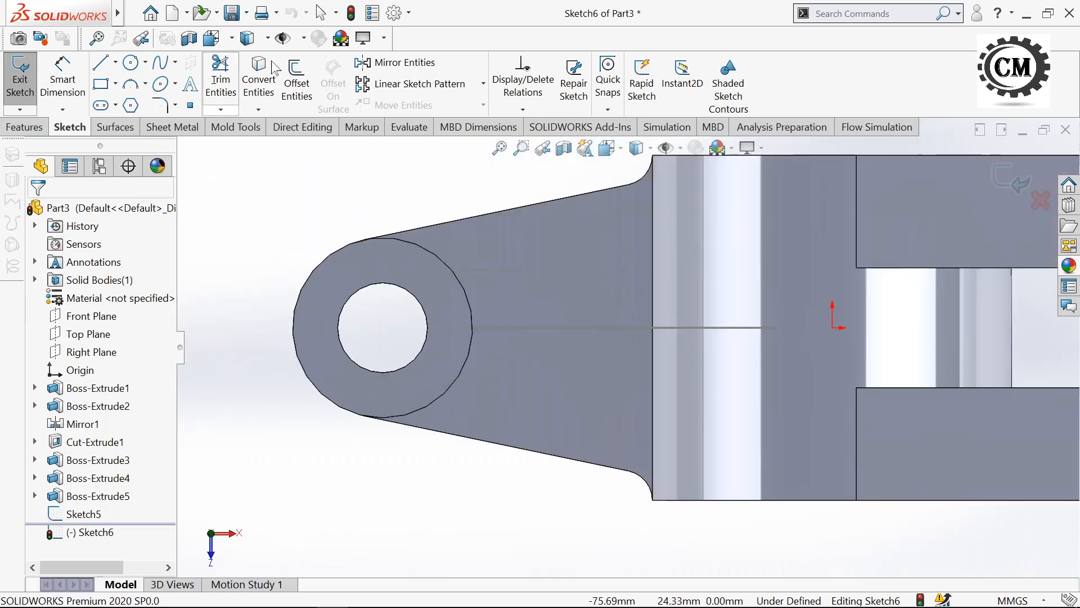
{"action": "left_click", "coordinate": [272, 70]}
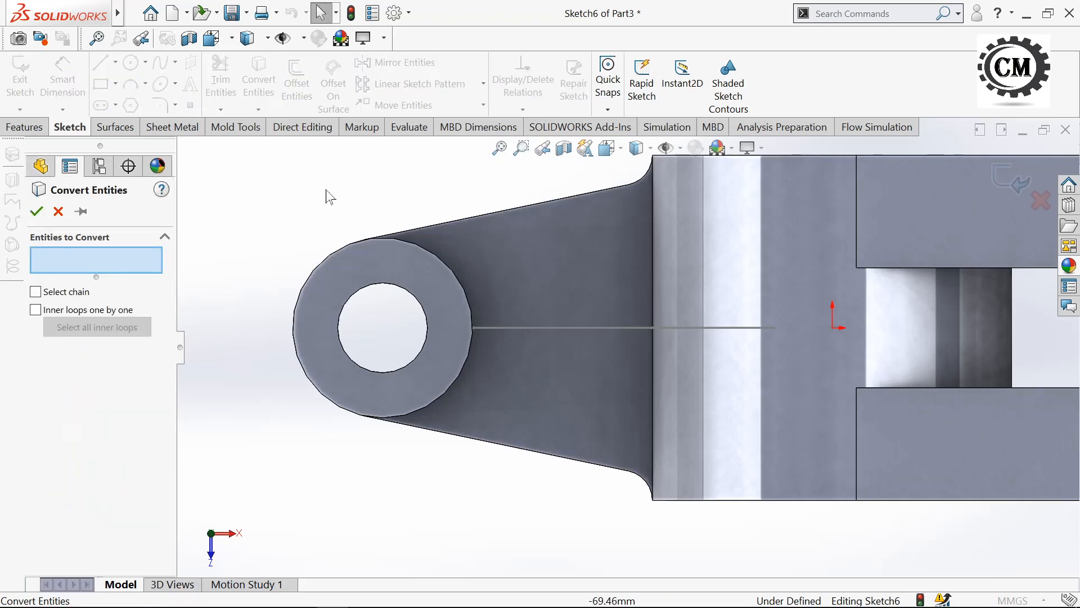
{"action": "left_click", "coordinate": [472, 296]}
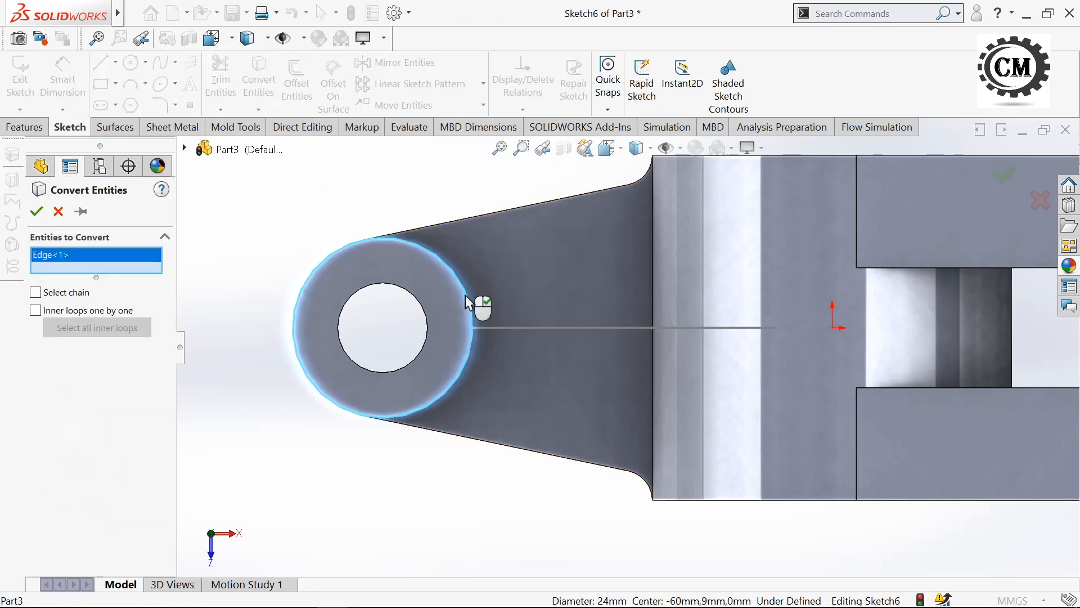
{"action": "left_click", "coordinate": [36, 212]}
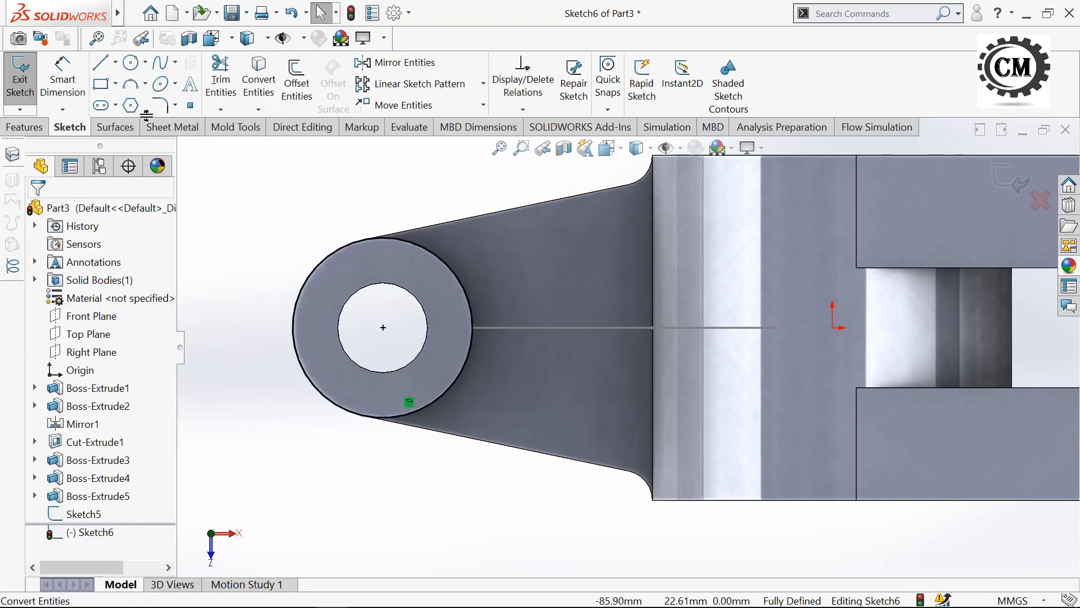
- Sketch two horizontal lines about 10 mm long across the eye's inner side, one above and one below the rib's centre line
{"action": "key", "text": "l"}
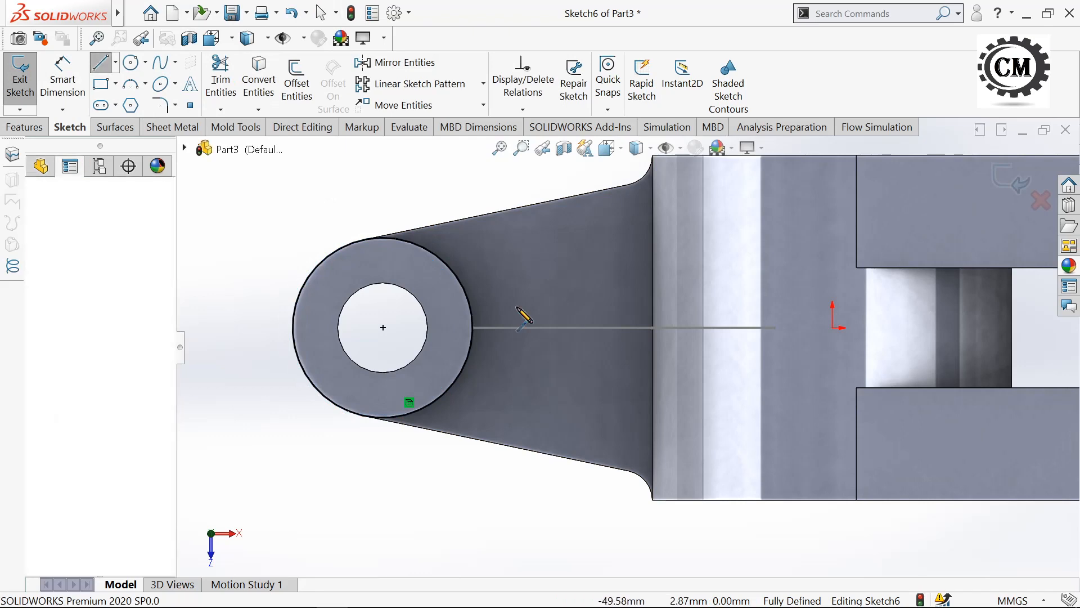
{"action": "left_click", "coordinate": [439, 302]}
{"action": "left_click", "coordinate": [513, 303]}
{"action": "key", "text": "Escape"}
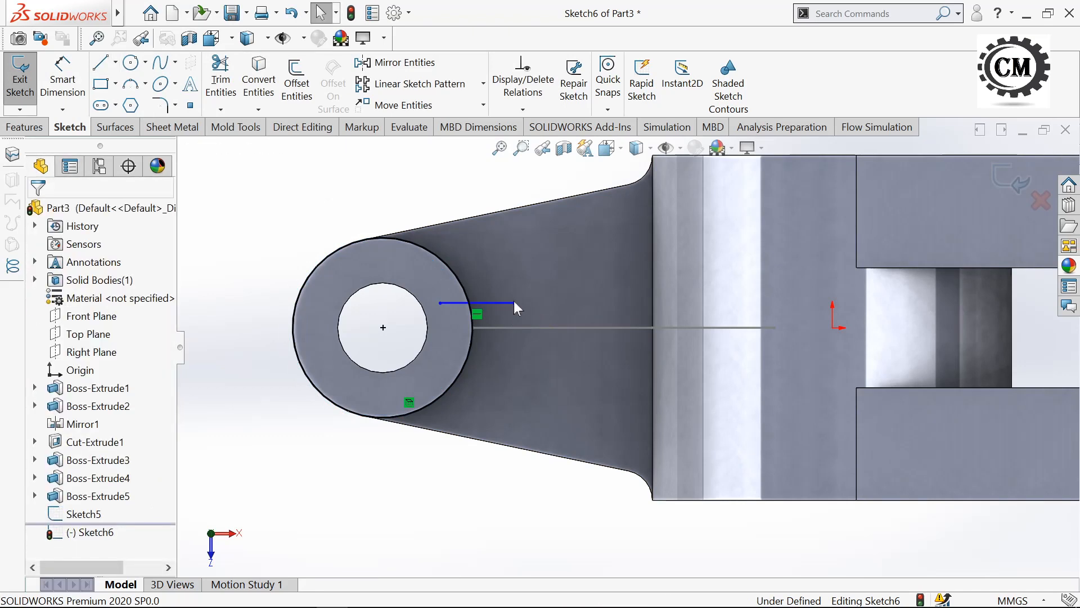
{"action": "key", "text": "l"}
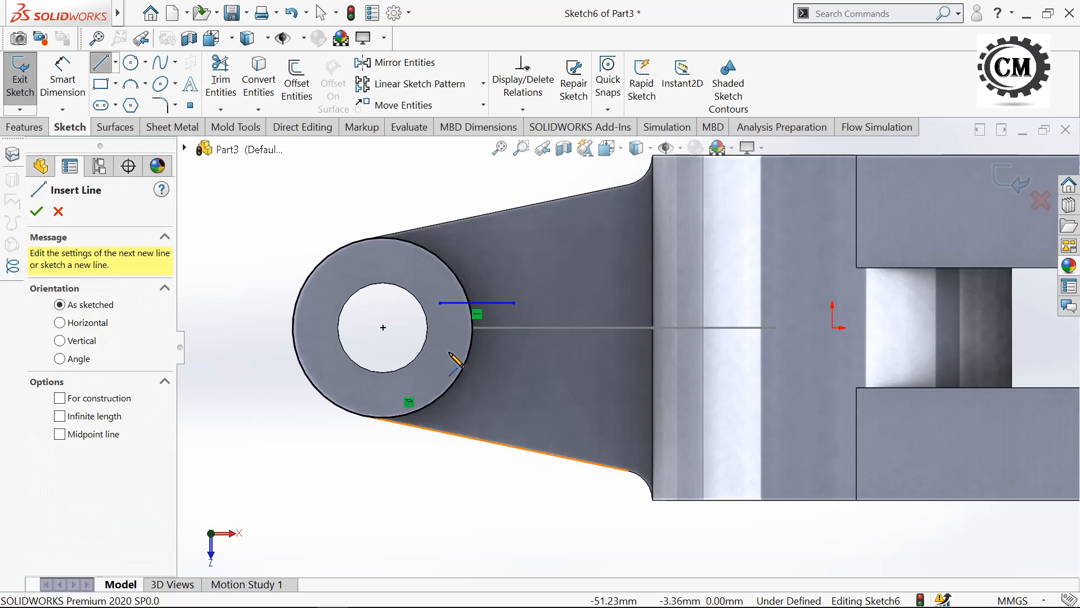
{"action": "left_click", "coordinate": [440, 351]}
{"action": "left_click", "coordinate": [519, 351]}
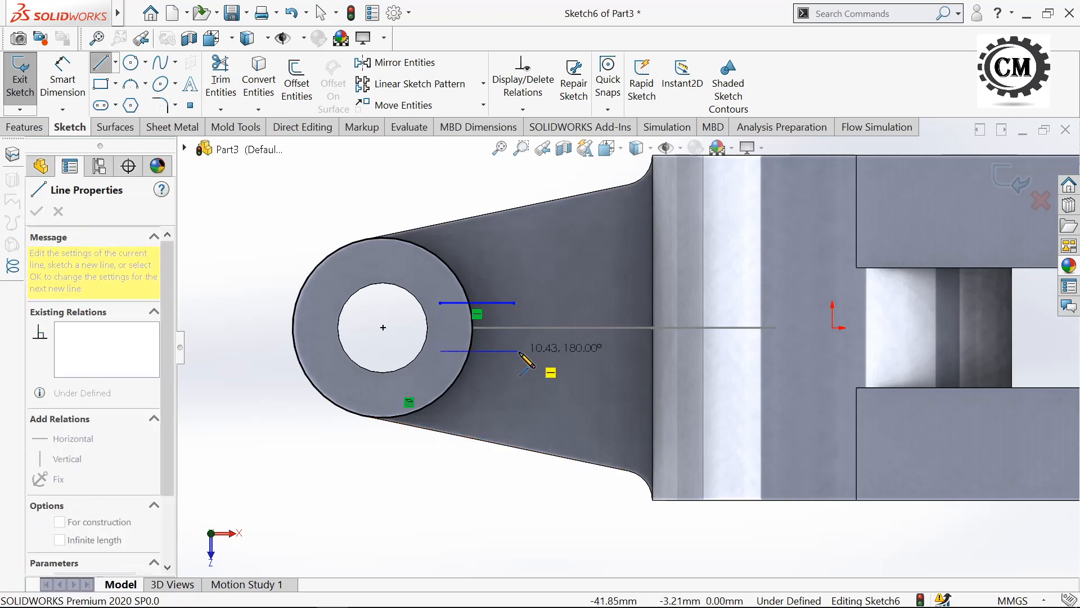
{"action": "key", "text": "Escape"}
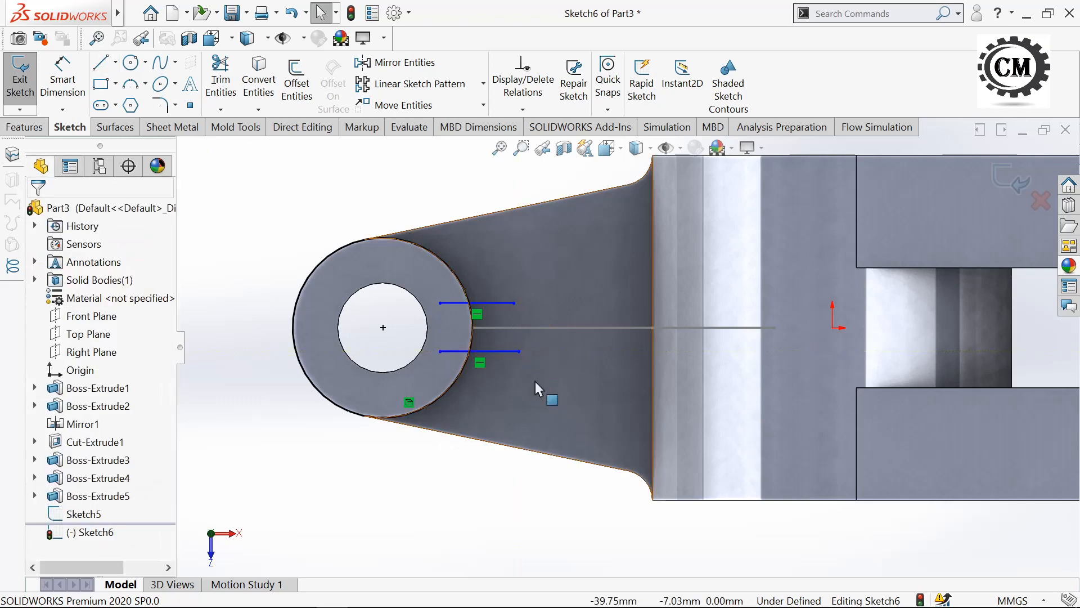
- Dimension the distance between the two horizontal lines and set it to 9 mm
{"action": "left_click", "coordinate": [64, 79]}
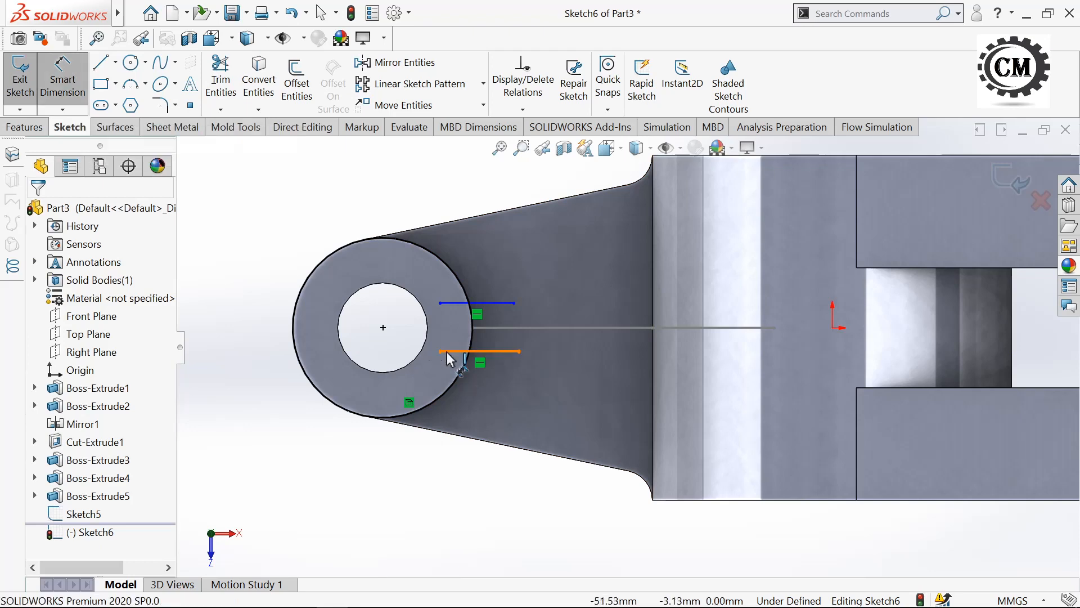
{"action": "left_click", "coordinate": [448, 353]}
{"action": "left_click", "coordinate": [464, 303]}
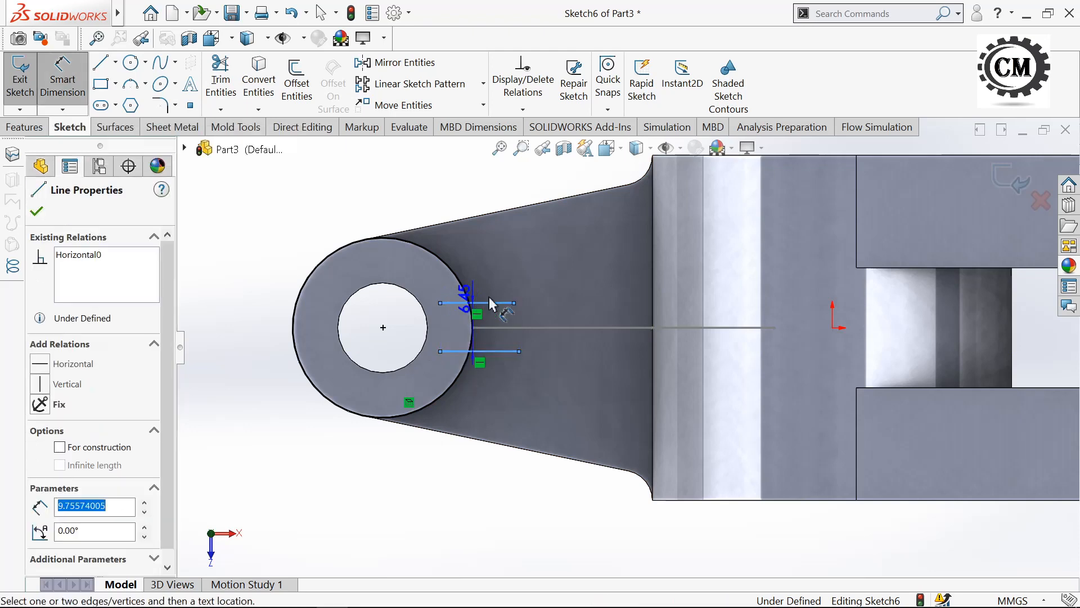
{"action": "left_click", "coordinate": [533, 269]}
{"action": "type", "text": "9"}
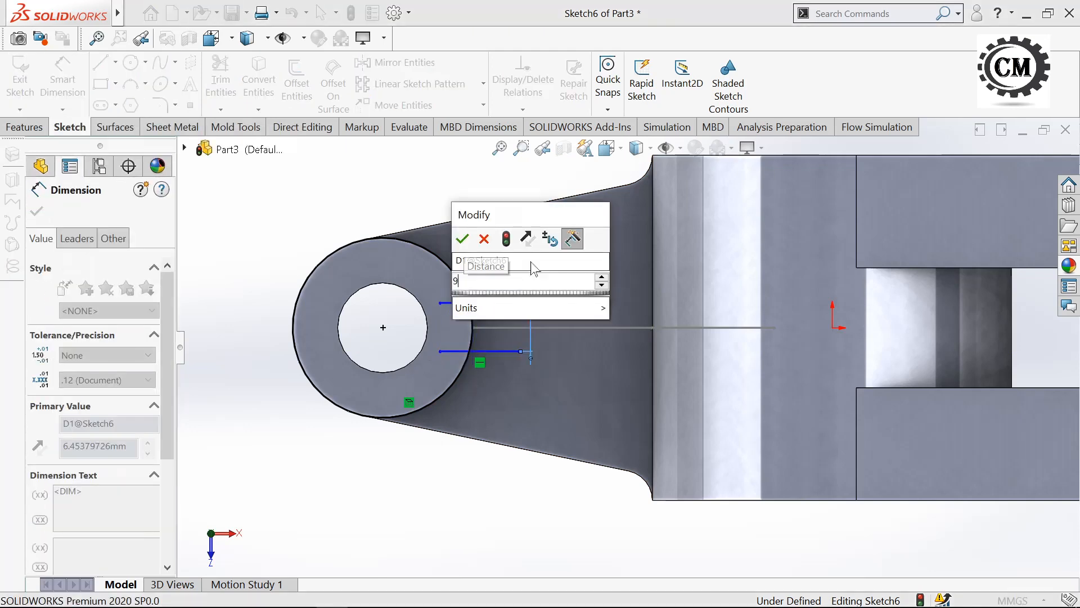
{"action": "left_click", "coordinate": [463, 238]}
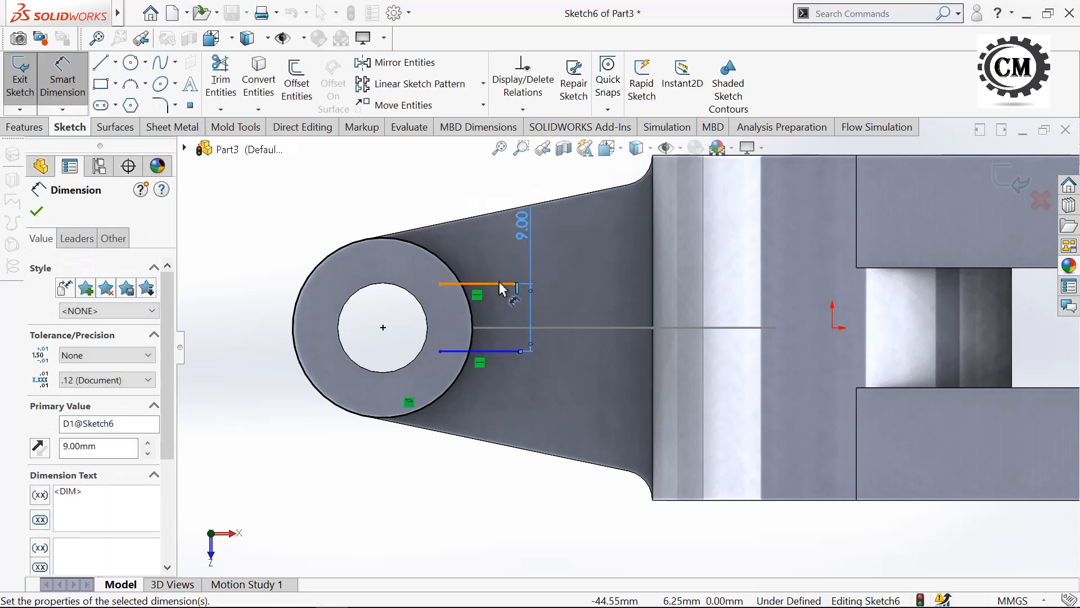
- Dimension the upper horizontal line from the rib's centre line and set the distance to 4.5 mm
{"action": "left_click", "coordinate": [500, 284]}
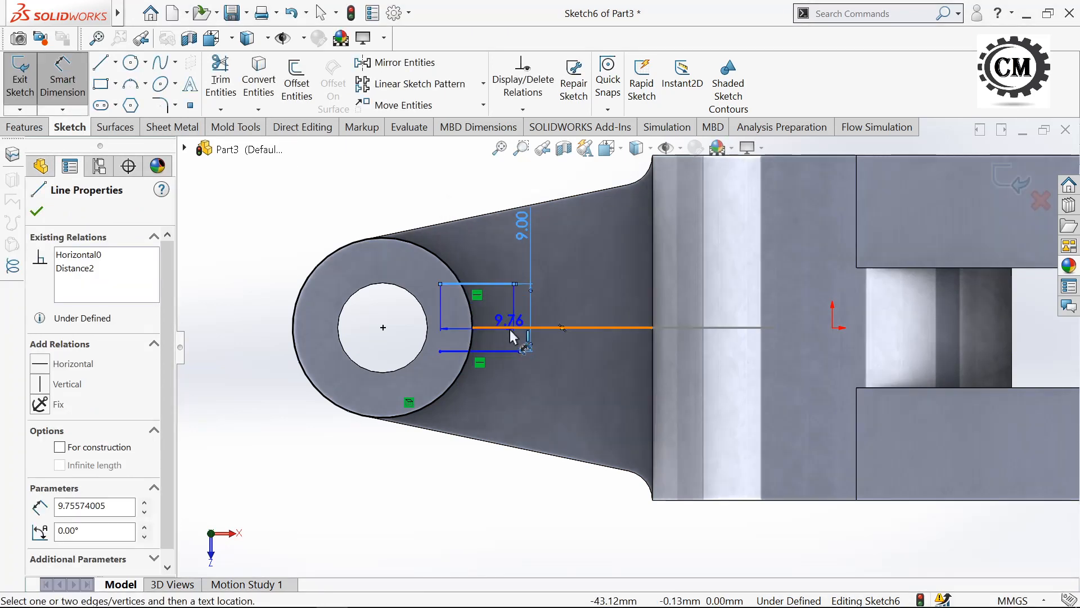
{"action": "left_click", "coordinate": [510, 351]}
{"action": "left_click", "coordinate": [583, 285]}
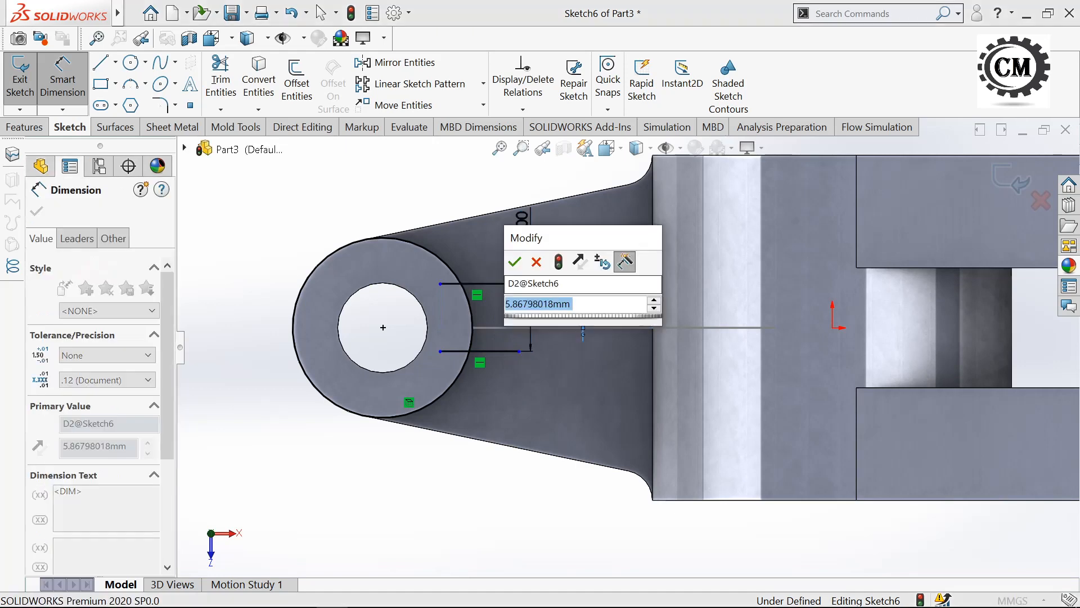
{"action": "type", "text": "4.5"}
{"action": "left_click", "coordinate": [514, 265]}
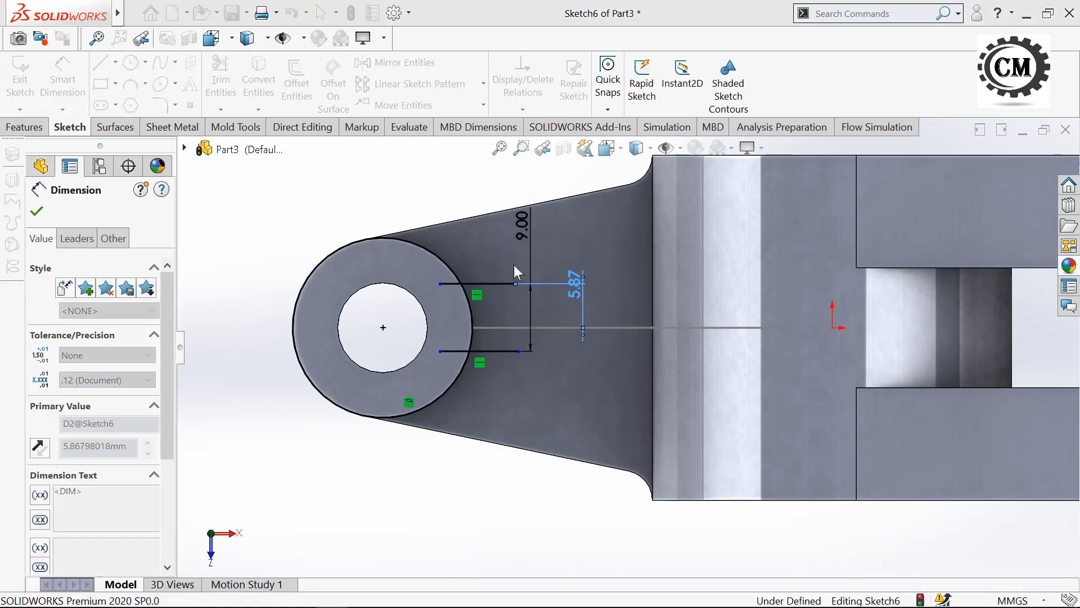
{"action": "left_click", "coordinate": [37, 212]}
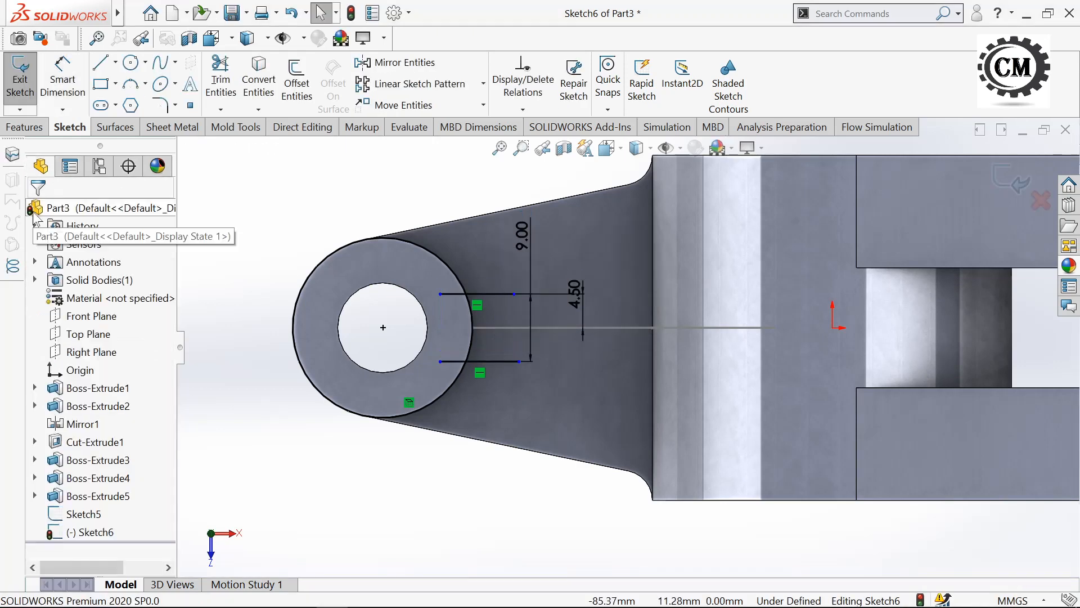
- Trim away the horizontal lines and the rest of the circle, leaving only the short inner arc, and exit the sketch
{"action": "left_click", "coordinate": [221, 79]}
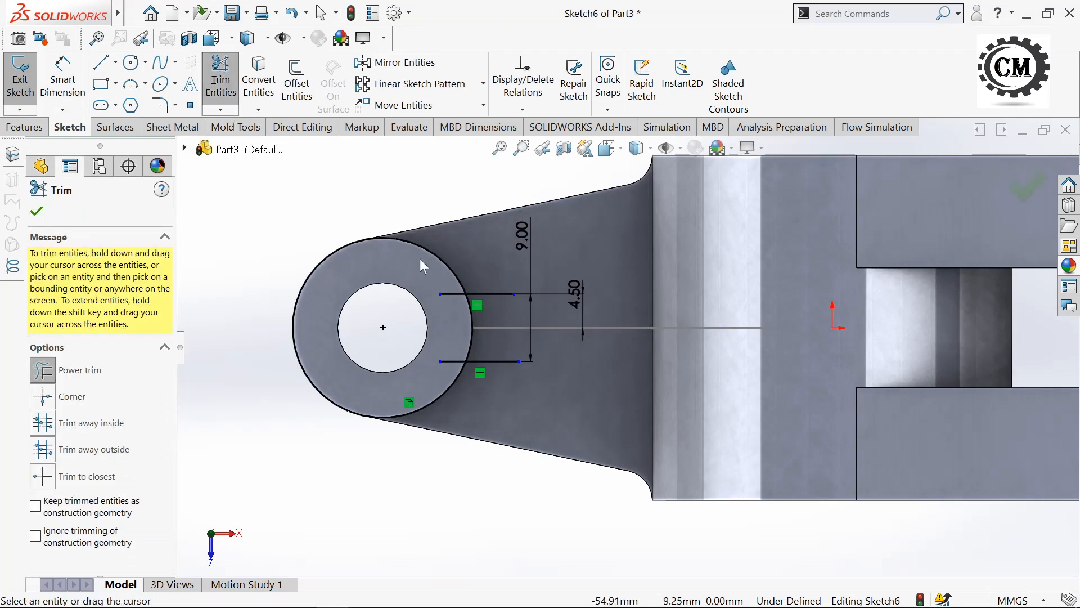
{"action": "mouse_move", "coordinate": [420, 259]}
{"action": "left_mouse_down"}
{"action": "mouse_move", "coordinate": [490, 262]}
{"action": "mouse_move", "coordinate": [457, 338]}
{"action": "mouse_move", "coordinate": [458, 377]}
{"action": "left_mouse_up"}
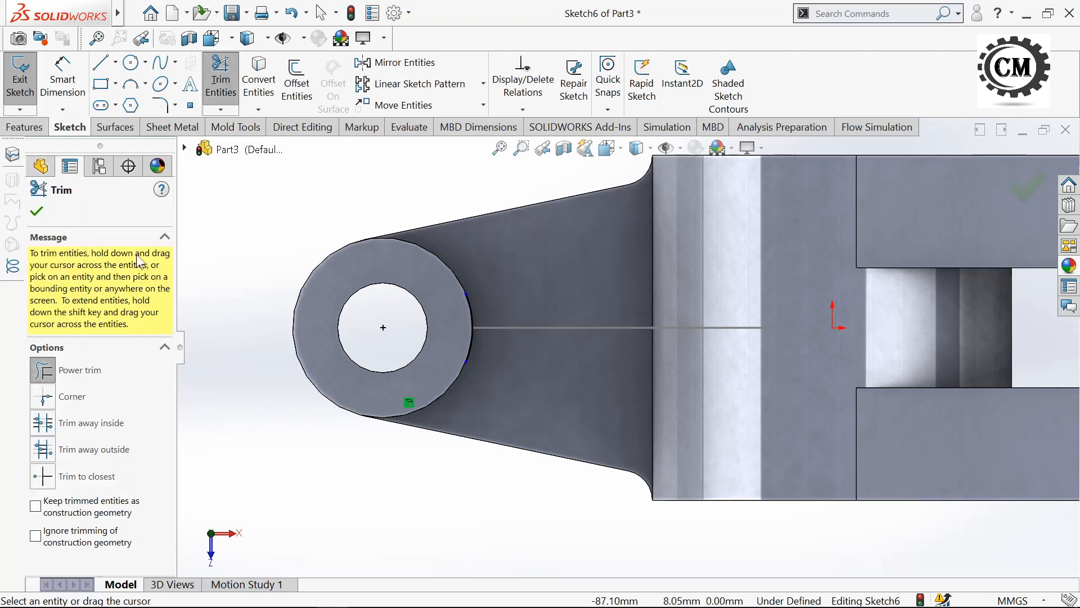
{"action": "left_click", "coordinate": [35, 214]}
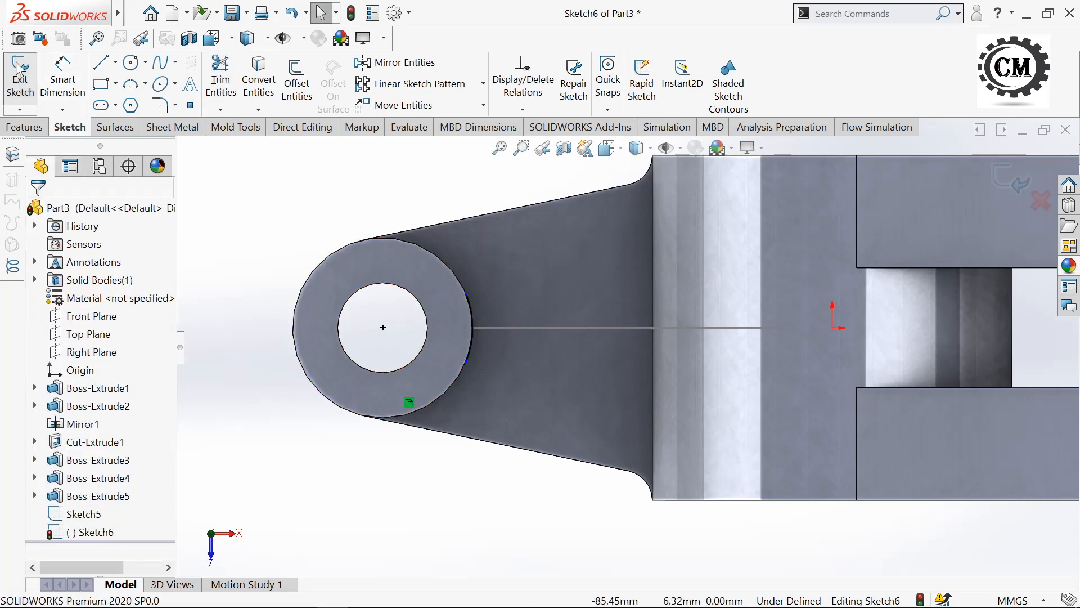
{"action": "left_click", "coordinate": [19, 84]}
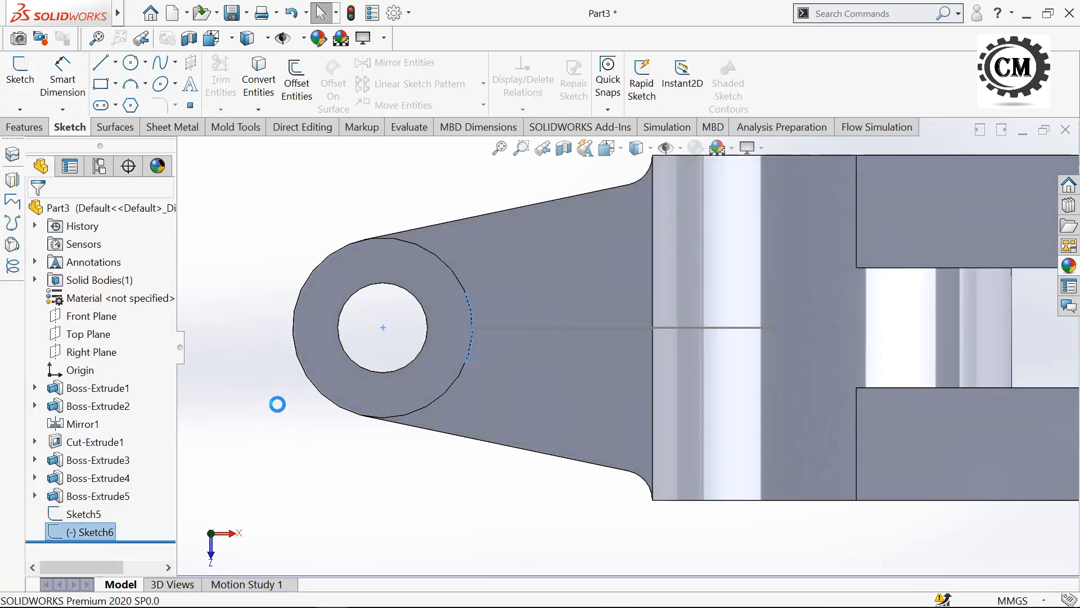
- Start a sketch on the arm's top face, convert the short arc from the eye's top into it, and exit the sketch
{"action": "middle_click_drag", "start_coordinate": [278, 406], "coordinate": [276, 366]}
{"action": "left_click", "coordinate": [304, 497]}
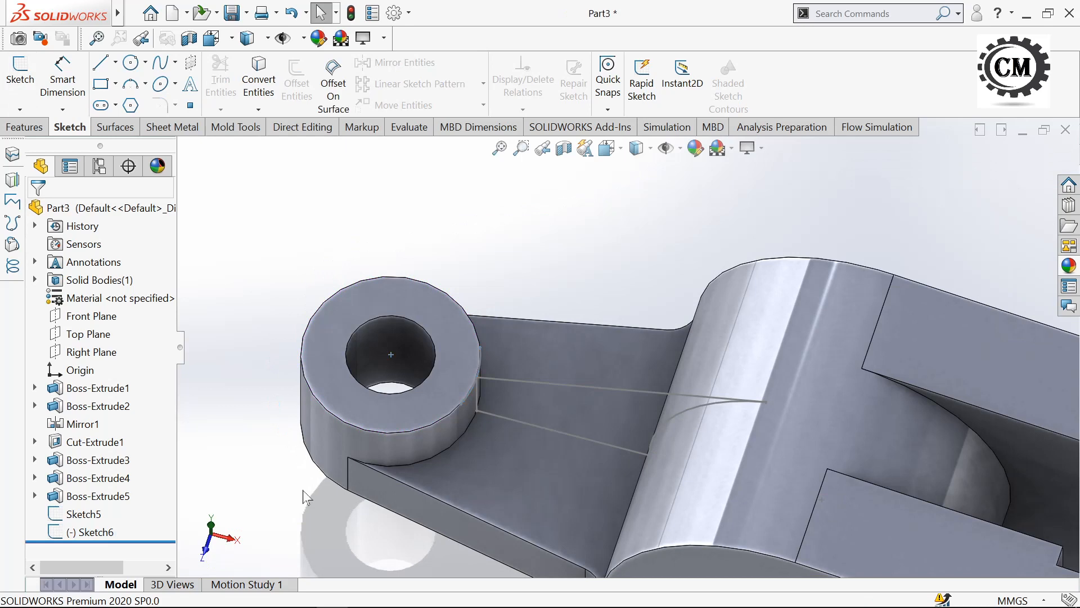
{"action": "left_click", "coordinate": [20, 76]}
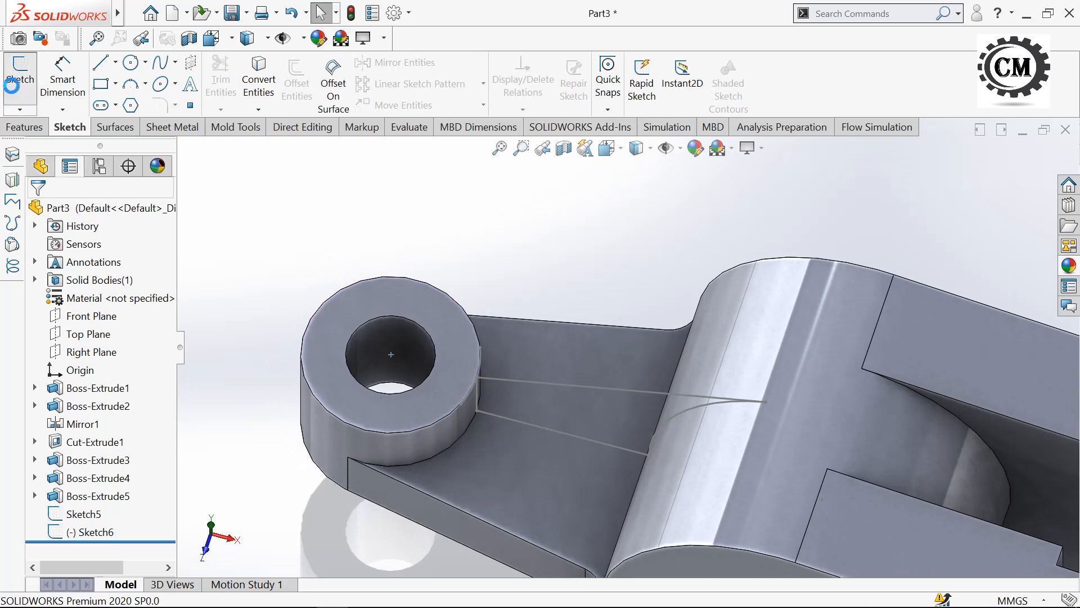
{"action": "left_click", "coordinate": [510, 464]}
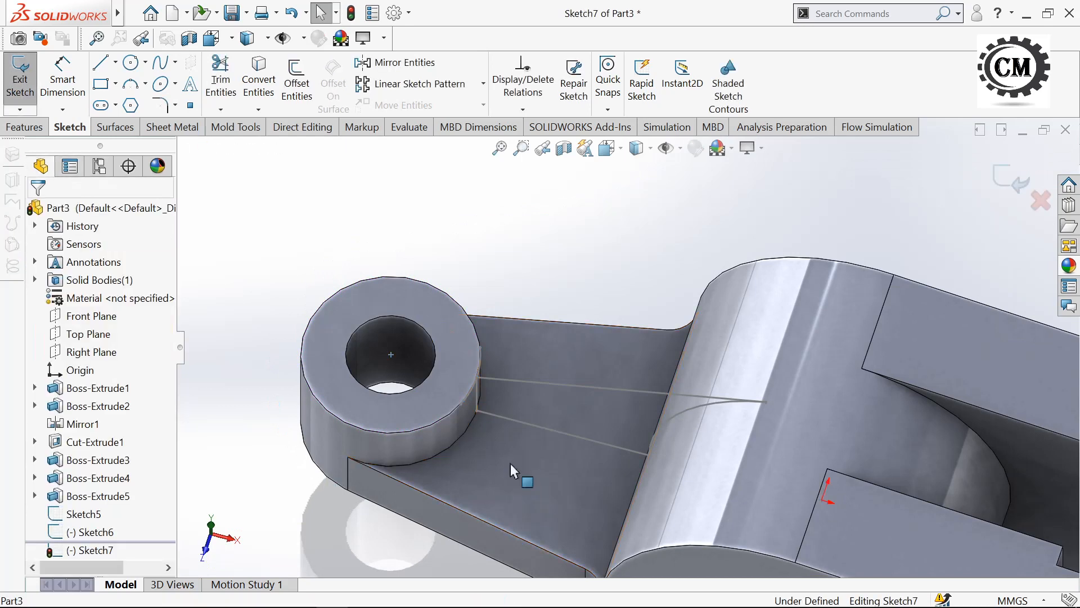
{"action": "left_click", "coordinate": [258, 83]}
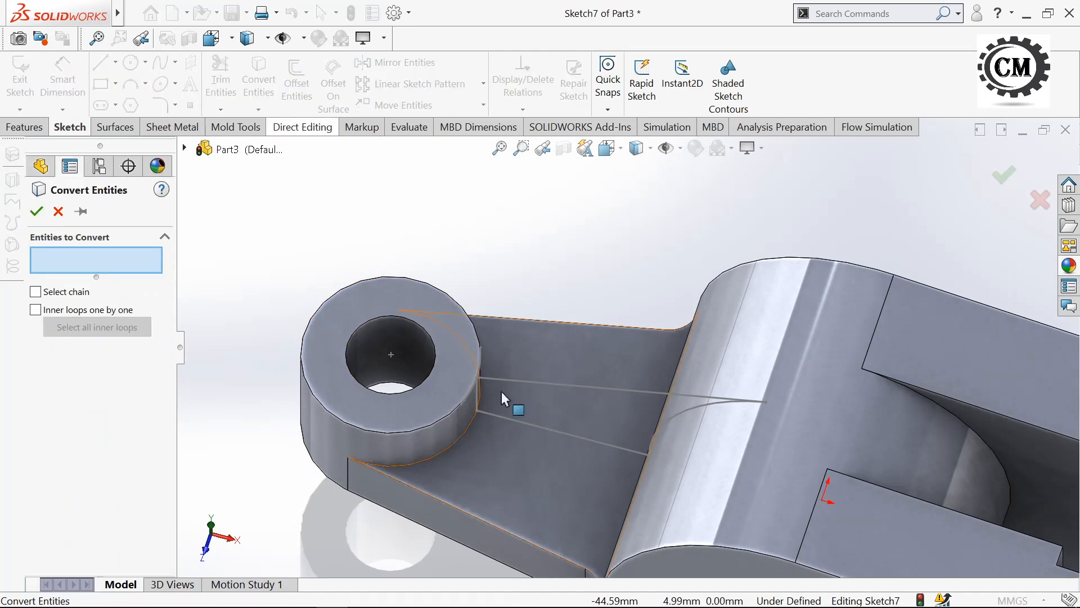
{"action": "left_click", "coordinate": [471, 400]}
{"action": "key", "text": "Return"}
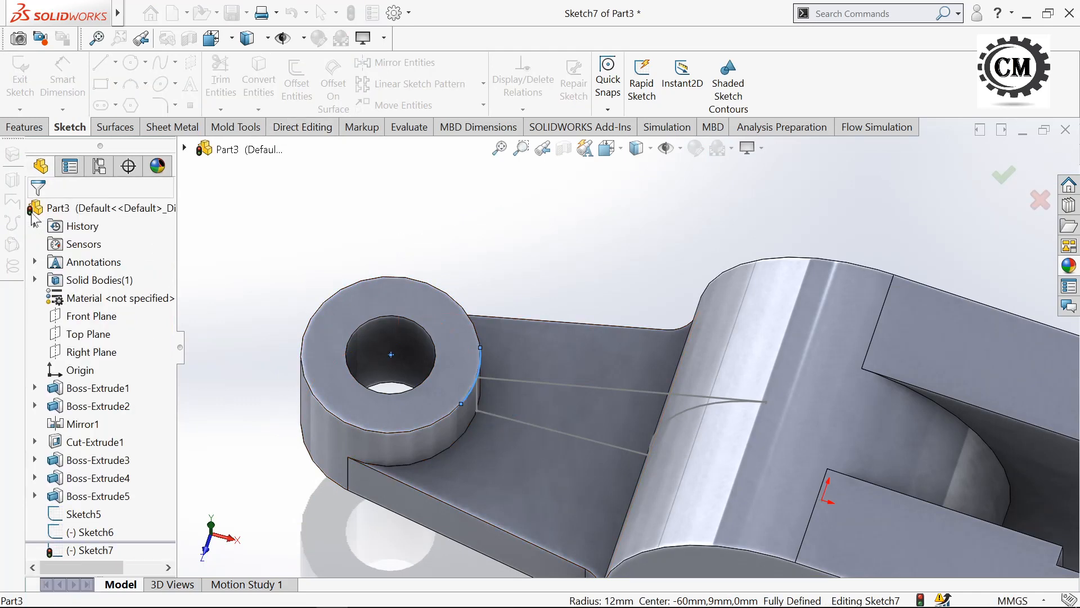
{"action": "left_click", "coordinate": [21, 79]}
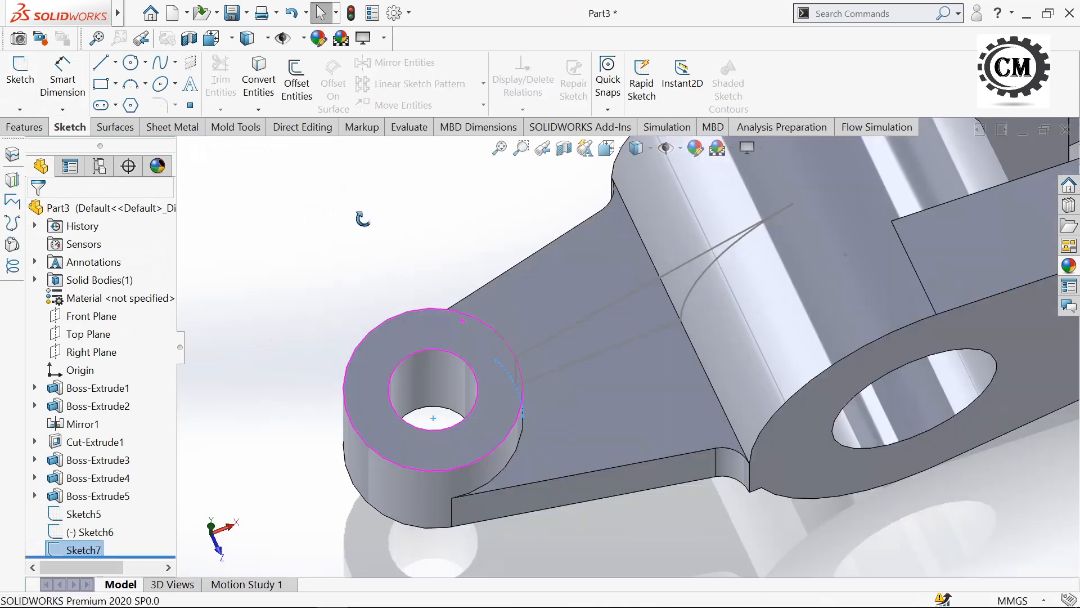
- Start another sketch on the arm's top face and view it face-on
{"action": "left_click", "coordinate": [345, 232]}
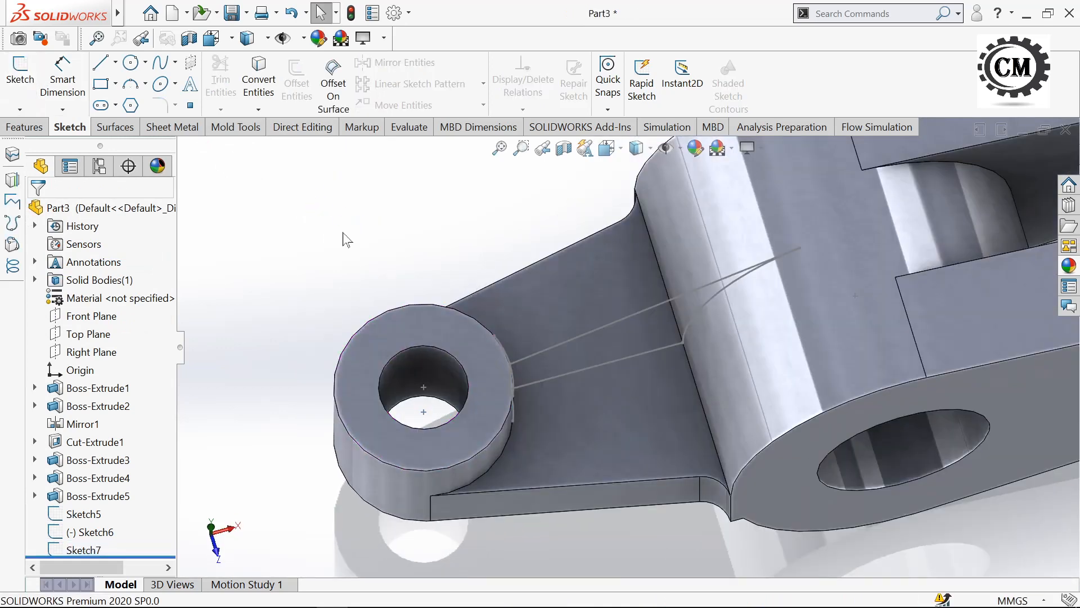
{"action": "left_click", "coordinate": [20, 74]}
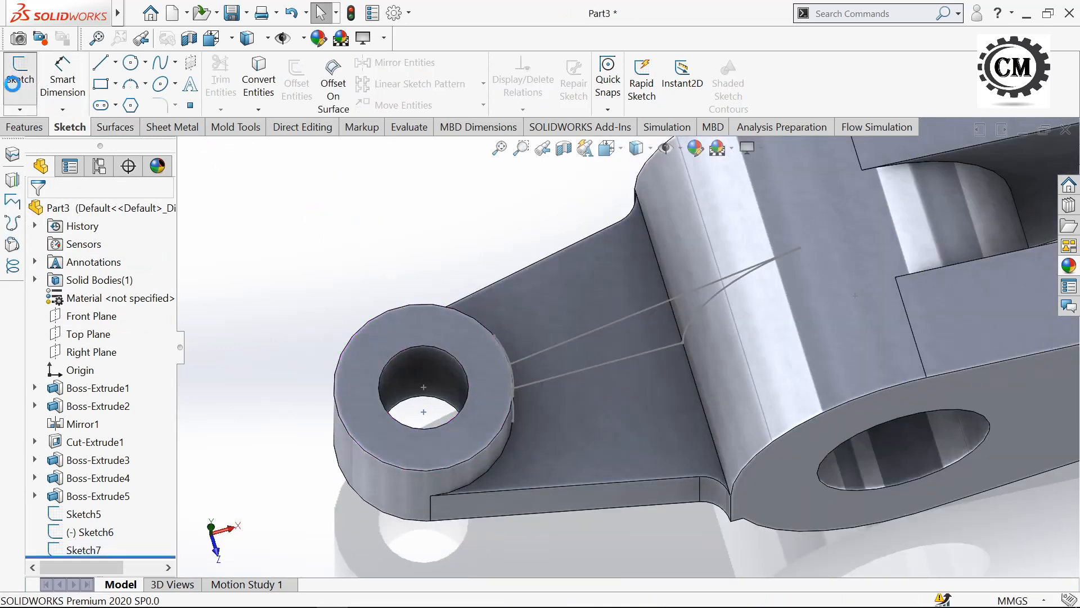
{"action": "left_click", "coordinate": [621, 414]}
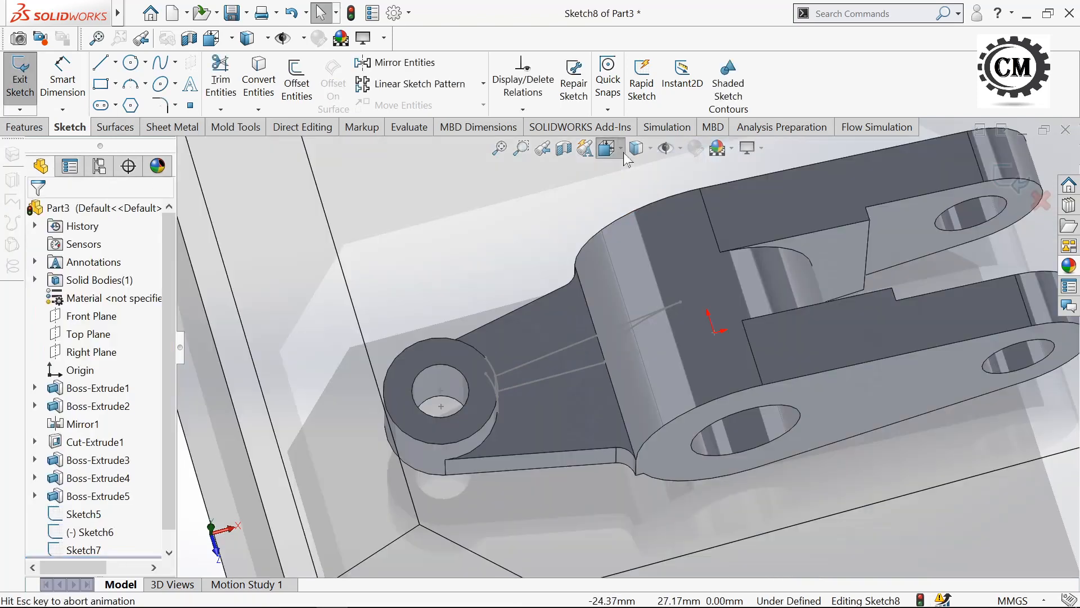
{"action": "left_click", "coordinate": [608, 148]}
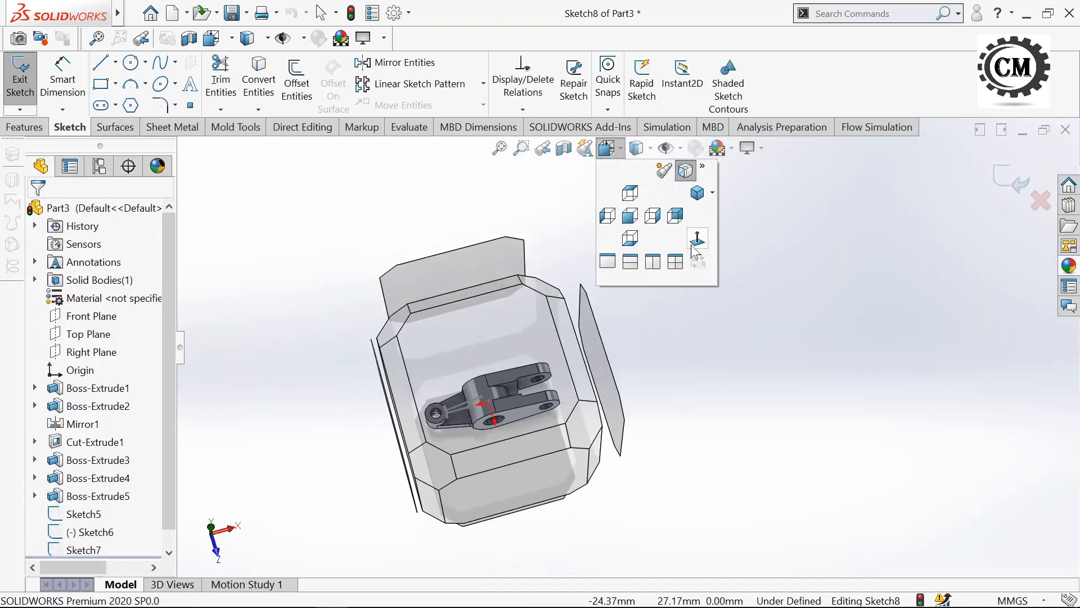
{"action": "left_click", "coordinate": [693, 243]}
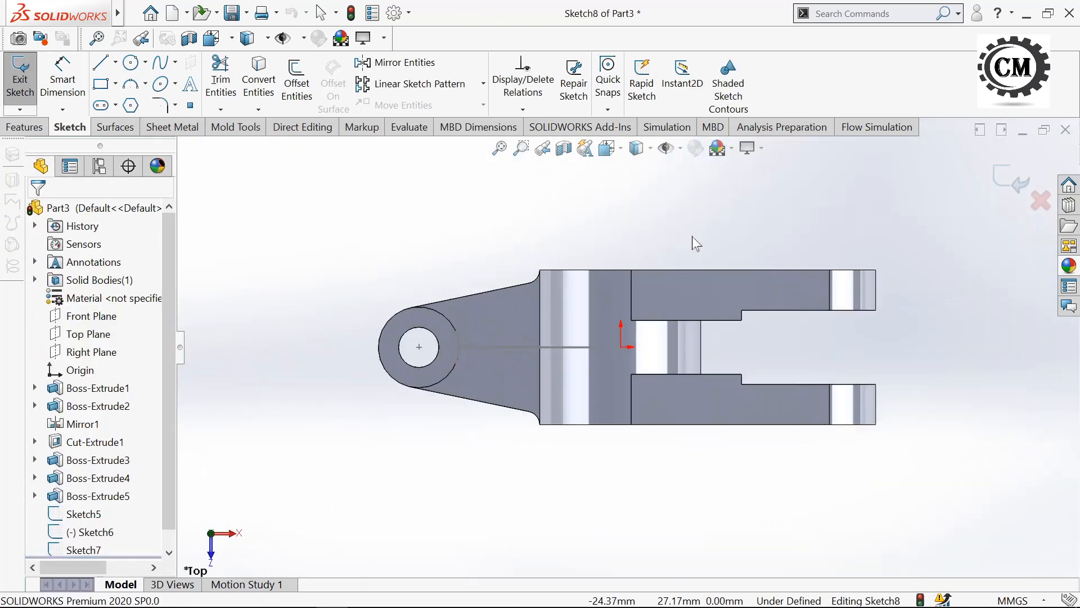
- Sketch a vertical line about 9.6 mm long on the edge where the arm meets the closed end, crossing the rib's centre line
{"action": "scroll", "coordinate": [574, 234], "scroll_direction": "down", "scroll_amount": 2}
{"action": "scroll", "coordinate": [573, 233], "scroll_direction": "down", "scroll_amount": 2}
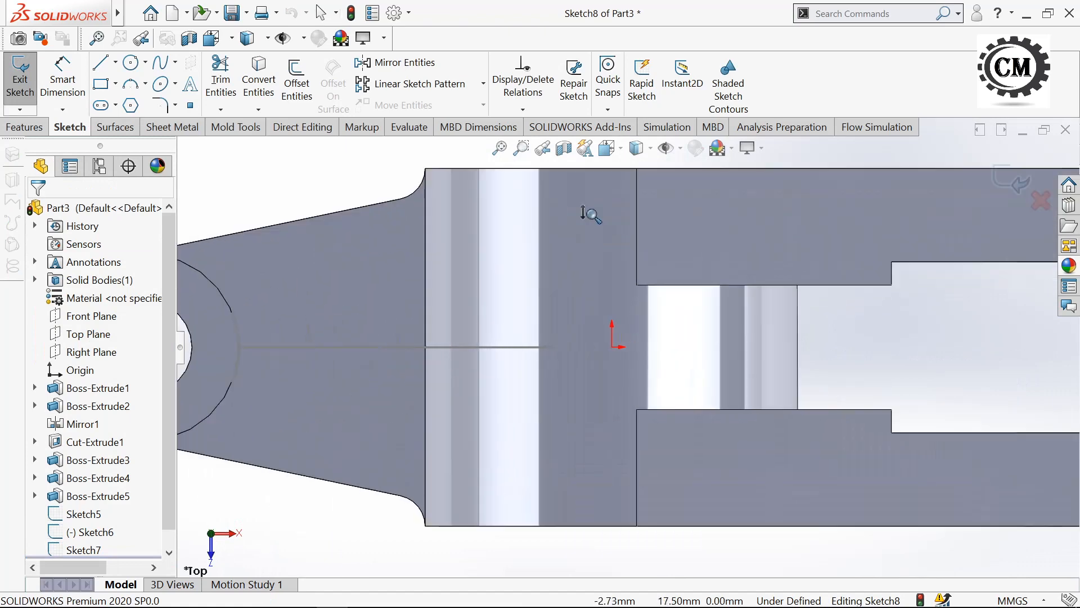
{"action": "left_click", "coordinate": [101, 62]}
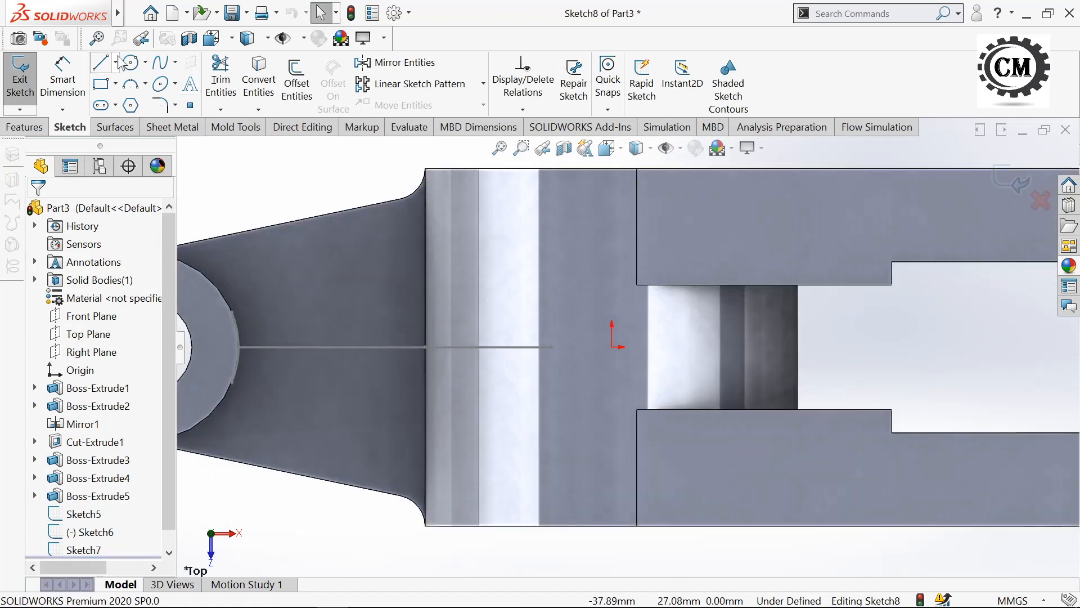
{"action": "left_click", "coordinate": [425, 347]}
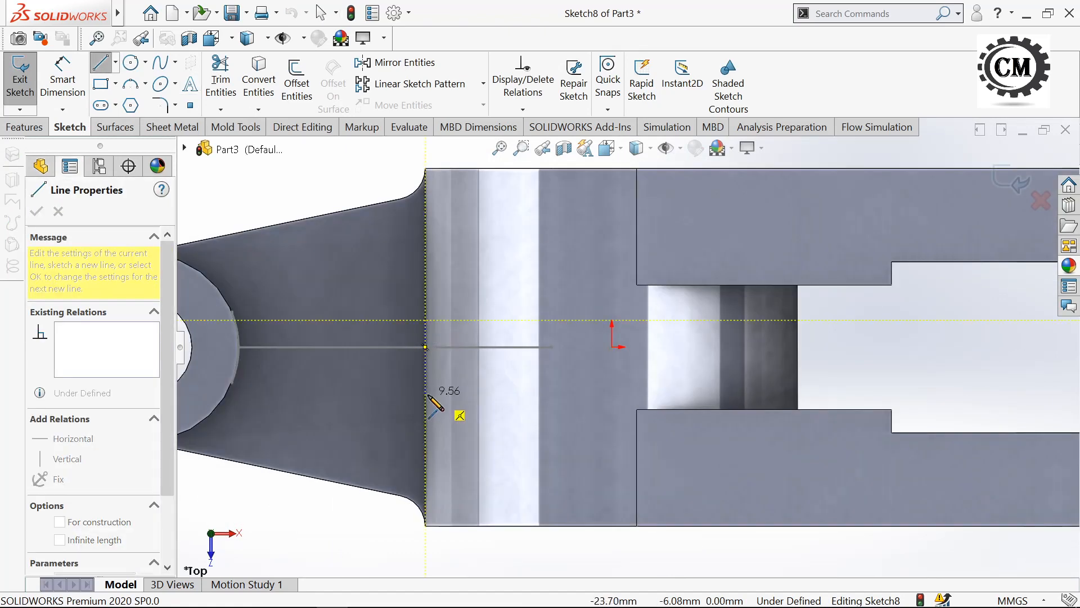
{"action": "left_click", "coordinate": [425, 395]}
{"action": "key", "text": "Escape"}
{"action": "key", "text": "Escape"}
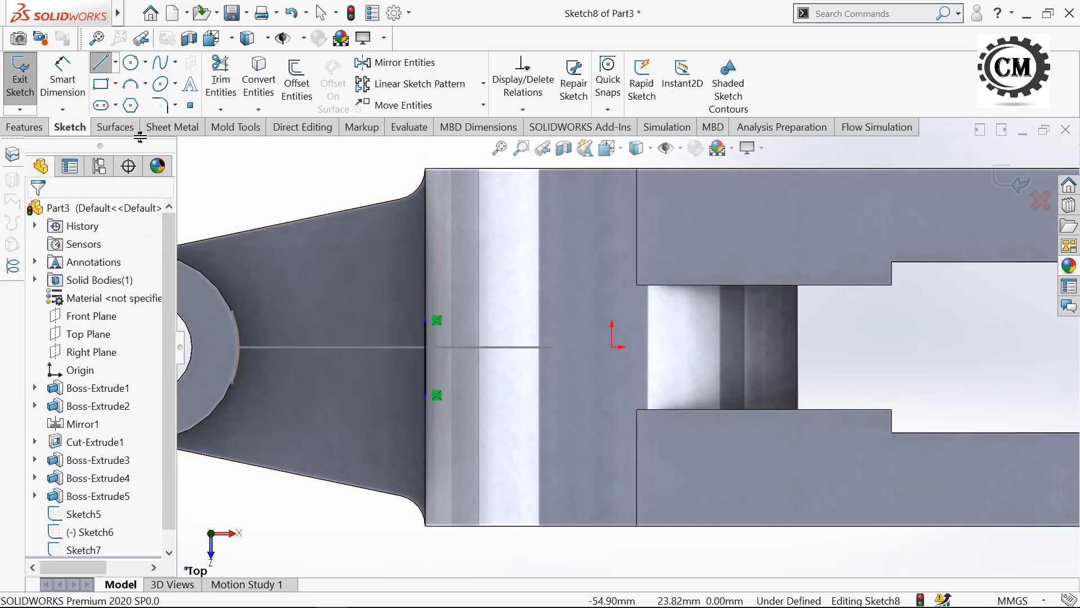
- Dimension the vertical line's length and set it to 9 mm
{"action": "left_click", "coordinate": [62, 78]}
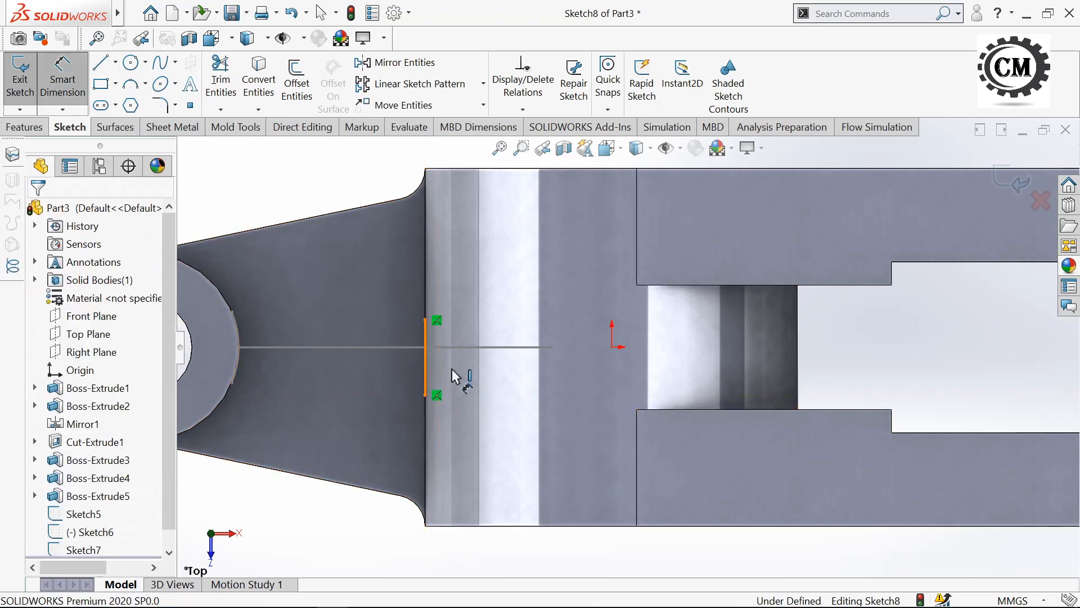
{"action": "left_click", "coordinate": [426, 371]}
{"action": "left_click", "coordinate": [470, 378]}
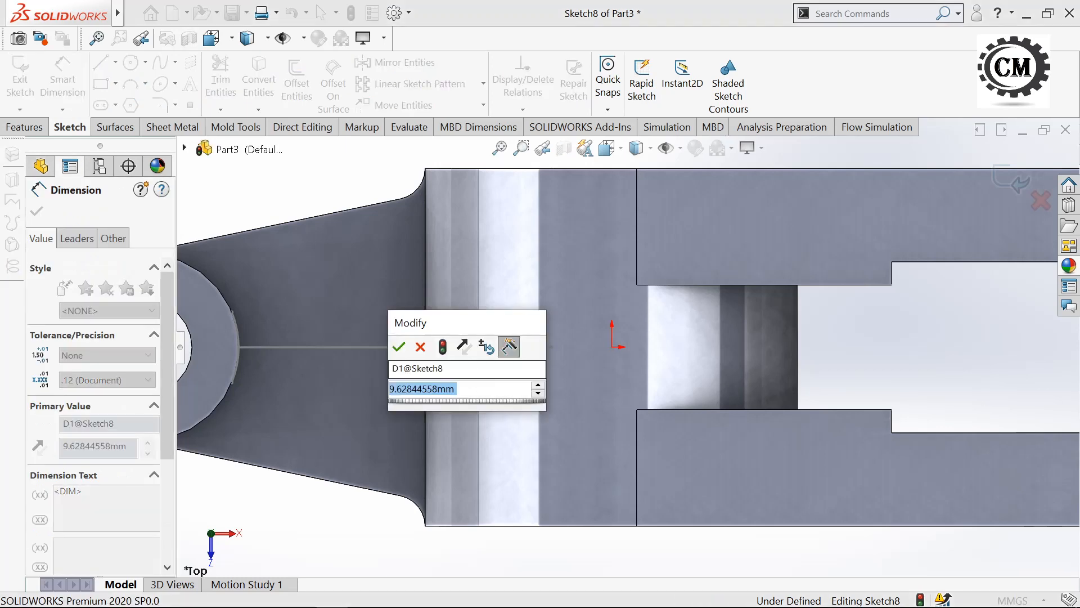
{"action": "type", "text": "9"}
{"action": "left_click", "coordinate": [399, 347]}
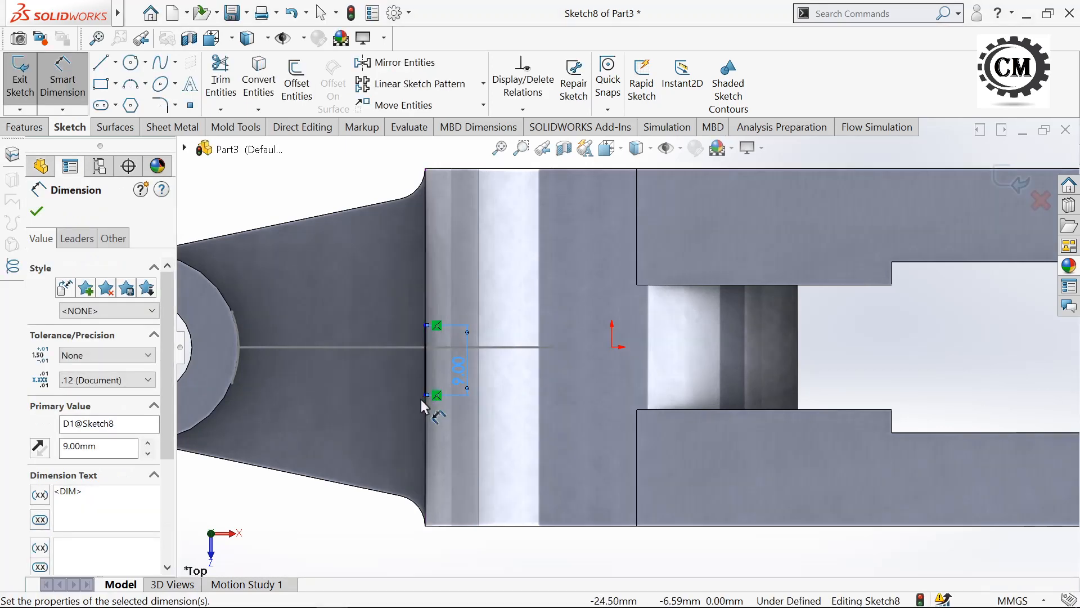
- Dimension the line's lower endpoint from the rib's centre line, set the distance to 4.5 mm, and exit the sketch
{"action": "left_click", "coordinate": [387, 347]}
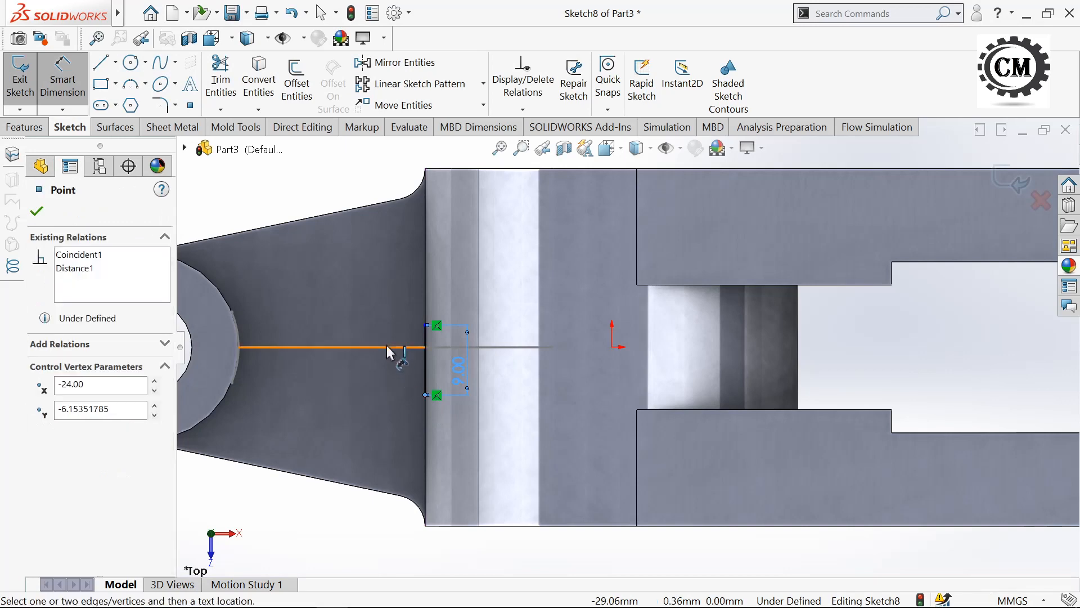
{"action": "left_click", "coordinate": [513, 383]}
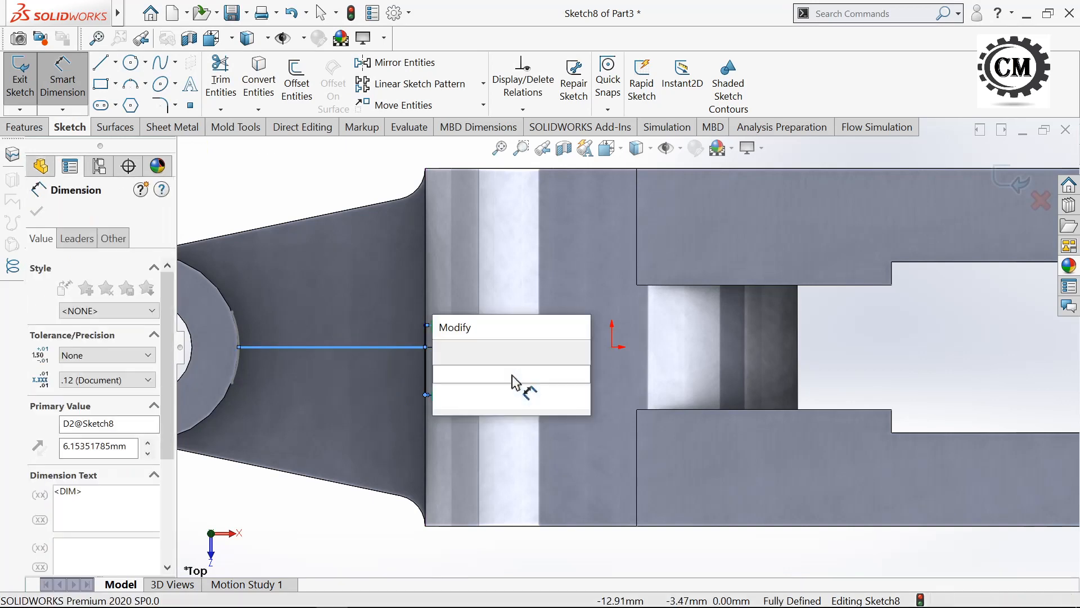
{"action": "type", "text": "4.5"}
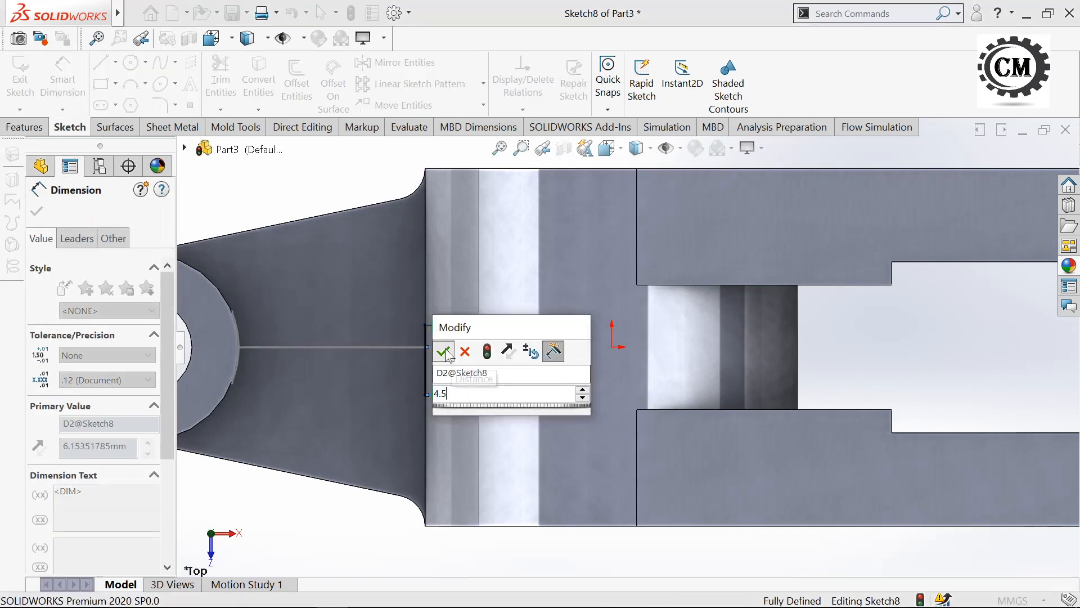
{"action": "left_click", "coordinate": [444, 350]}
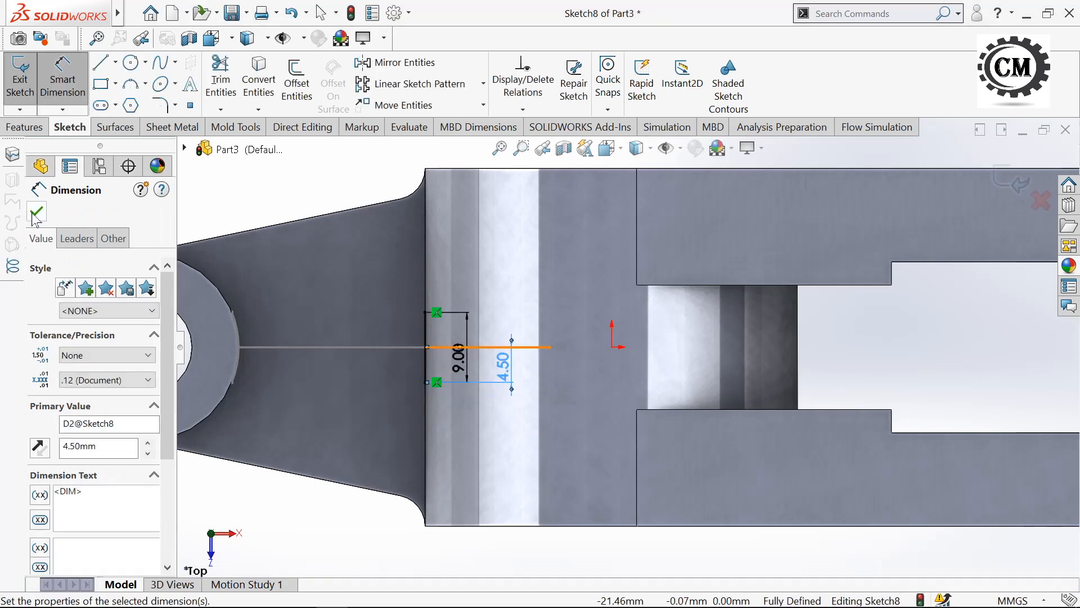
{"action": "key", "text": "Escape"}
{"action": "left_click", "coordinate": [21, 79]}
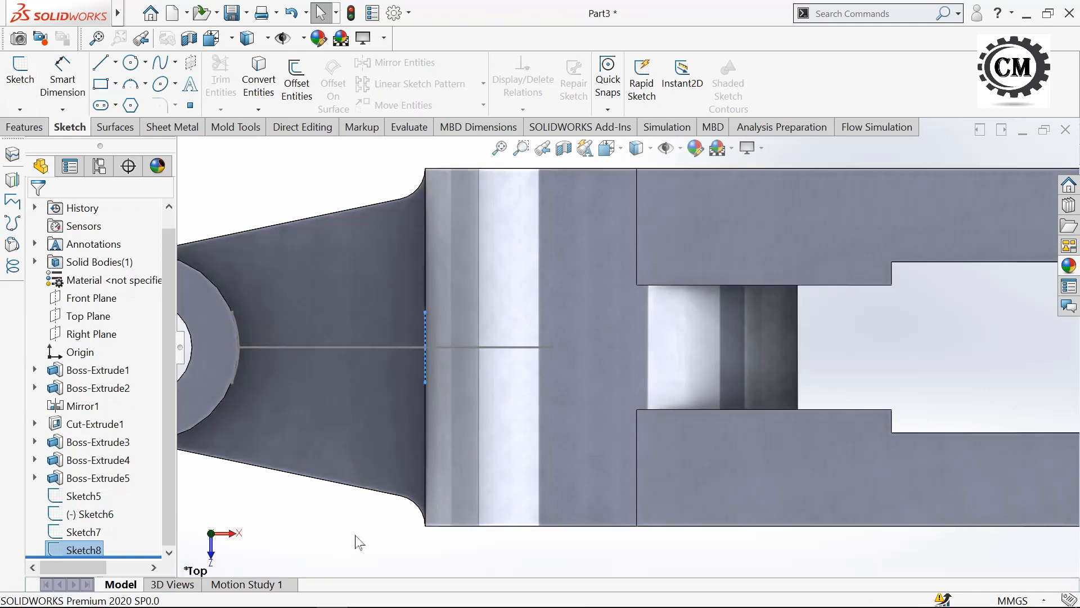
- Start a Boundary Boss/Base feature and choose the rib's side profile, Sketch5, as the Direction 1 curve
{"action": "mouse_move", "coordinate": [357, 518]}
{"action": "middle_mouse_down"}
{"action": "mouse_move", "coordinate": [385, 439]}
{"action": "mouse_move", "coordinate": [467, 422]}
{"action": "mouse_move", "coordinate": [521, 369]}
{"action": "mouse_move", "coordinate": [492, 459]}
{"action": "mouse_move", "coordinate": [470, 446]}
{"action": "mouse_move", "coordinate": [453, 508]}
{"action": "middle_mouse_up"}
{"action": "left_click", "coordinate": [454, 508]}
{"action": "left_click", "coordinate": [23, 127]}
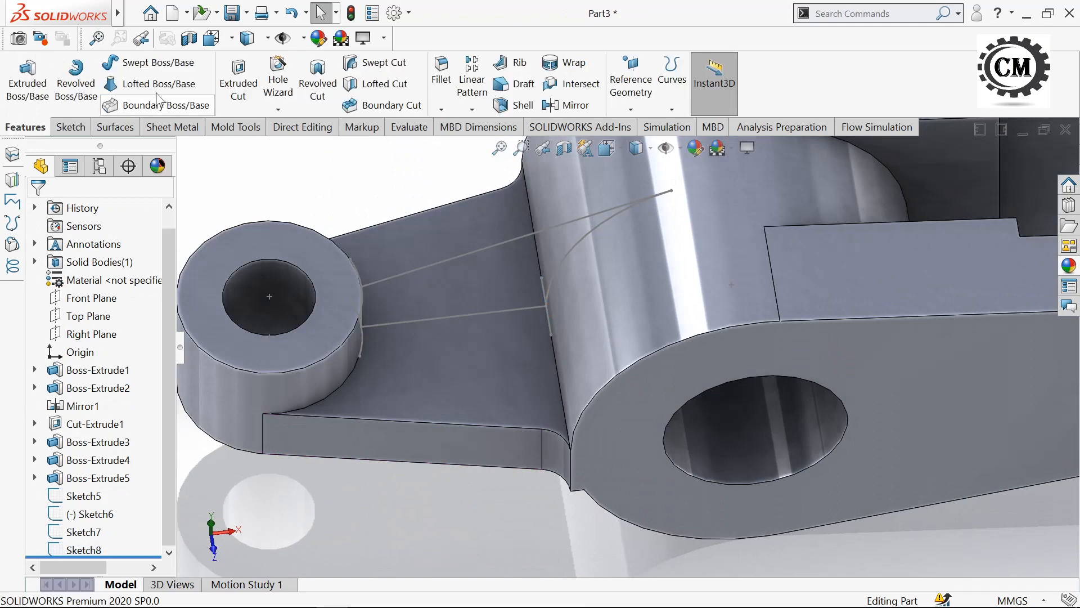
{"action": "left_click", "coordinate": [177, 107]}
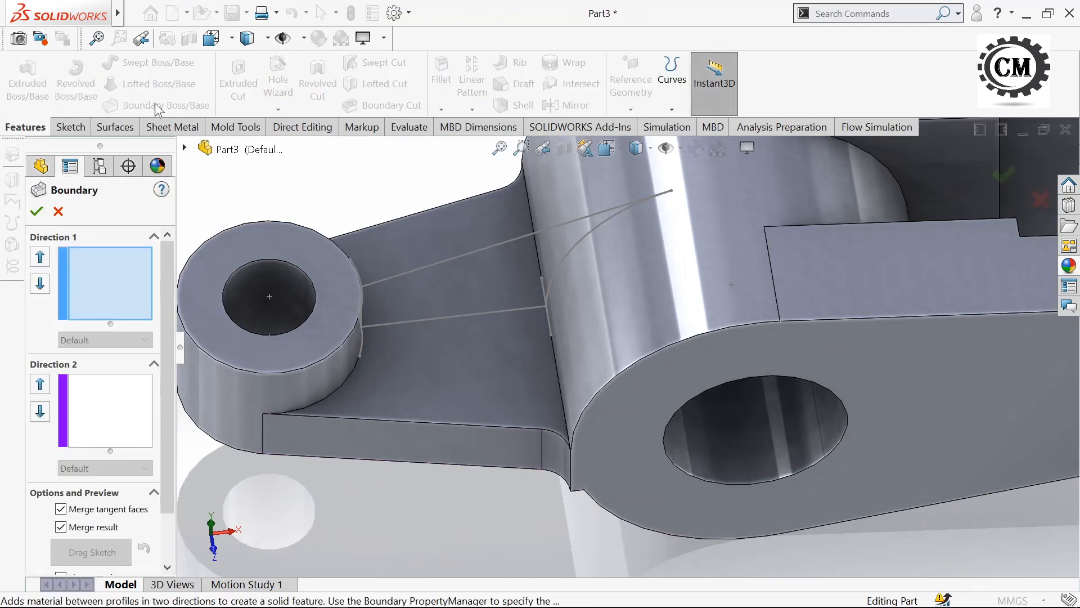
{"action": "left_click", "coordinate": [436, 265]}
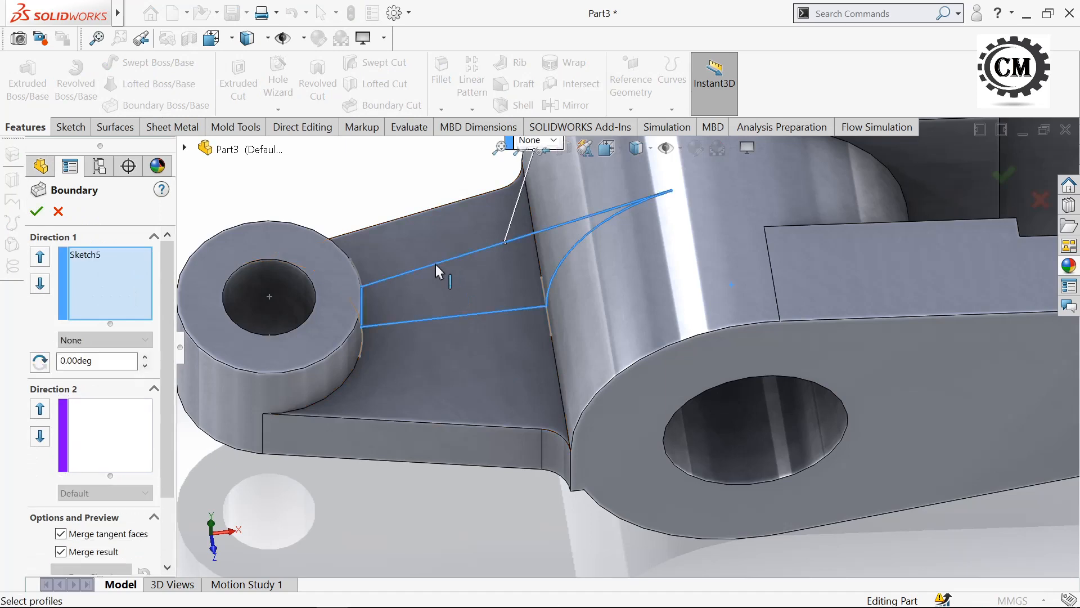
- Add the two eye arcs and the closed-end line, Sketch6, Sketch7 and Sketch8, as Direction 2 curves and create the boundary rib
{"action": "left_click", "coordinate": [100, 447]}
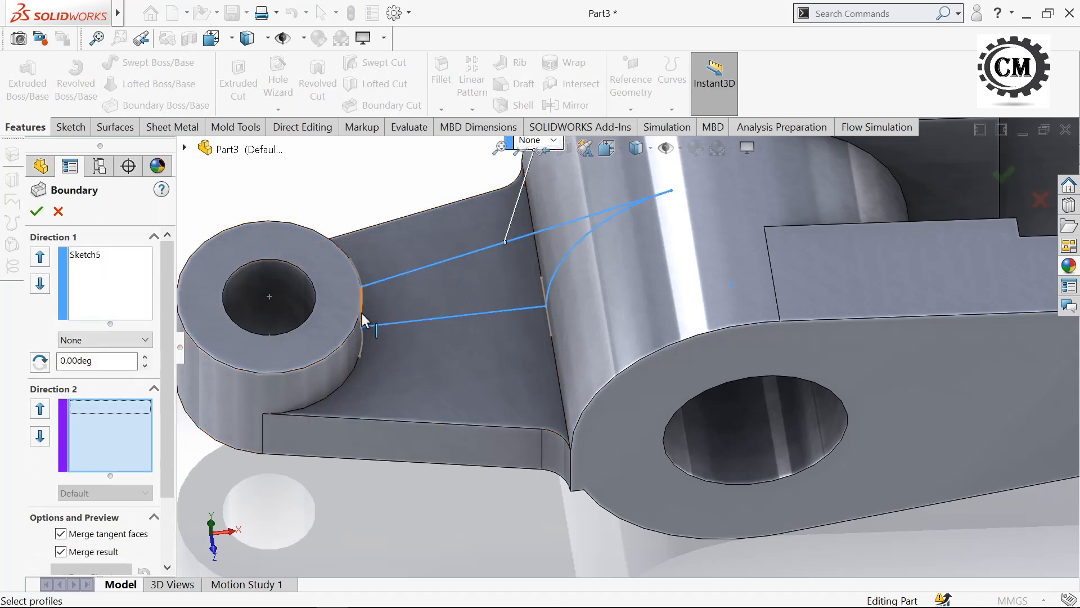
{"action": "middle_click_drag", "start_coordinate": [381, 322], "coordinate": [363, 304]}
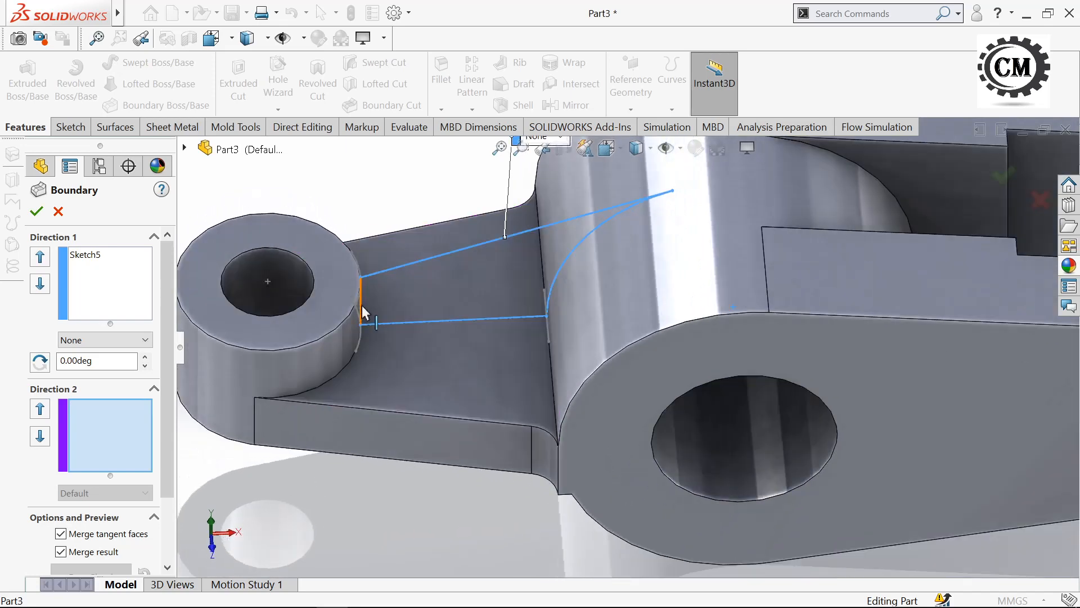
{"action": "scroll", "coordinate": [358, 292], "scroll_direction": "up", "scroll_amount": 3}
{"action": "middle_click_drag", "start_coordinate": [375, 281], "coordinate": [512, 280], "text": "ctrl"}
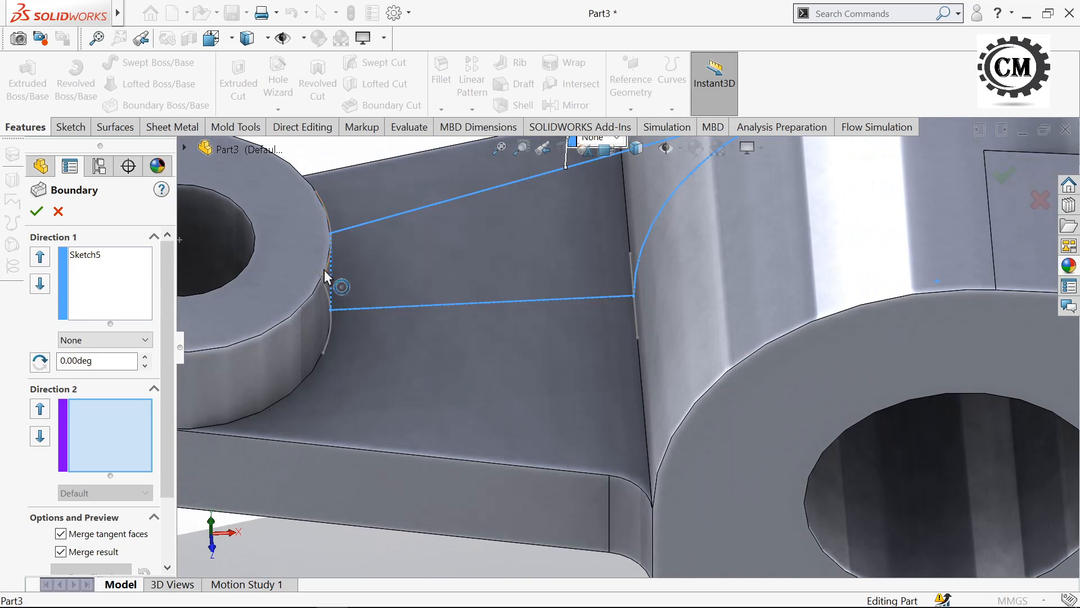
{"action": "left_click", "coordinate": [324, 269]}
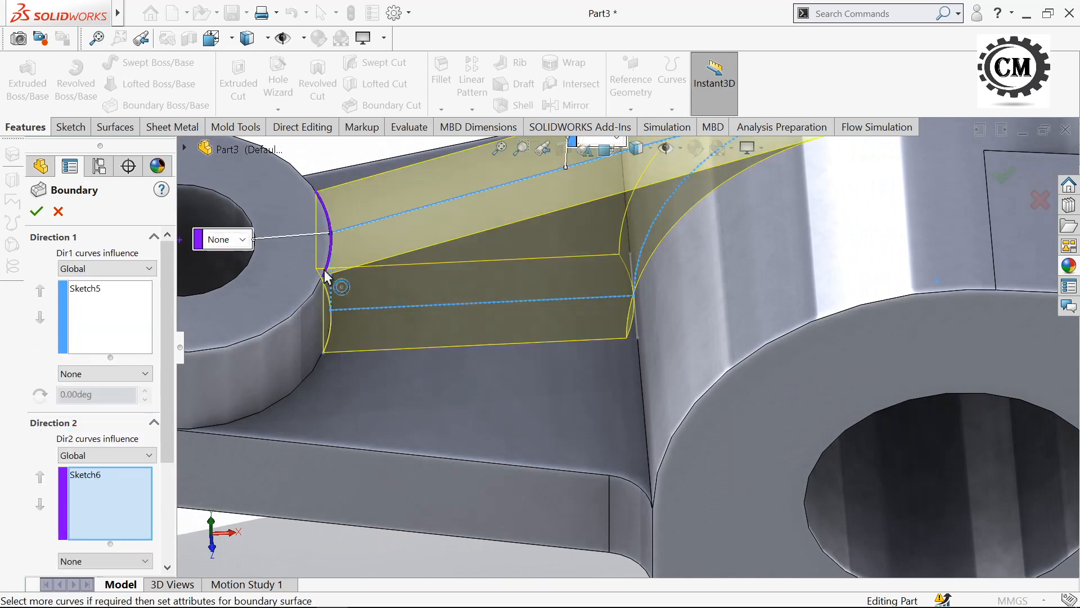
{"action": "left_click", "coordinate": [326, 348]}
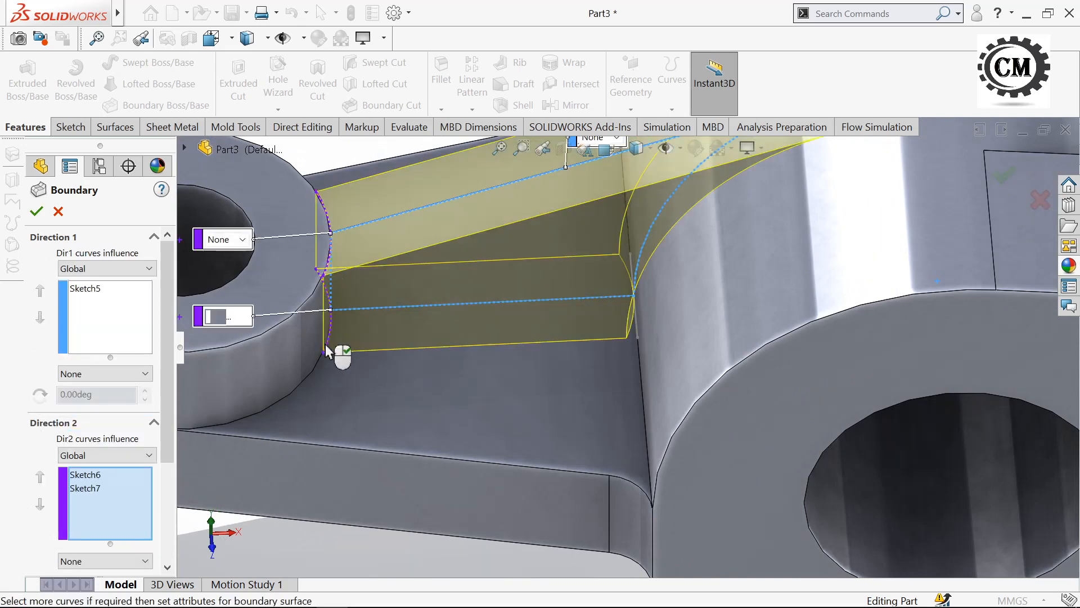
{"action": "left_click", "coordinate": [637, 332]}
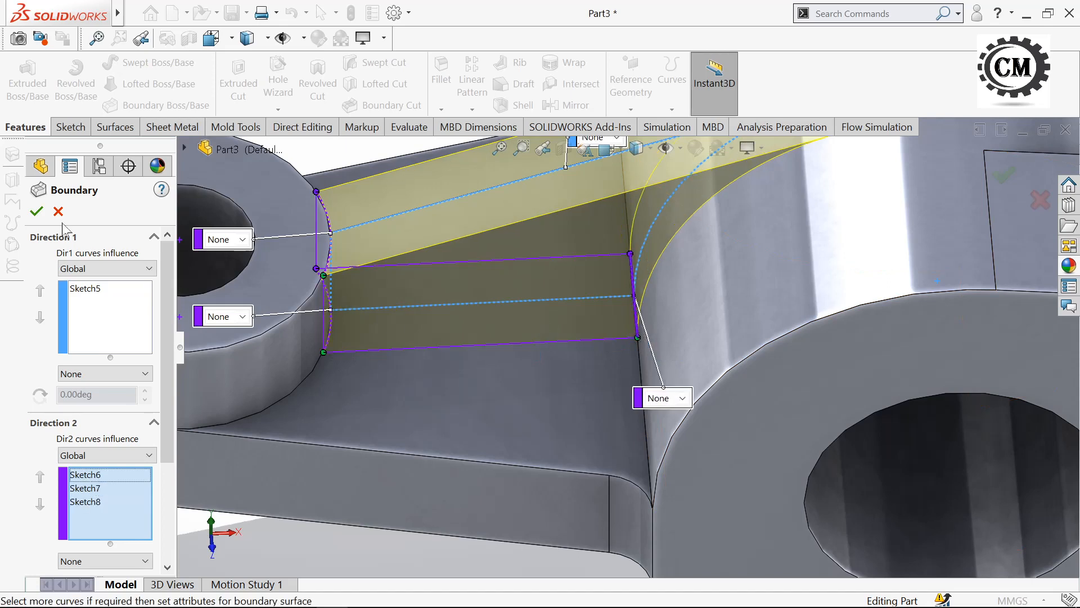
{"action": "left_click", "coordinate": [37, 211]}
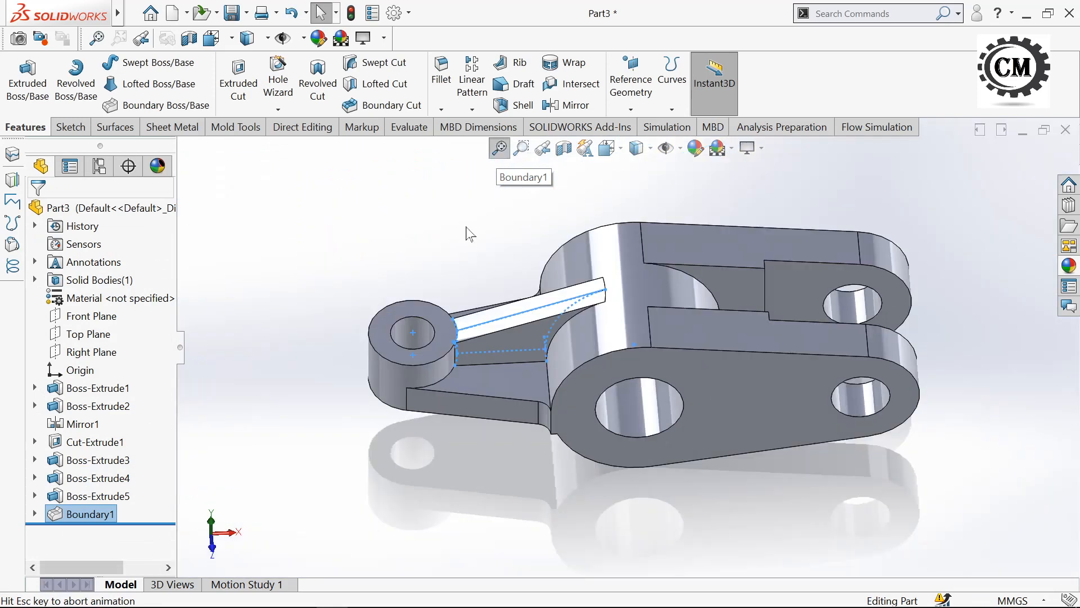
- Apply the metal brass appearance listed directly after polished brass to the whole part and view the finished model
{"action": "middle_click_drag", "start_coordinate": [471, 229], "coordinate": [304, 270]}
{"action": "left_click", "coordinate": [62, 208]}
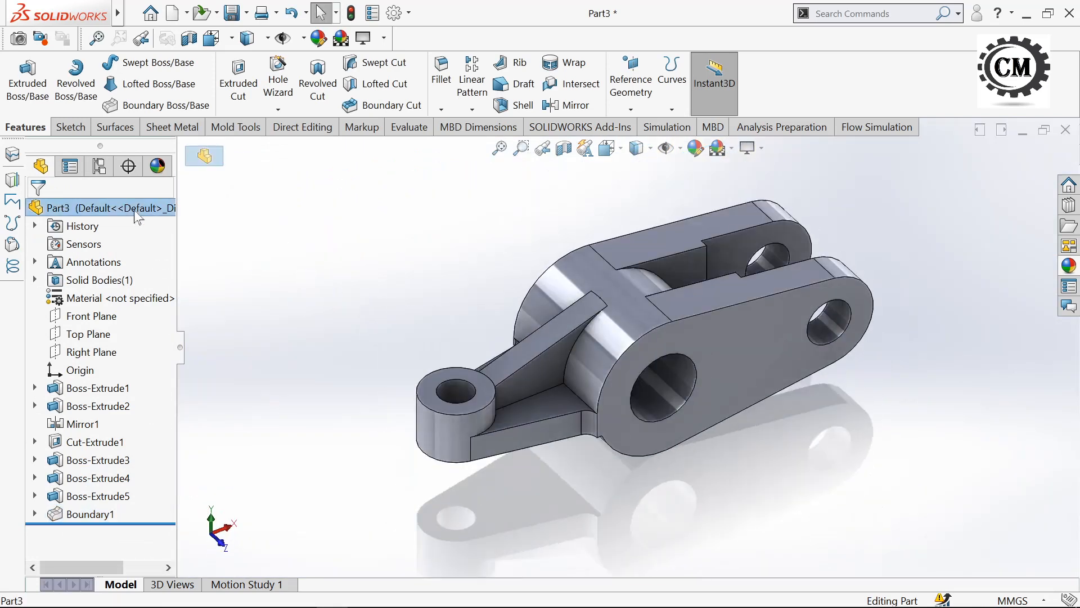
{"action": "left_click", "coordinate": [698, 156]}
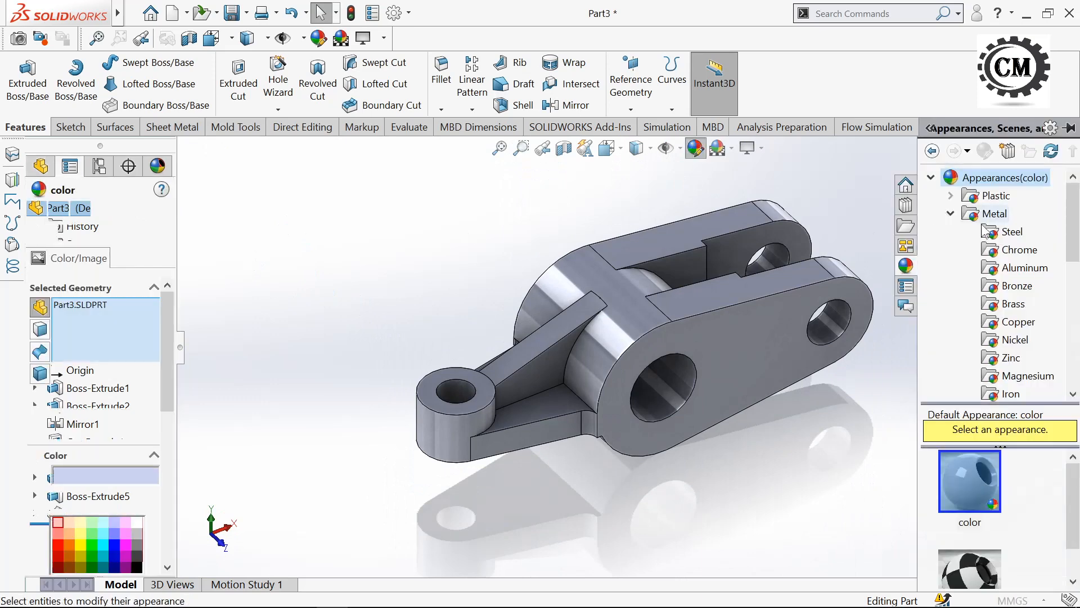
{"action": "left_click", "coordinate": [1011, 306]}
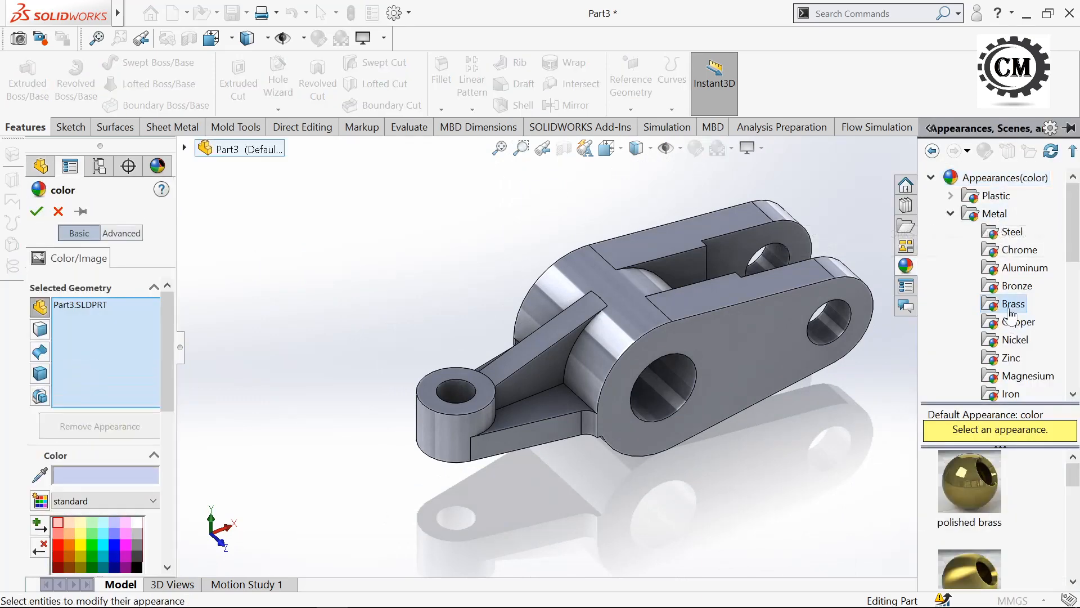
{"action": "left_click", "coordinate": [975, 570]}
{"action": "left_click", "coordinate": [37, 211]}
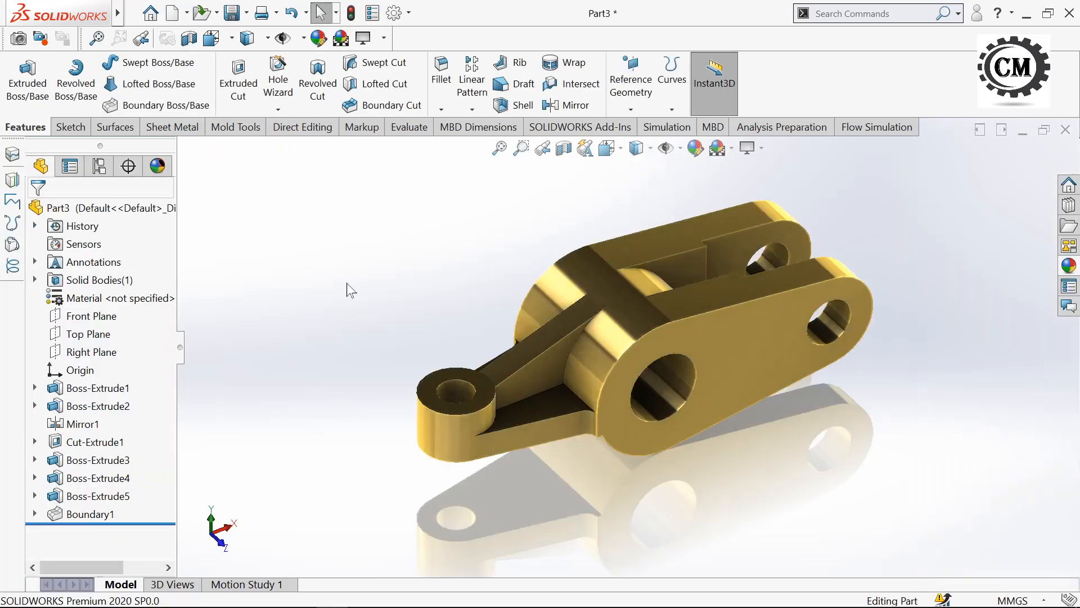
{"action": "middle_click_drag", "start_coordinate": [276, 310], "coordinate": [668, 338]}
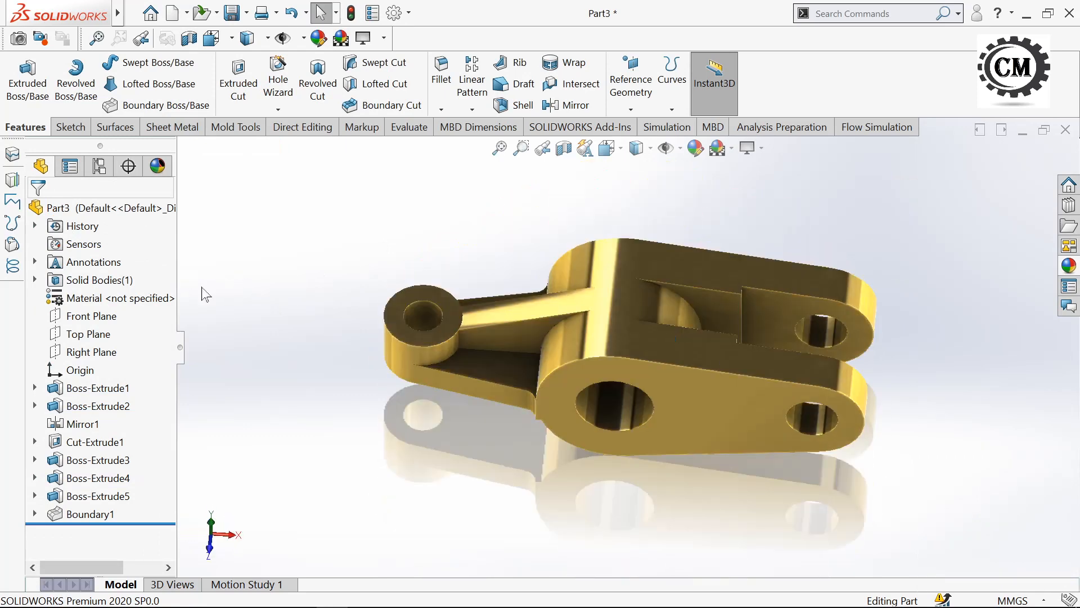